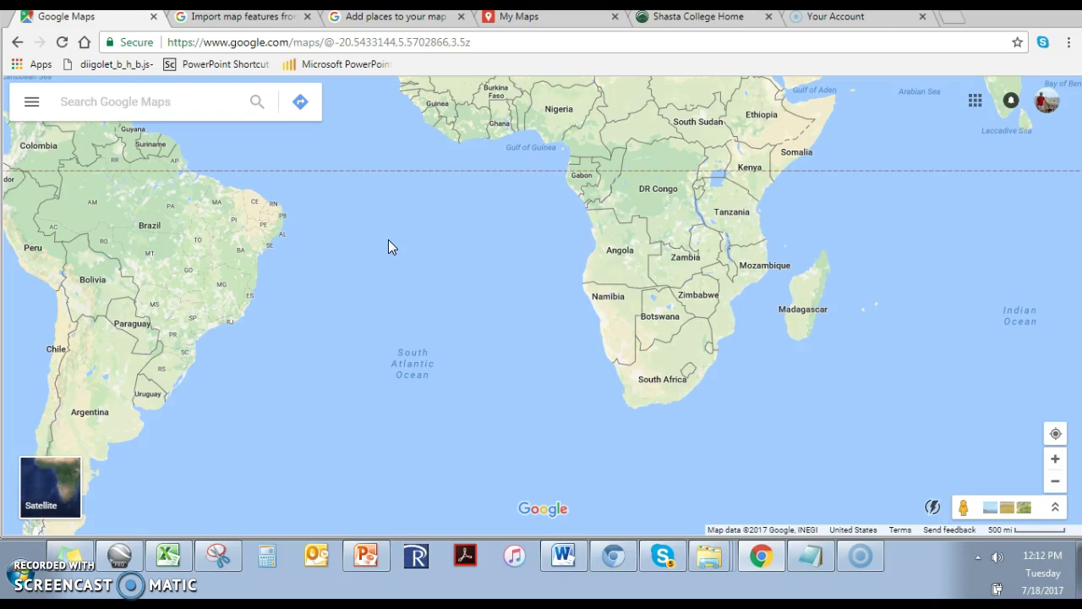
Find Sodwana Bay National Park, South Africa, in Google Maps by searching for "Sondwana" and choosing the matching suggestion
scroll(682, 441, "up", 4)
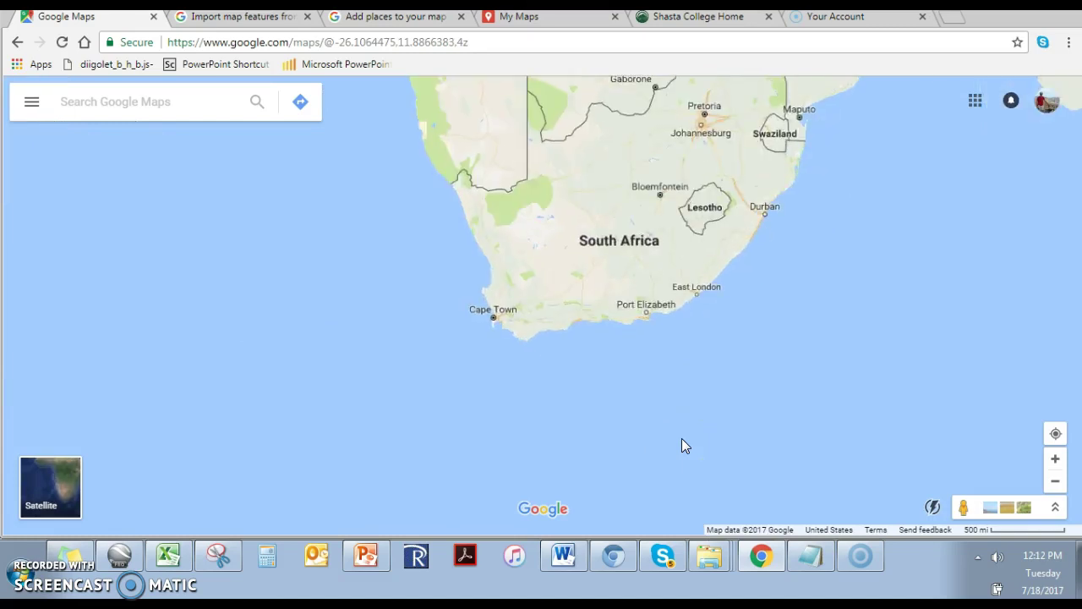
left_click_drag(717, 345, 758, 345)
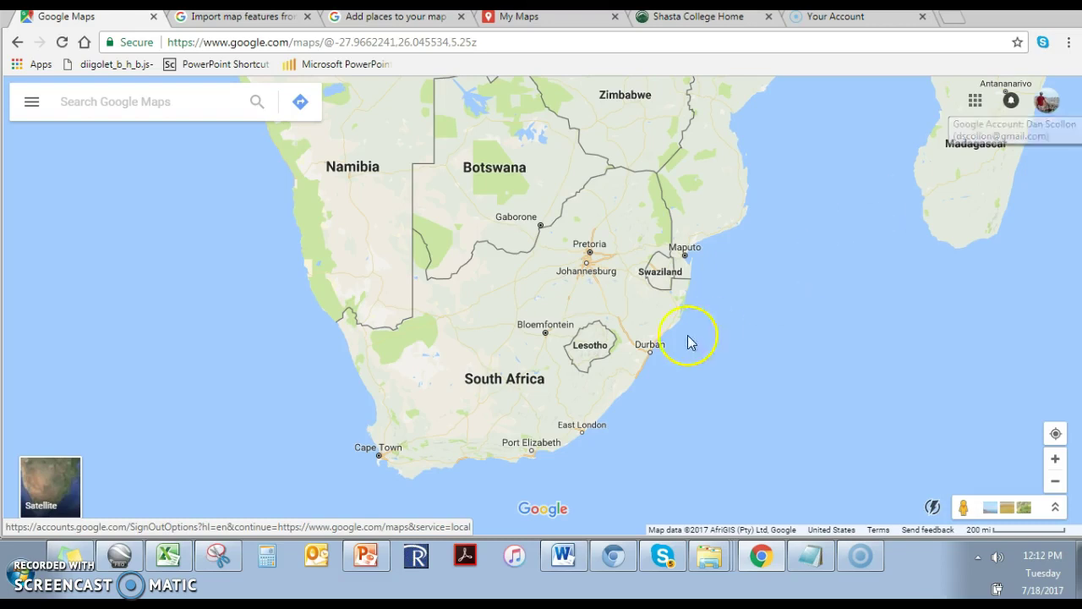
left_click_drag(540, 378, 589, 313)
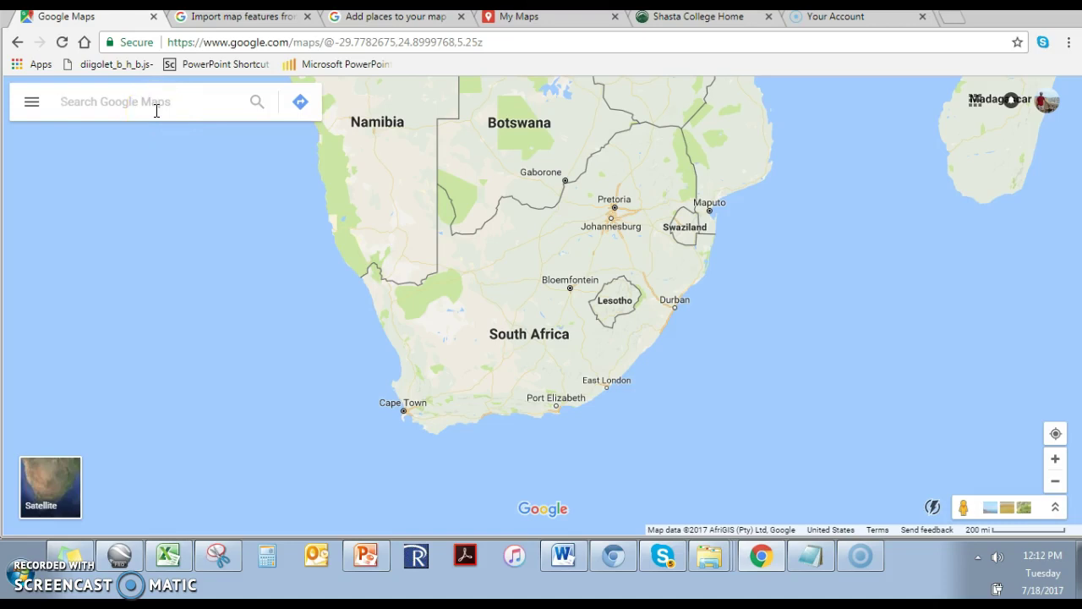
type("Sond")
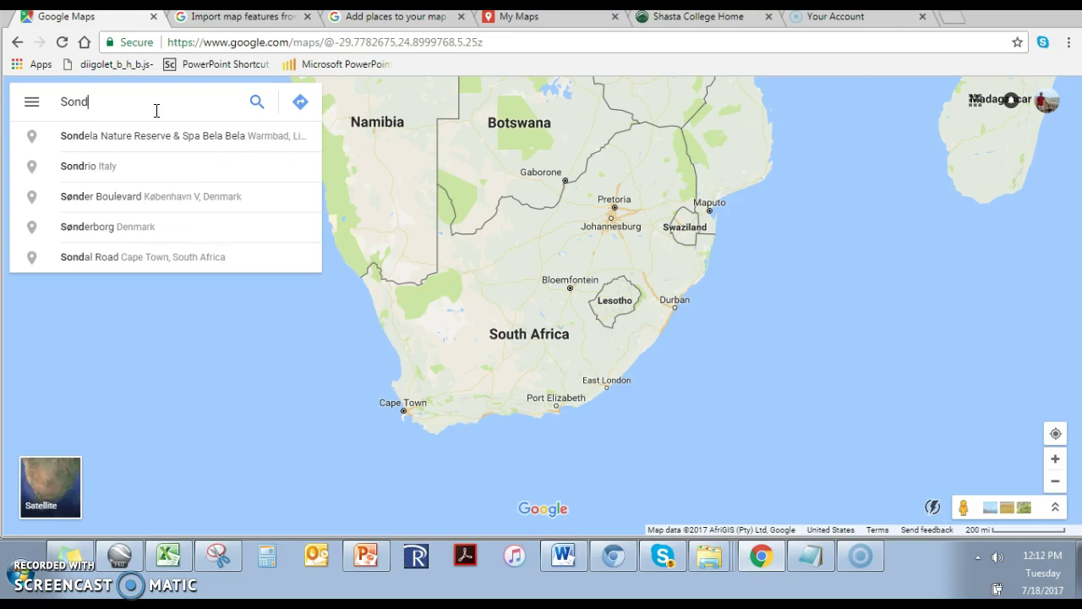
type("wana")
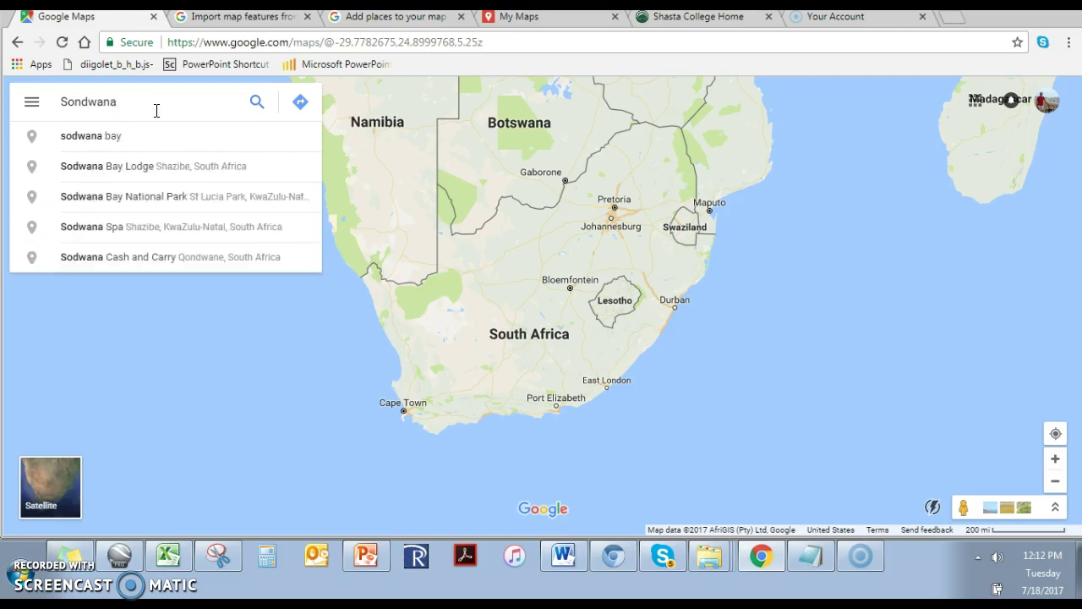
left_click(155, 198)
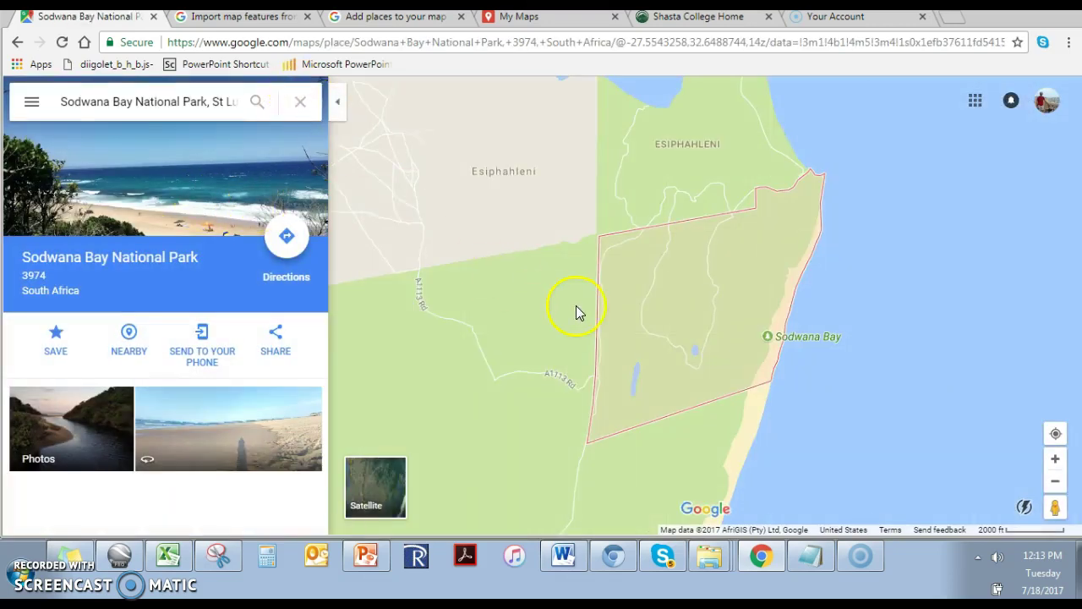
Examine where Sodwana Bay National Park lies relative to Swaziland, Lesotho and the South African coast
scroll(576, 305, "down", 2)
scroll(601, 361, "down", 3)
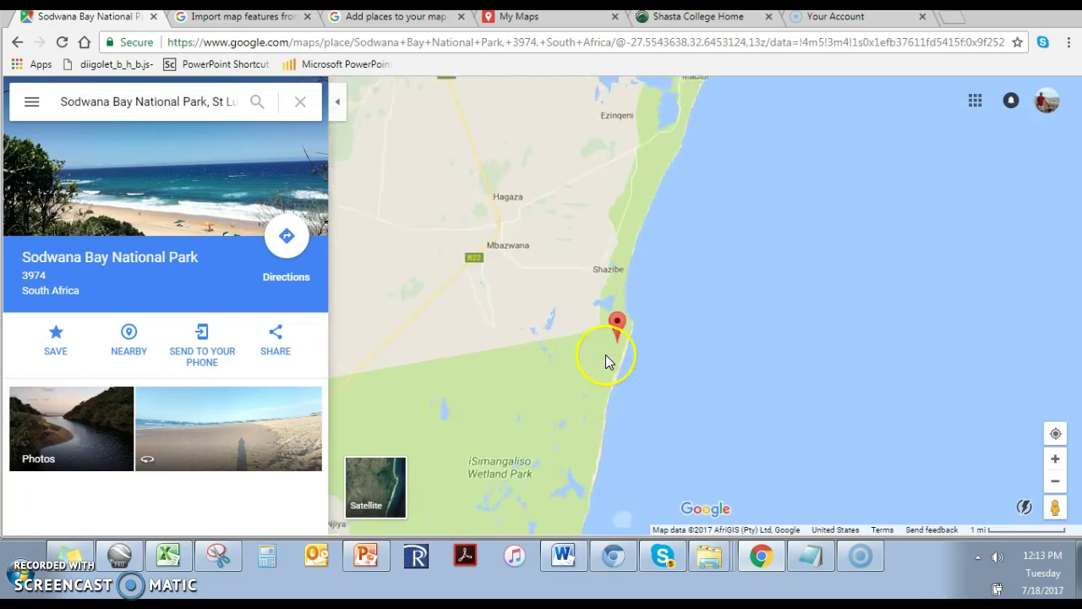
scroll(605, 353, "down", 1)
scroll(606, 352, "down", 3)
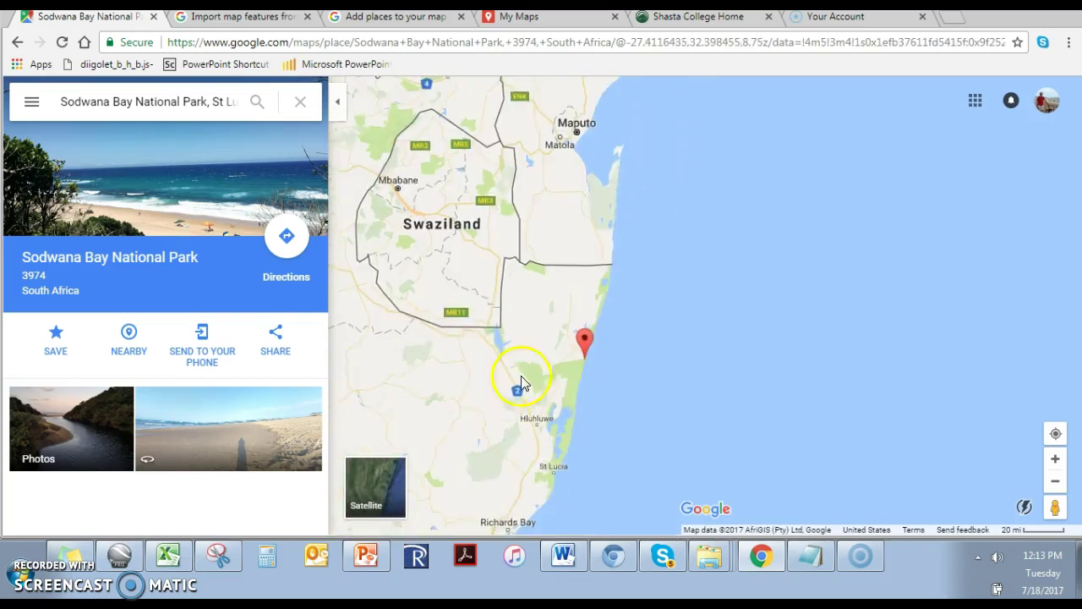
left_click_drag(519, 381, 652, 326)
scroll(609, 298, "down", 1)
left_click_drag(609, 298, 778, 293)
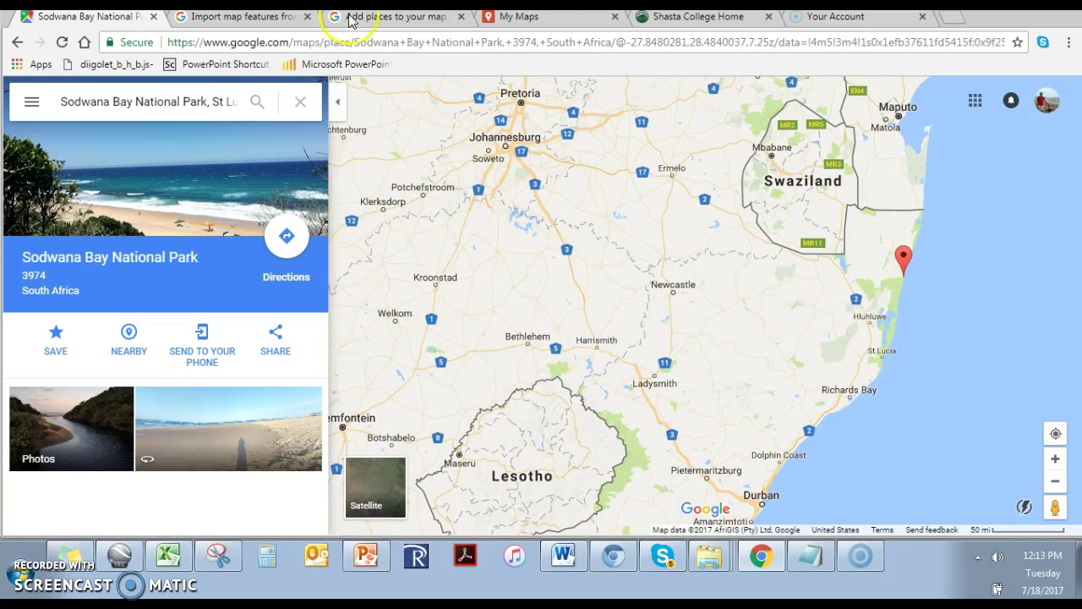
Create a new custom map from the list of maps saved in Your places
left_click(32, 103)
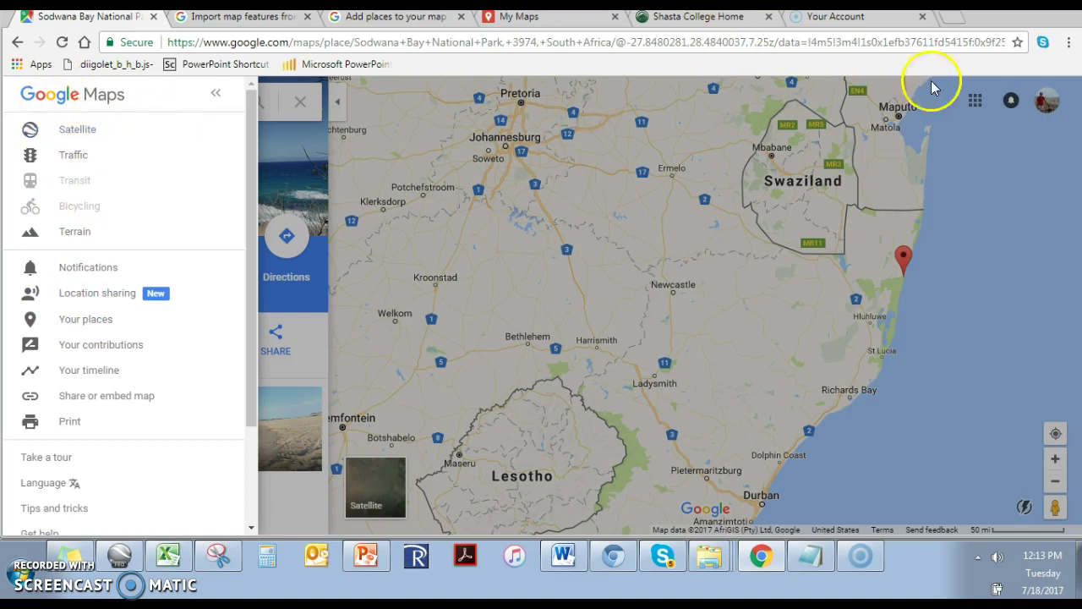
left_click(75, 328)
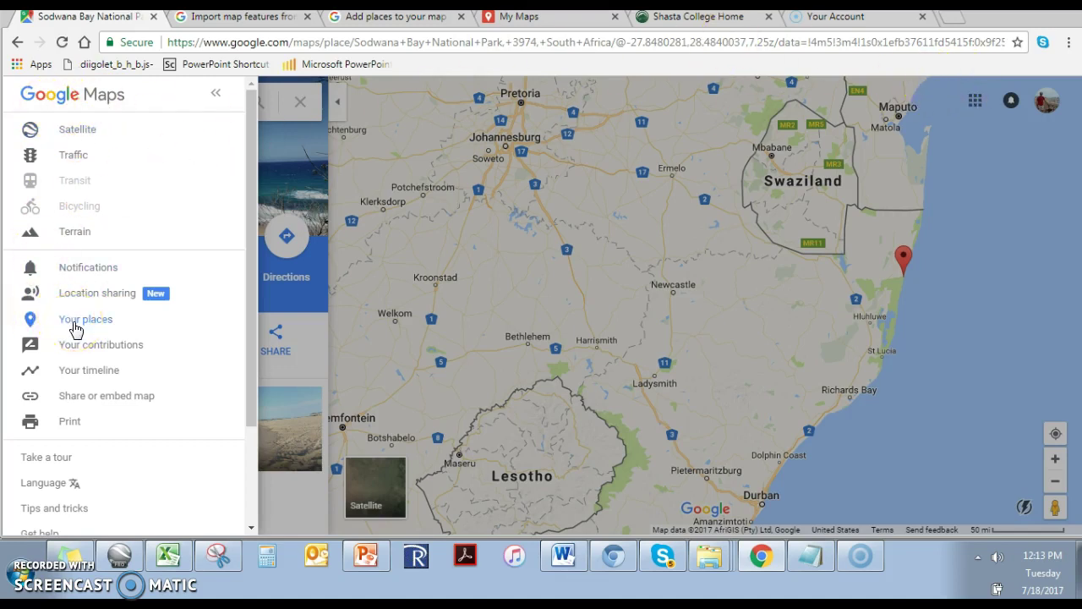
left_click(75, 319)
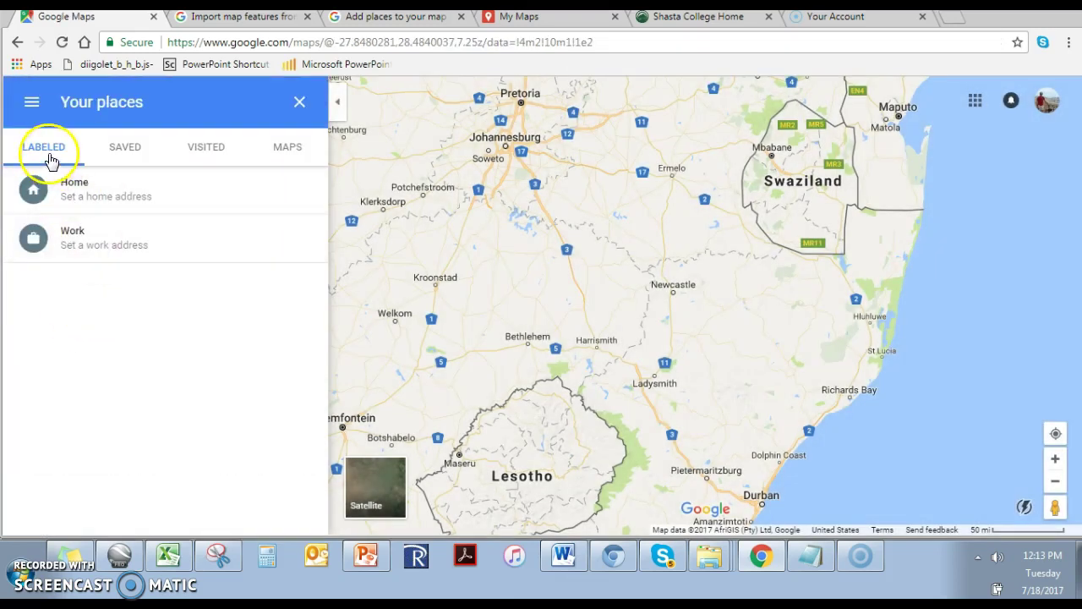
left_click(300, 152)
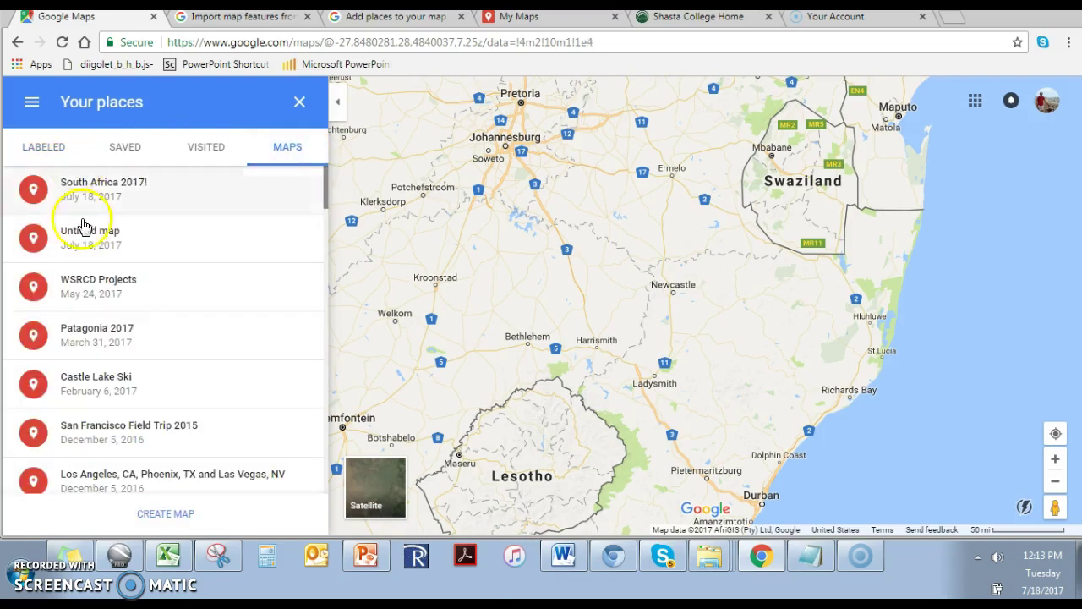
left_click(142, 239)
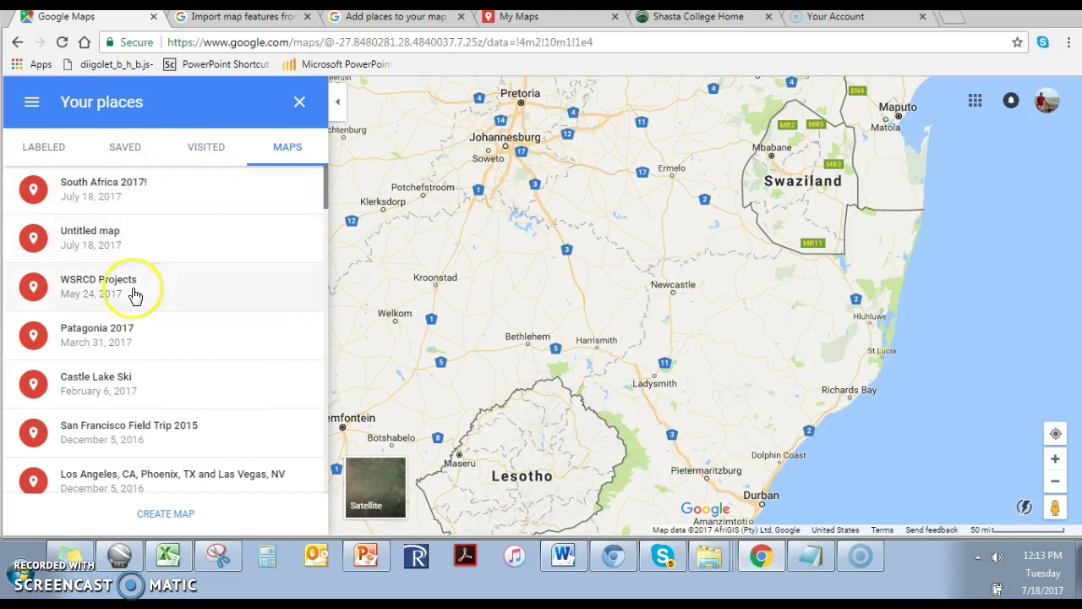
left_click(165, 517)
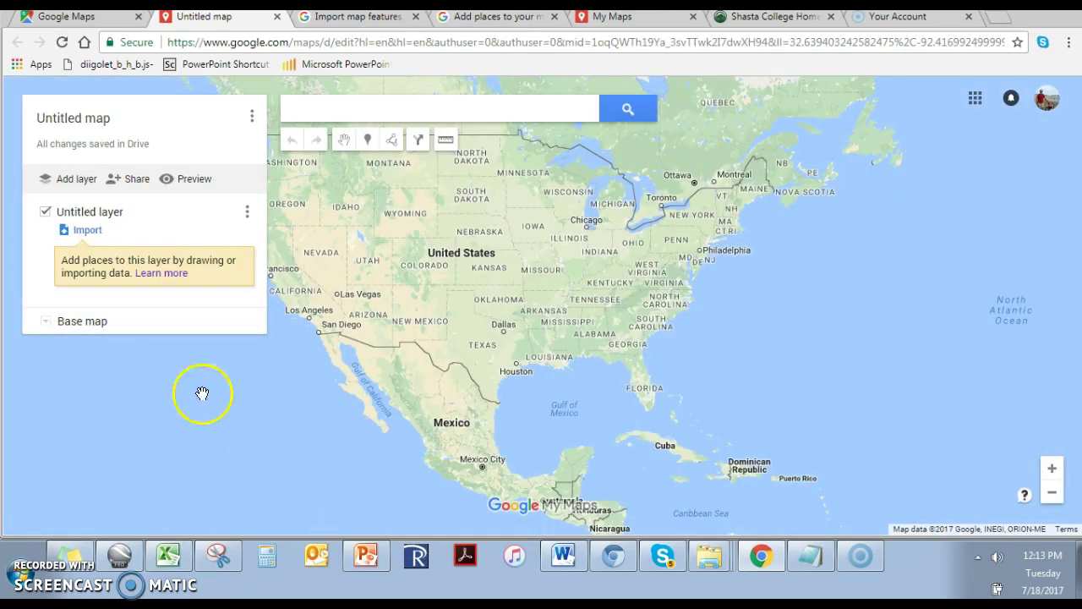
Title the new map "South Africa Expedition 2017 Demo" and save it with the same text as its description
left_click(251, 117)
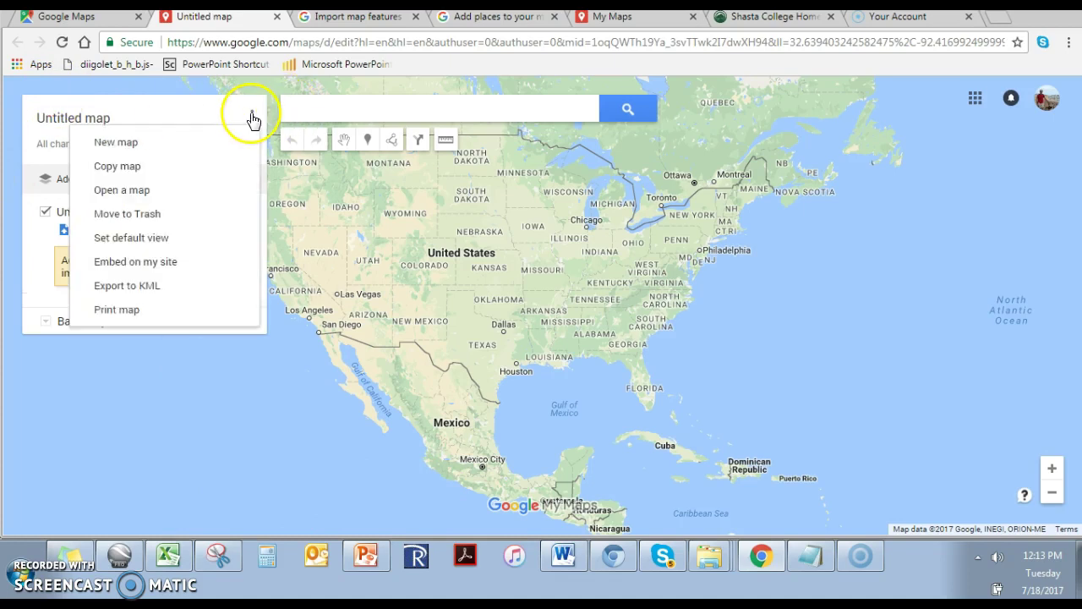
left_click(51, 119)
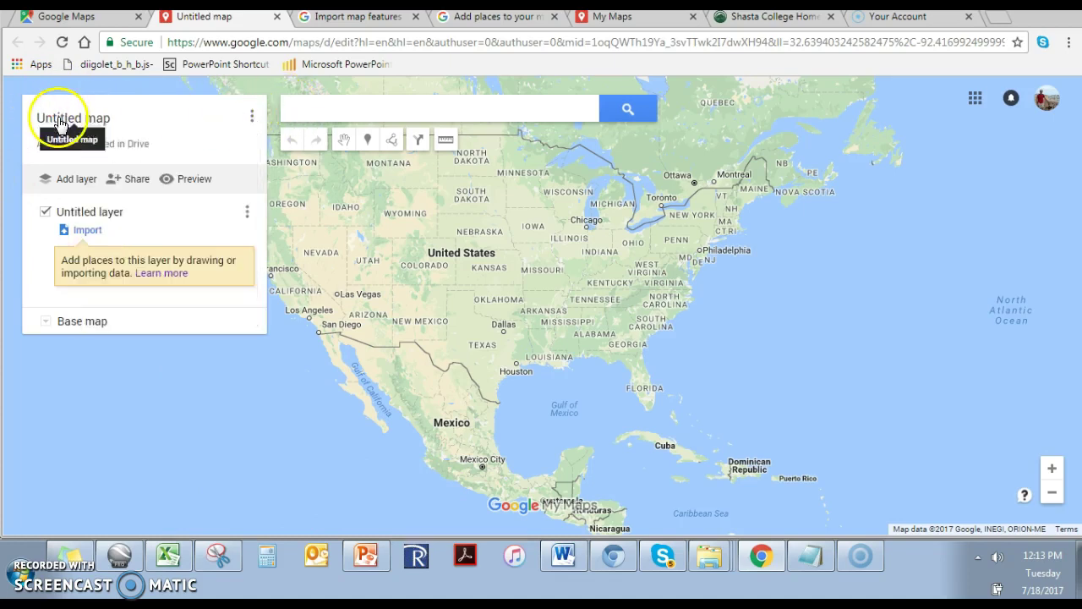
type("S")
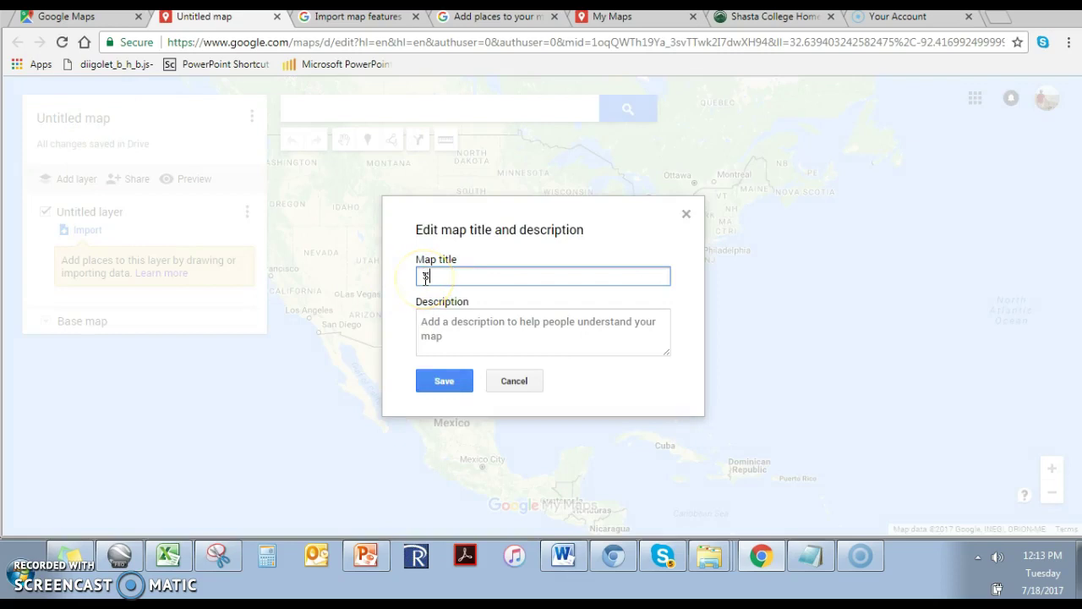
type("outh Africa Expedition 2017")
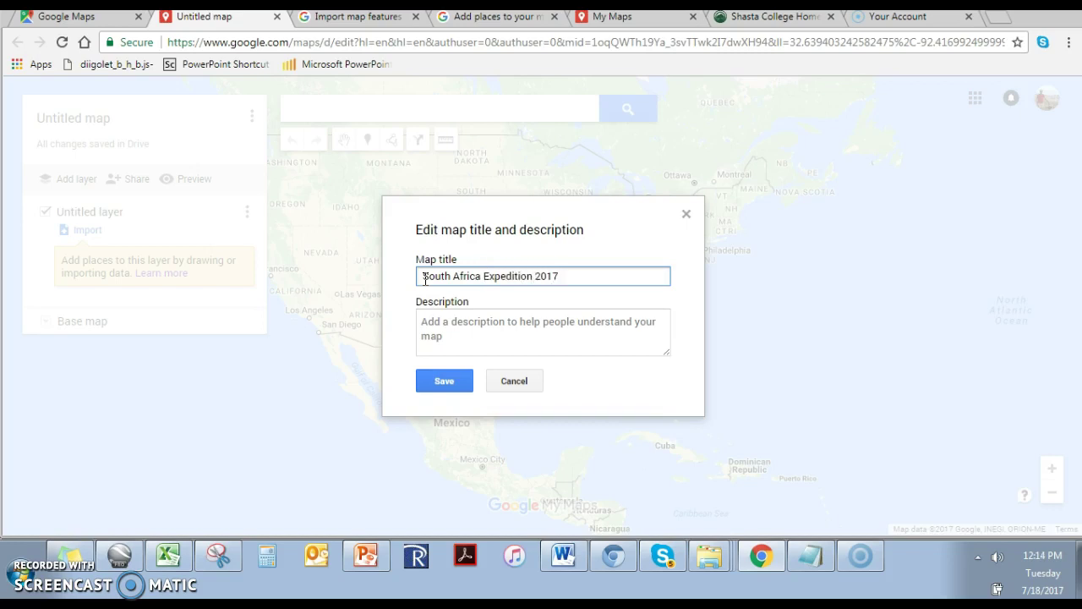
type(" Demo")
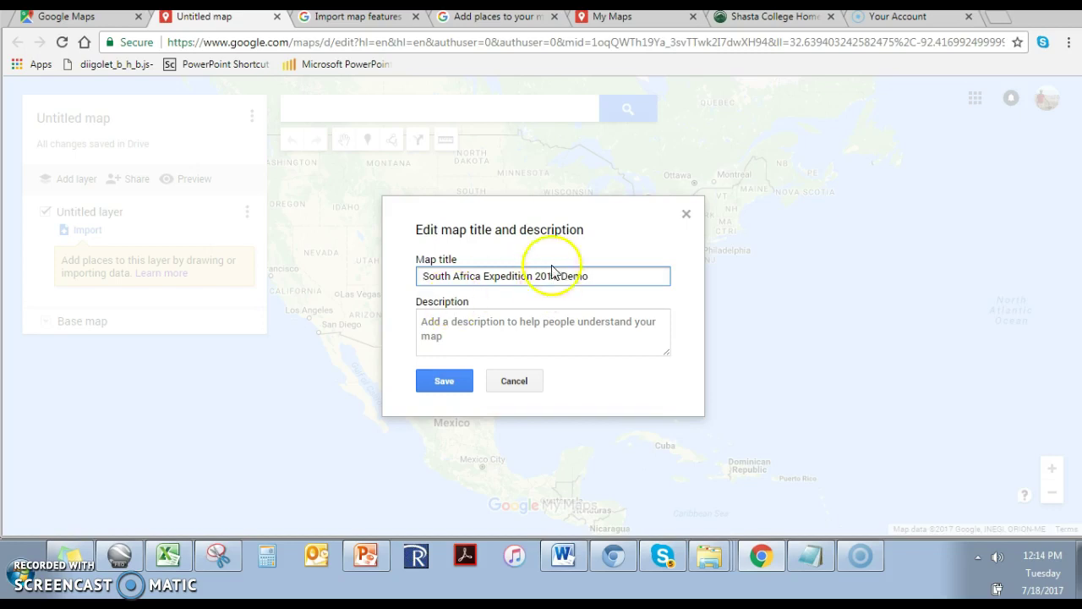
left_click_drag(612, 273, 381, 265)
key("ctrl+c")
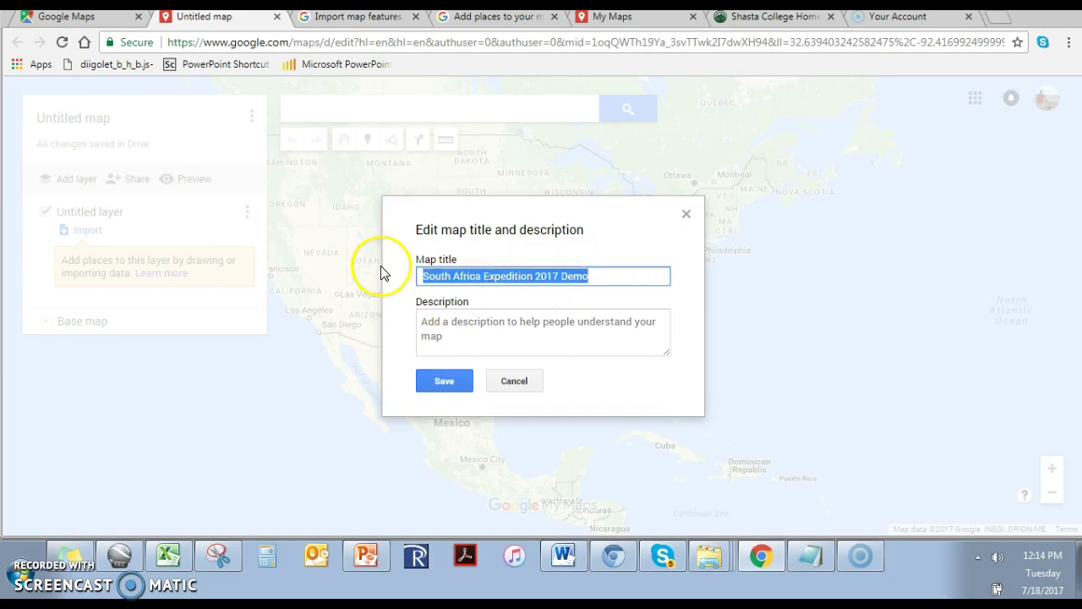
left_click(465, 338)
key("ctrl+v")
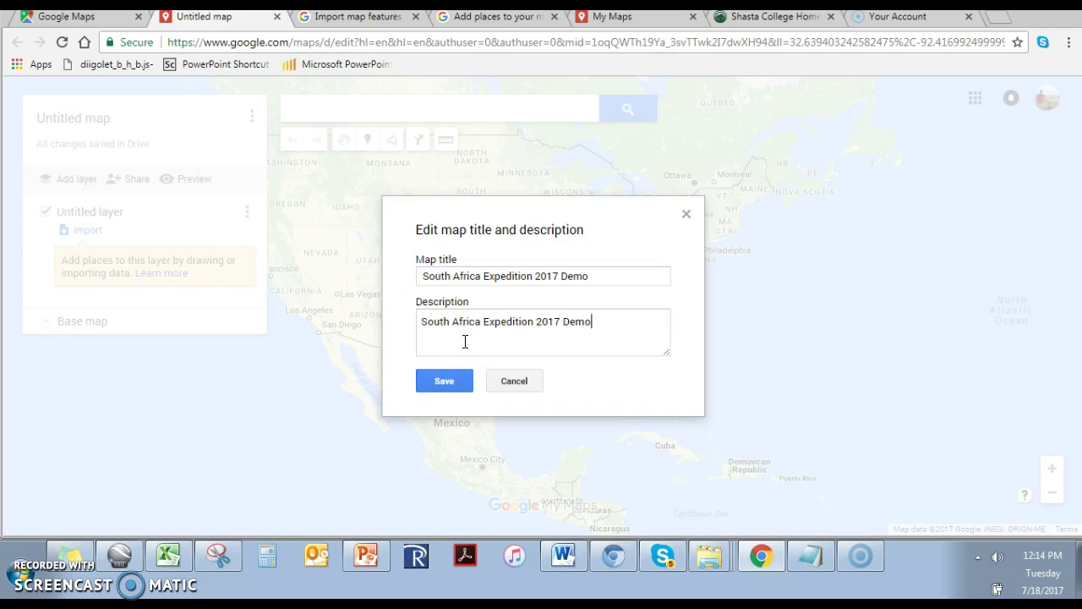
left_click(446, 380)
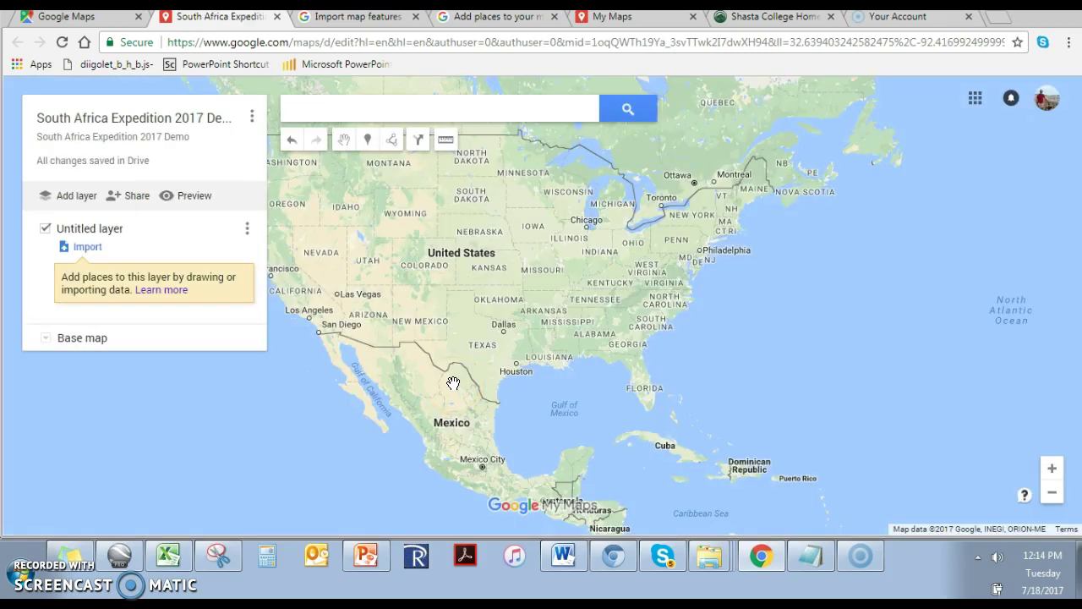
Search for "South Africa" to centre the map on the country, and clear the search result without adding it
left_click(451, 110)
type("South Africa")
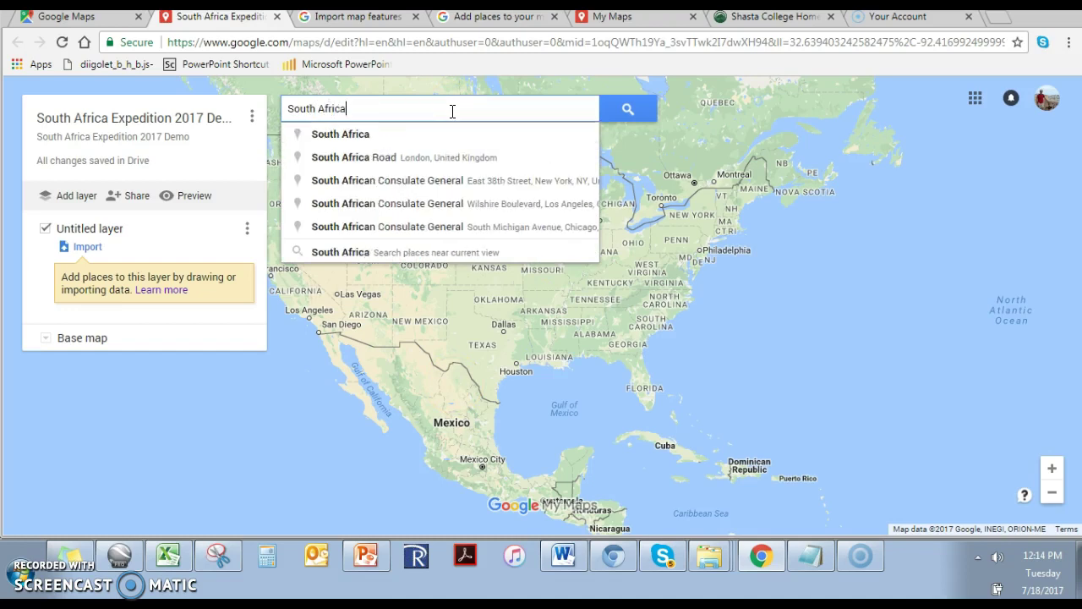
key("Return")
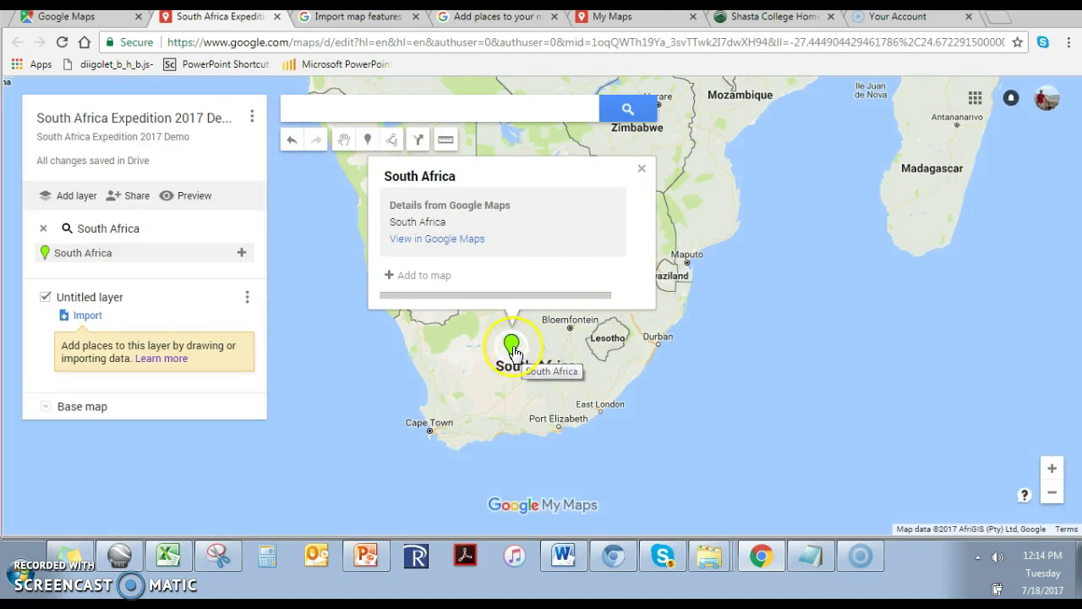
left_click(642, 173)
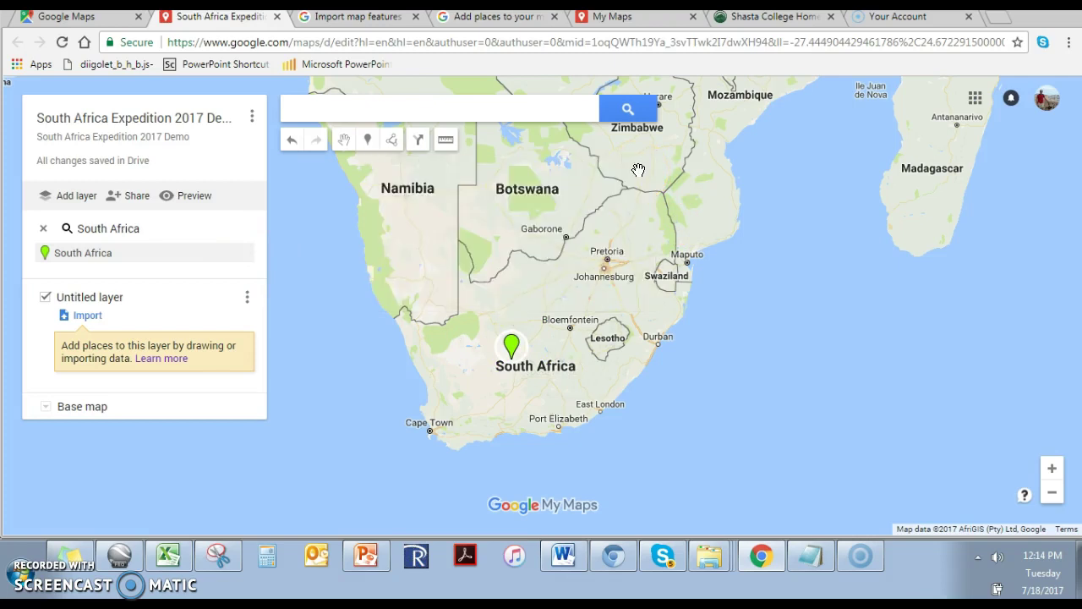
left_click(43, 230)
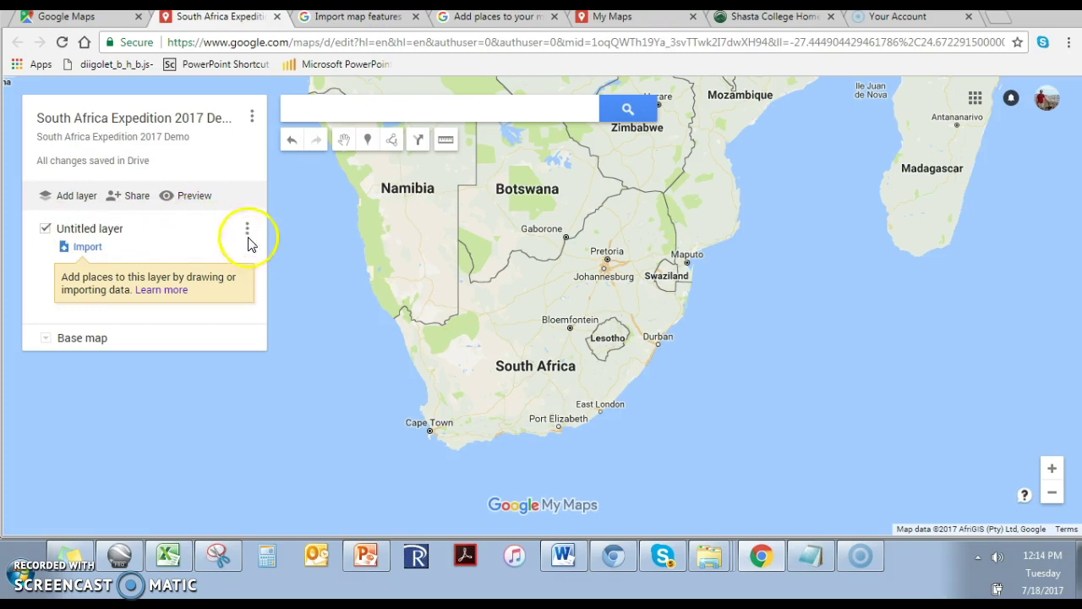
Rename the untitled layer "Overview Map"
left_click(245, 229)
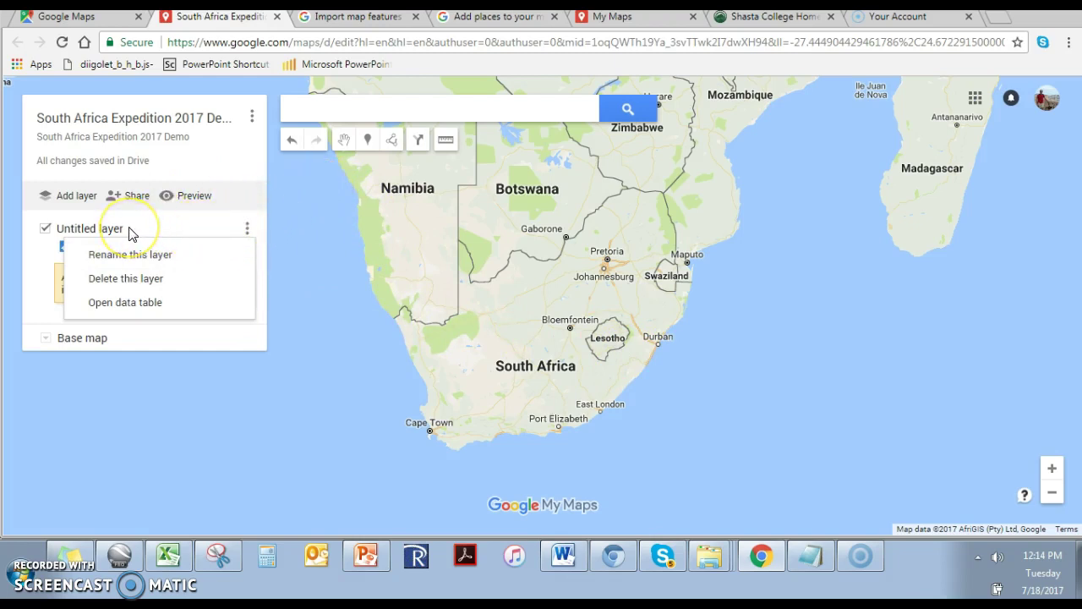
left_click(134, 255)
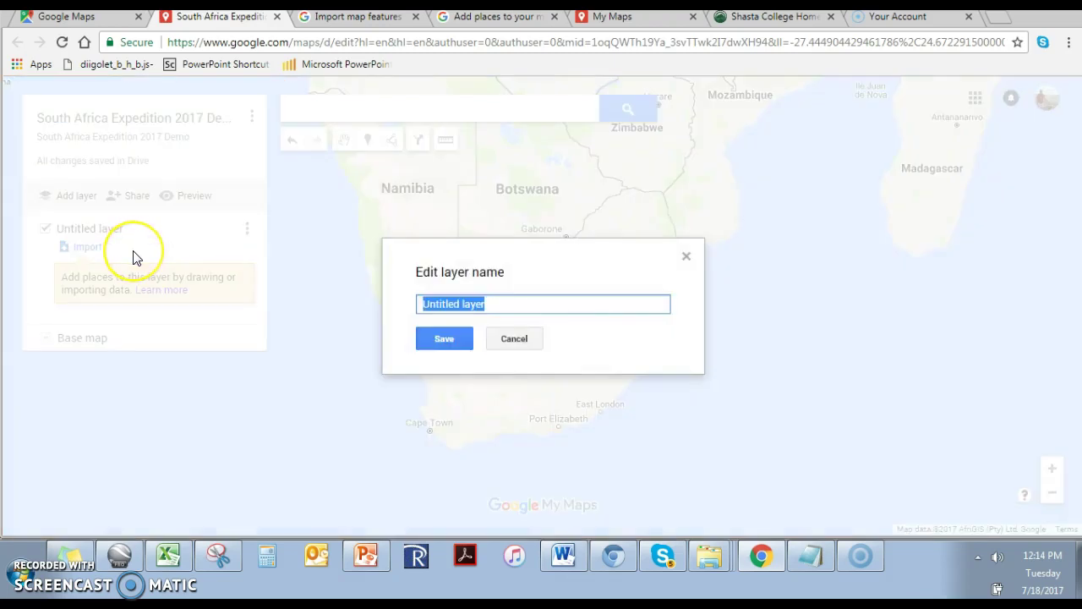
type("Overview Map")
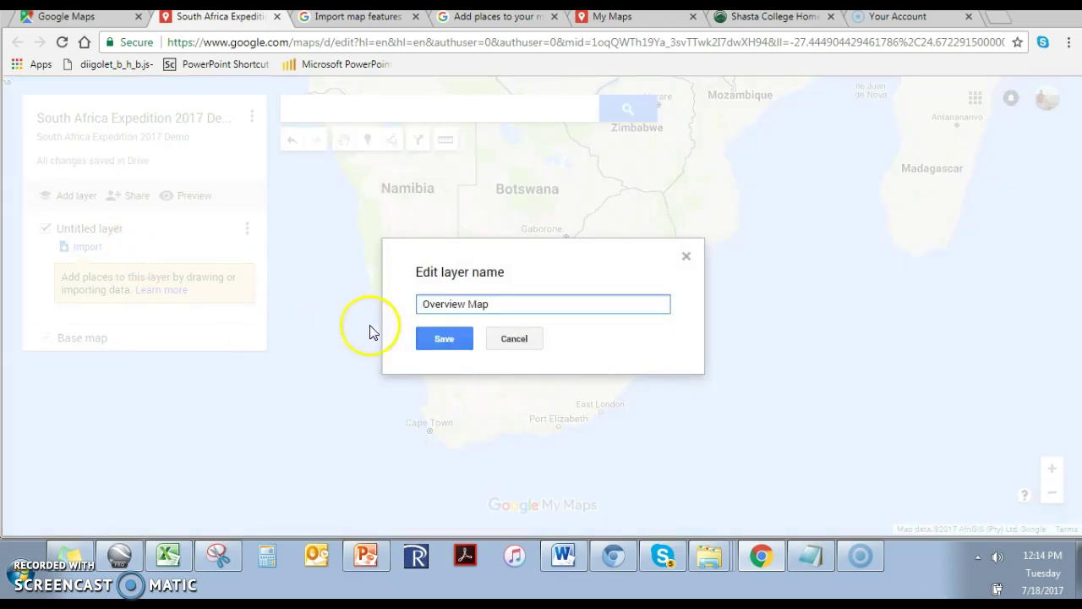
left_click(435, 338)
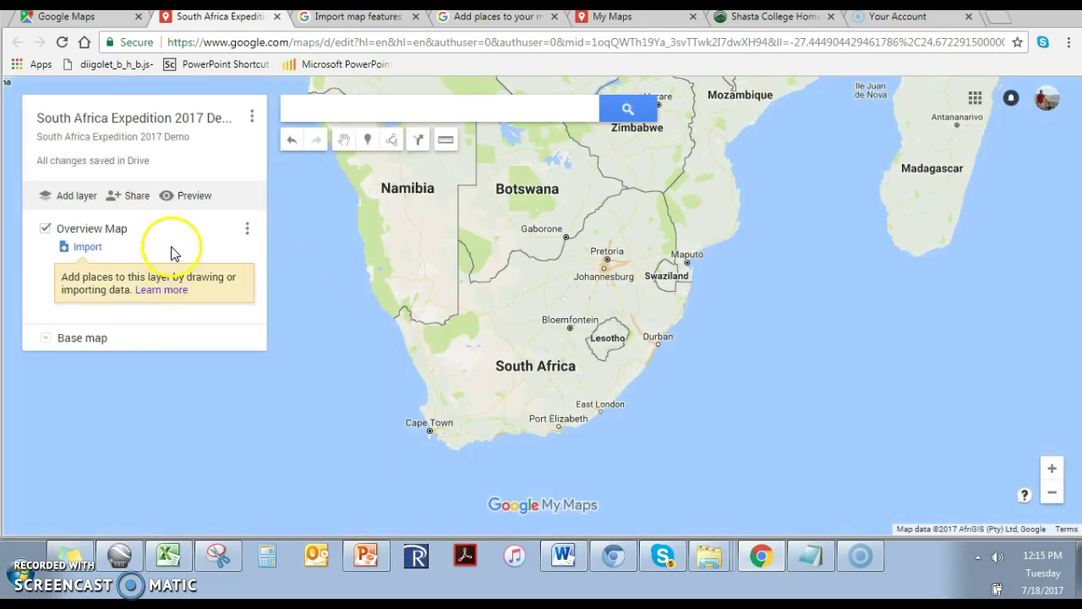
Activate the marker tool and search for "Sodwa", choosing Sodwana Bay National Park to go to that location
left_click(372, 142)
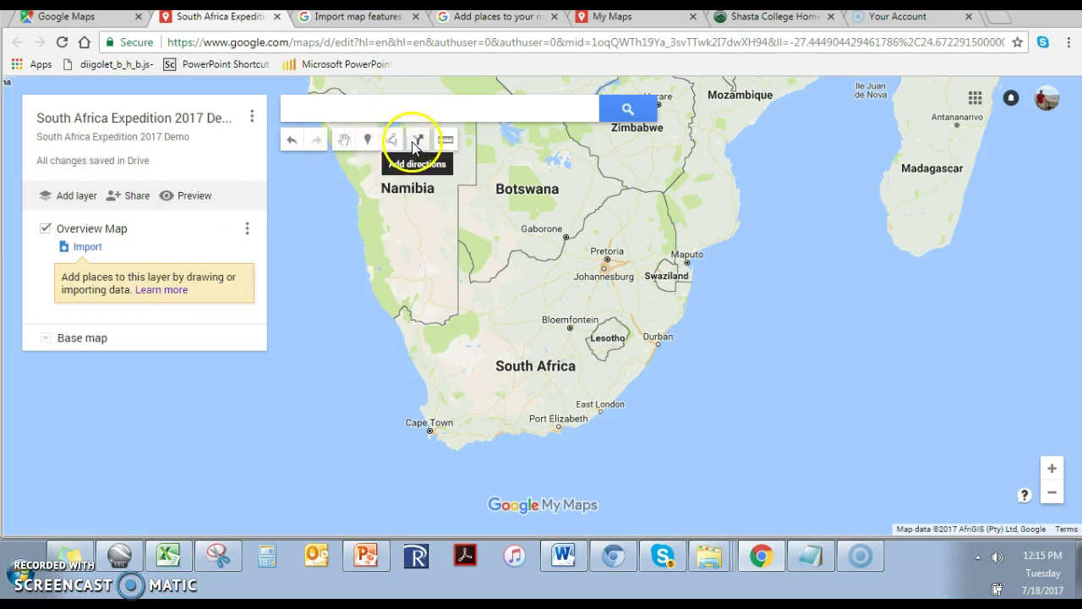
left_click(369, 140)
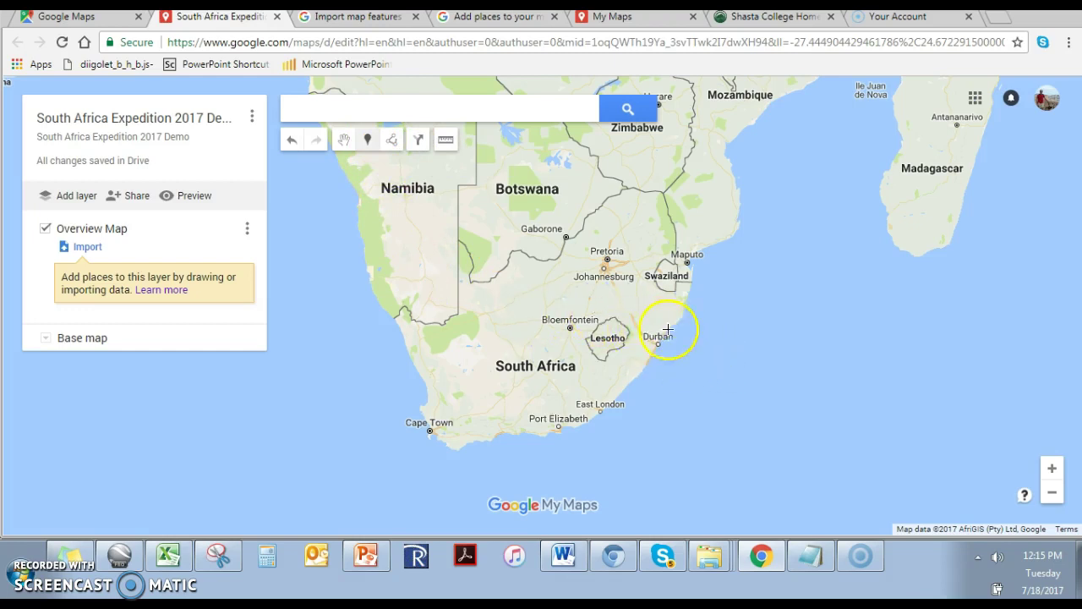
left_click(498, 108)
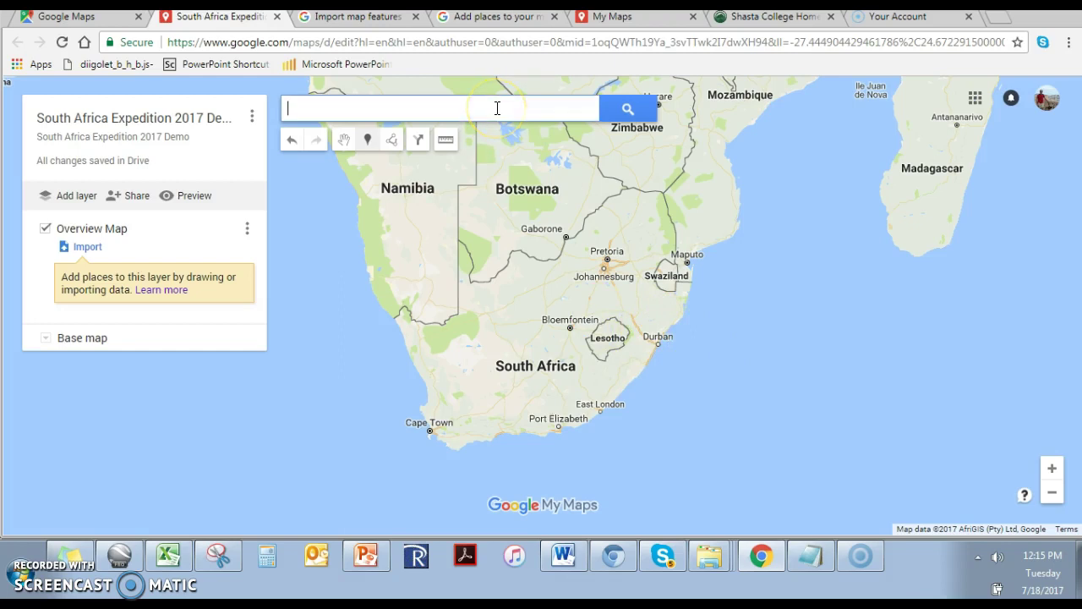
type("Sodwa")
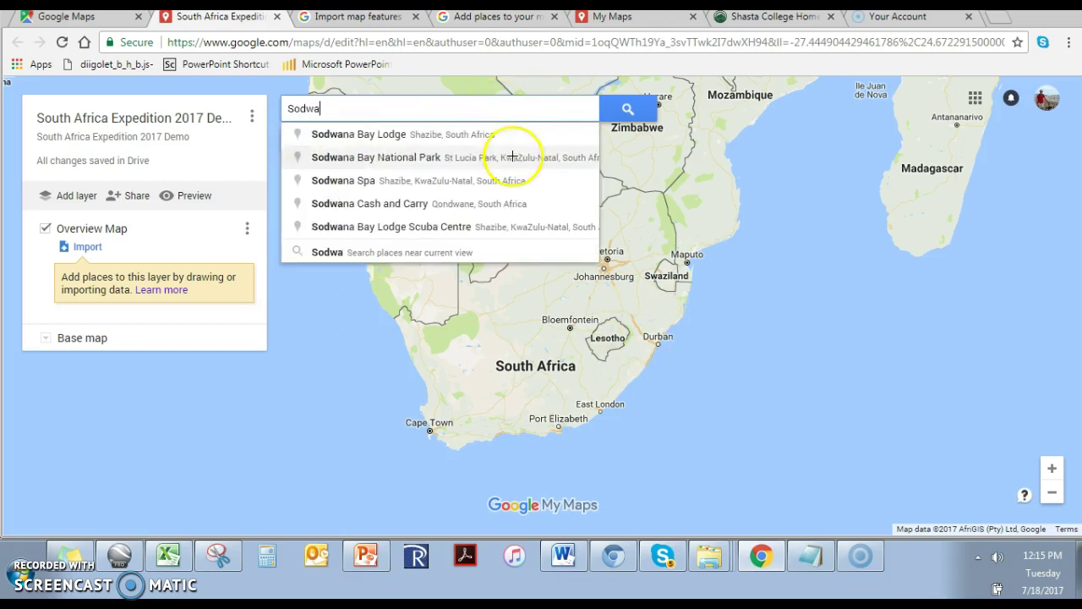
left_click(516, 162)
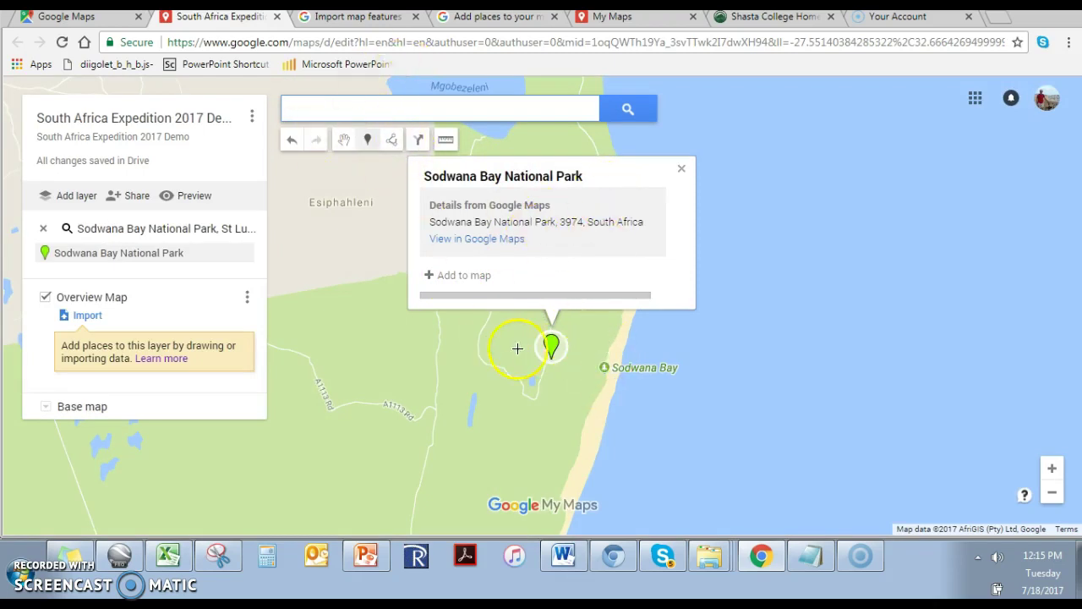
Place a marker just inland of the Sodwana Bay coast, name it "Sodwana Bay Marine Site" and save it
left_click(582, 369)
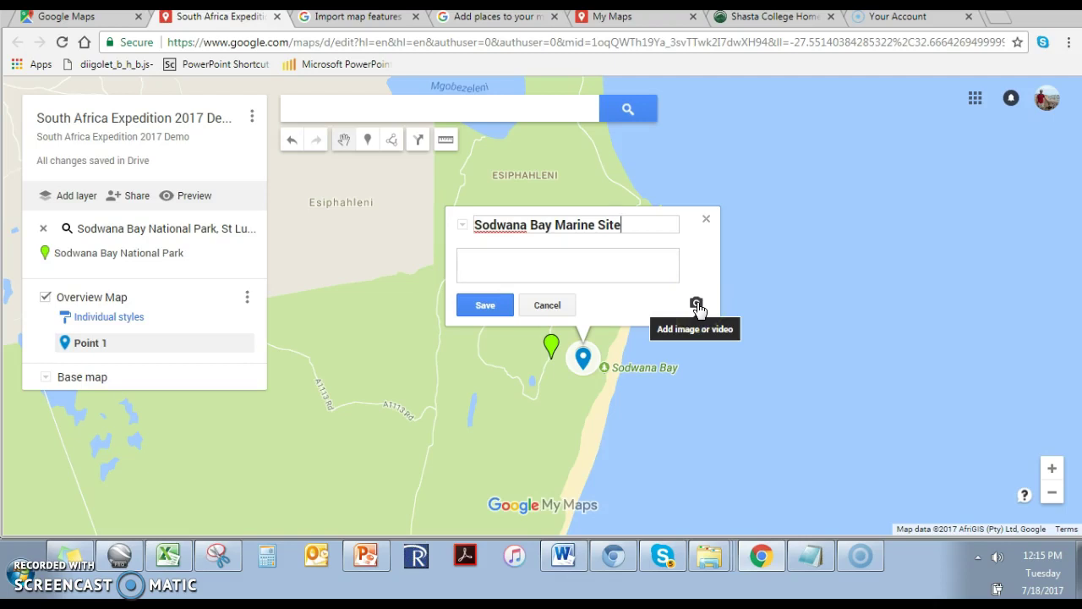
left_click(508, 311)
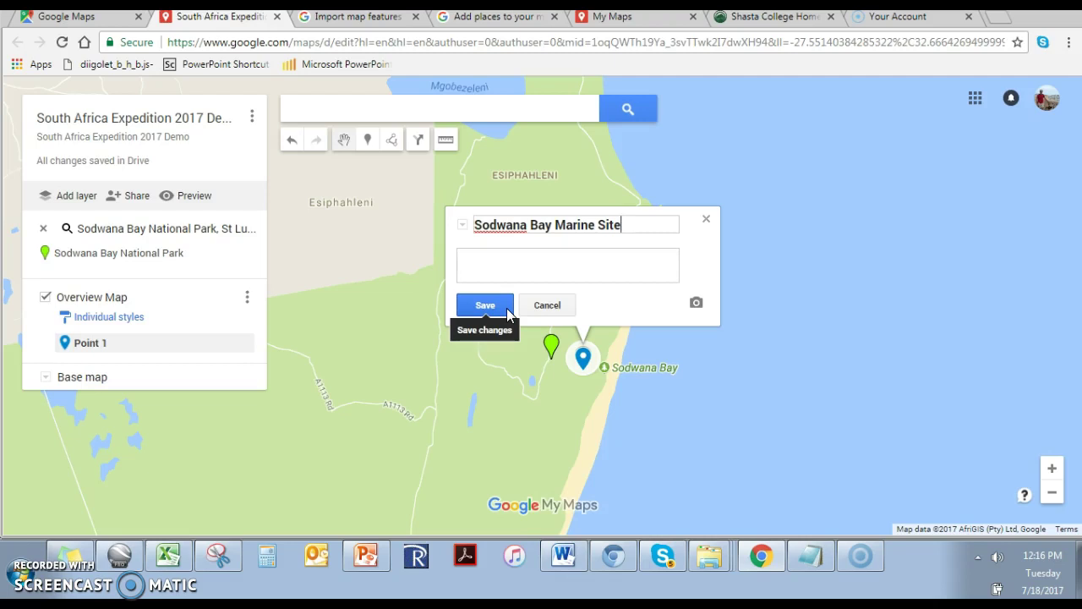
left_click(508, 311)
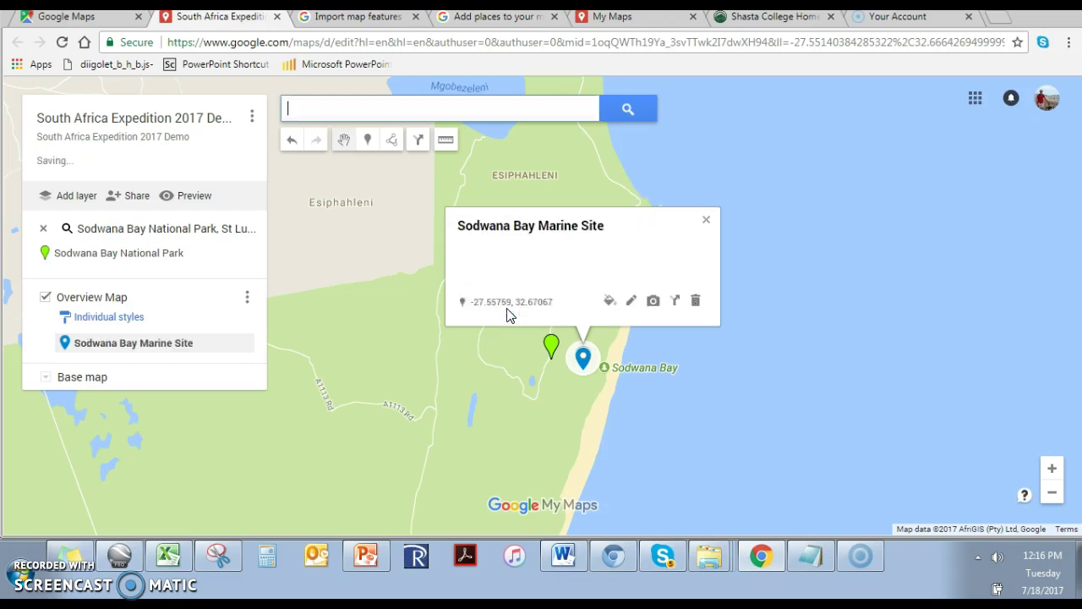
Change the Sodwana Bay Marine Site marker's icon to the swimming symbol and close its info window
left_click(609, 301)
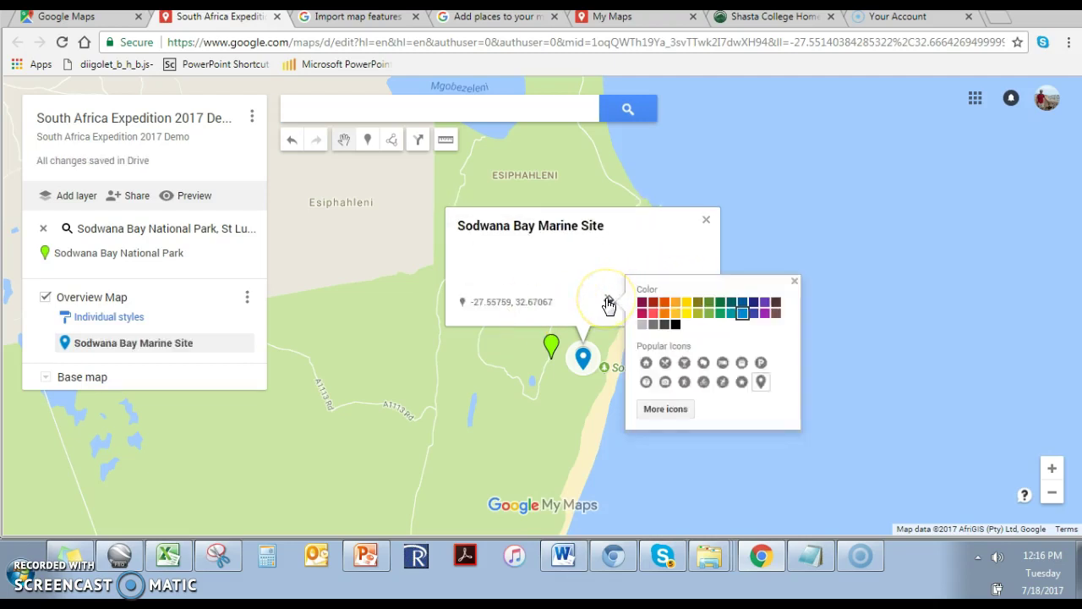
left_click(665, 406)
left_click(263, 412)
left_click(345, 465)
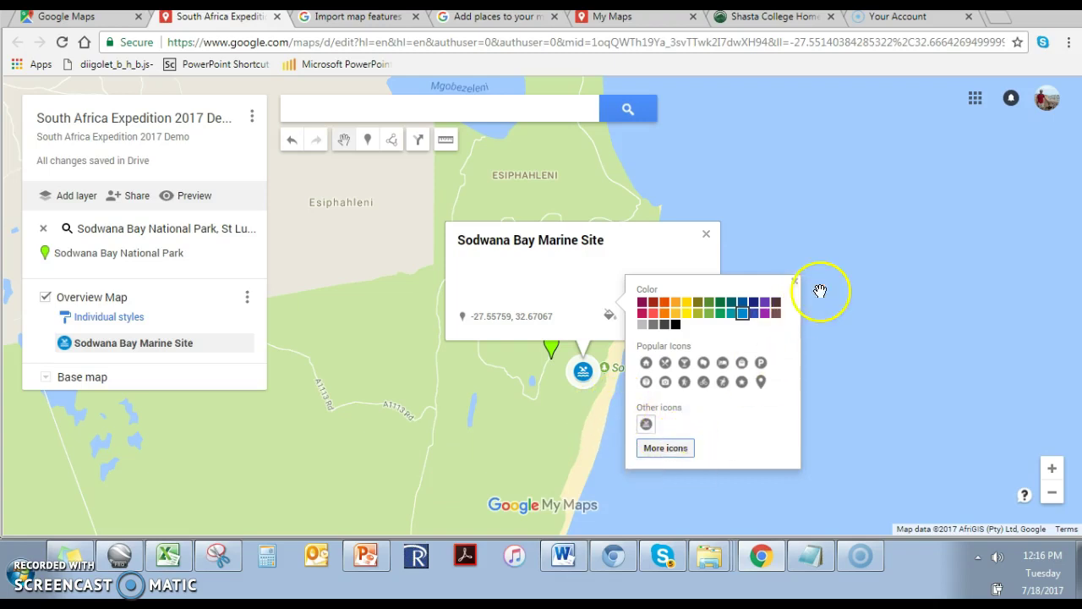
left_click(795, 280)
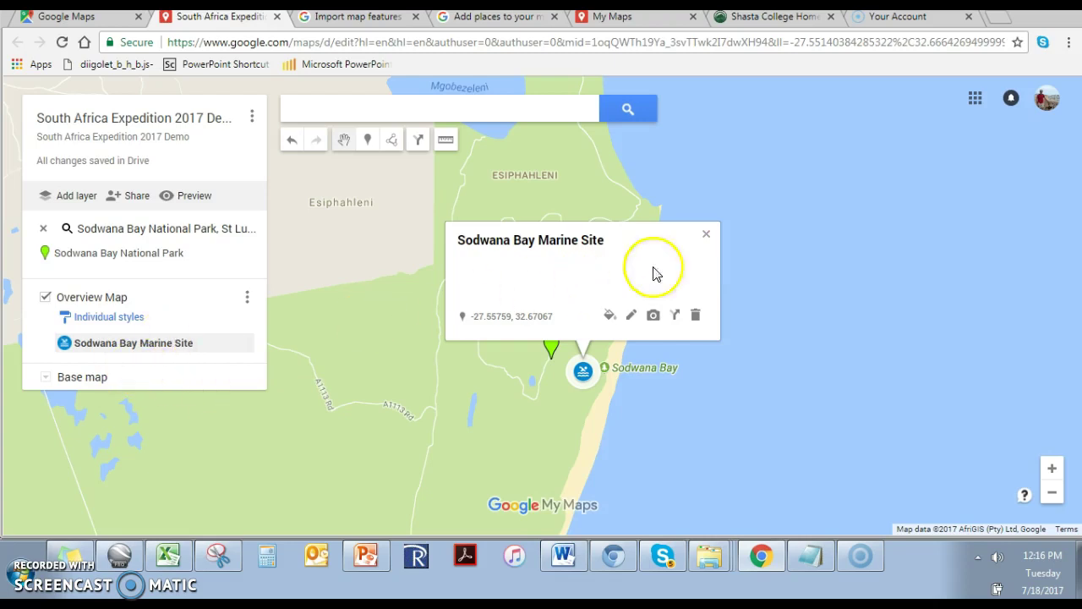
left_click(708, 235)
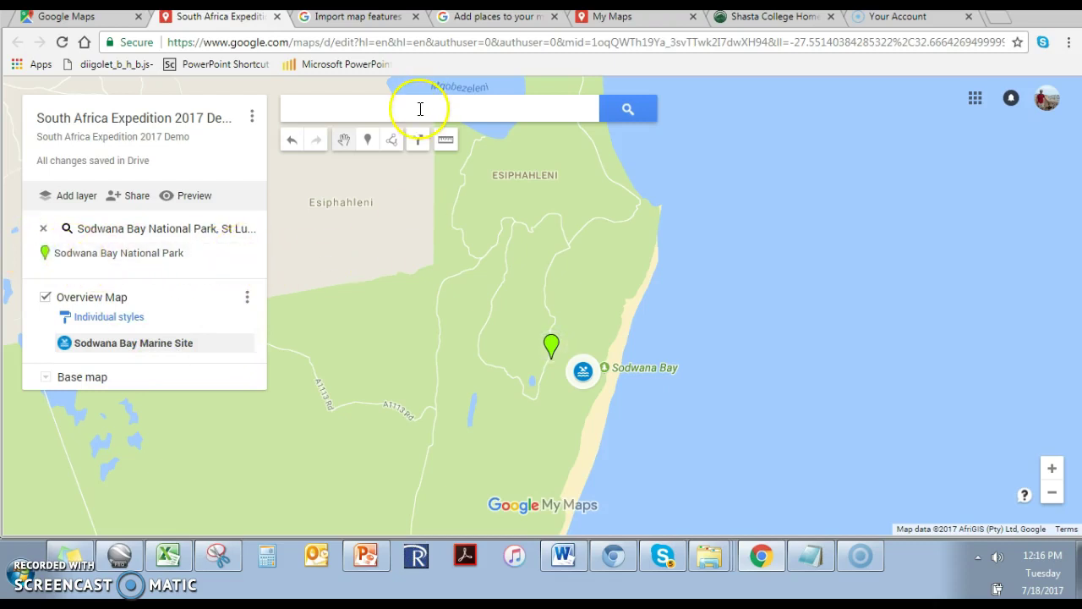
Remove the Sodwana Bay National Park search result and move the marine site marker north, just inland of the coast
left_click(44, 228)
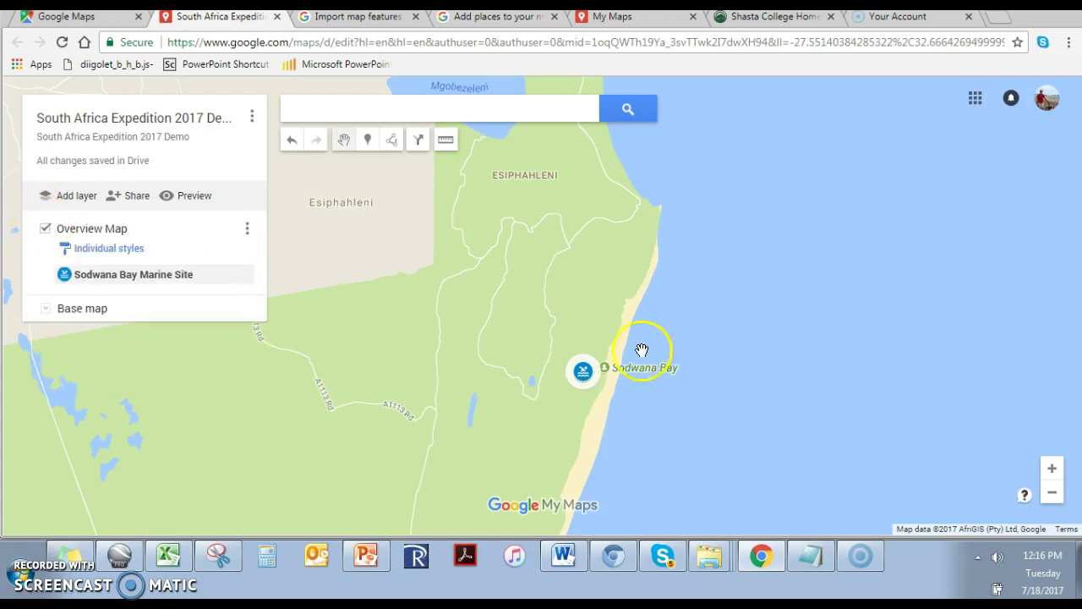
mouse_move(583, 371)
left_mouse_down()
mouse_move(606, 297)
mouse_move(599, 285)
left_mouse_up()
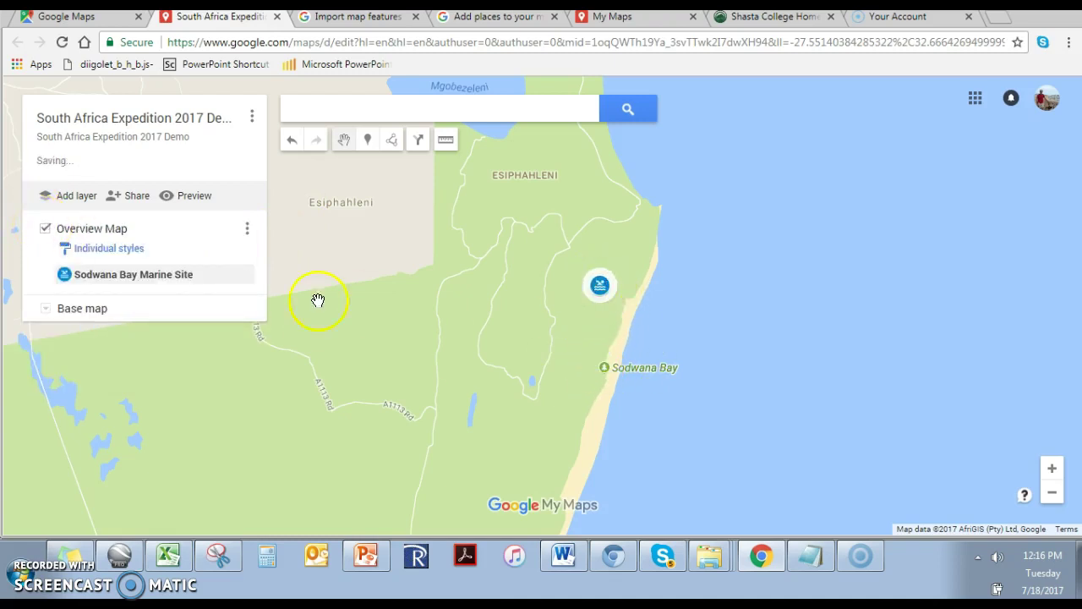
Set the Overview Map layer's labels to name, and keep its places grouped by individual styles
left_click(121, 253)
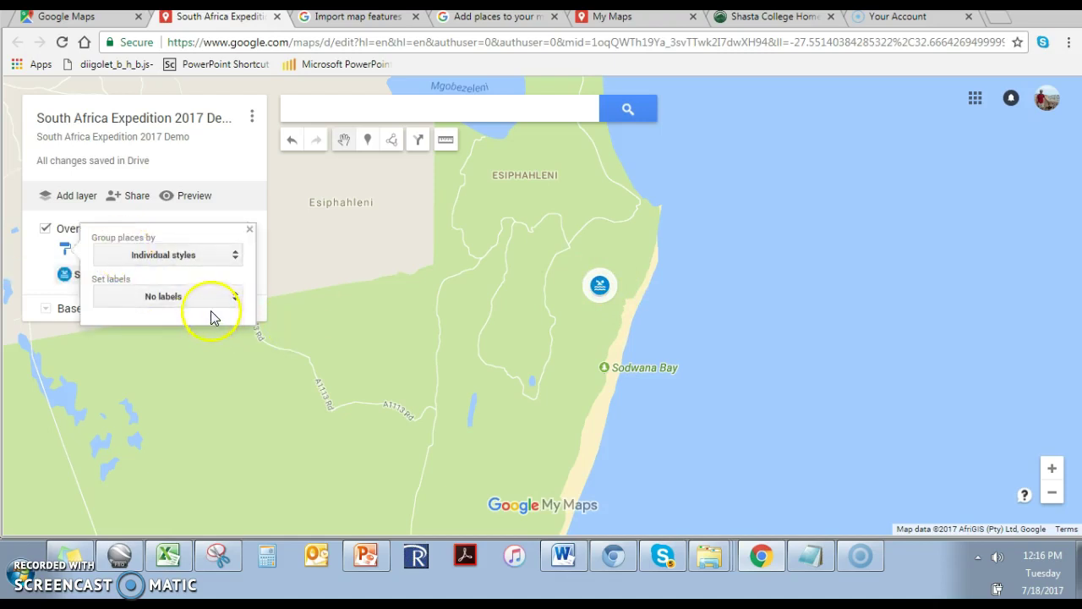
left_click(237, 298)
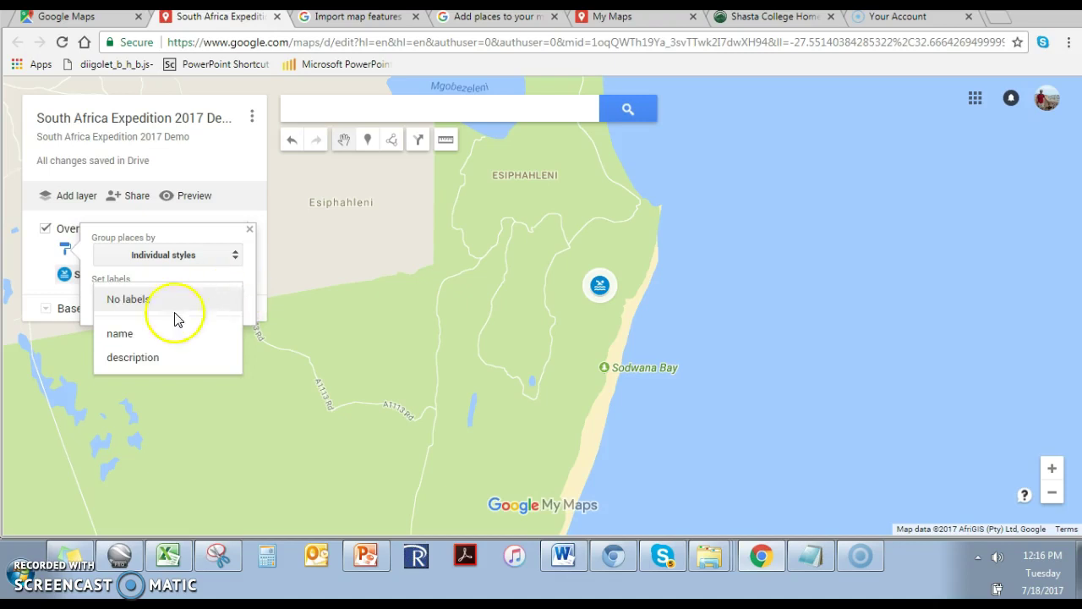
left_click(140, 338)
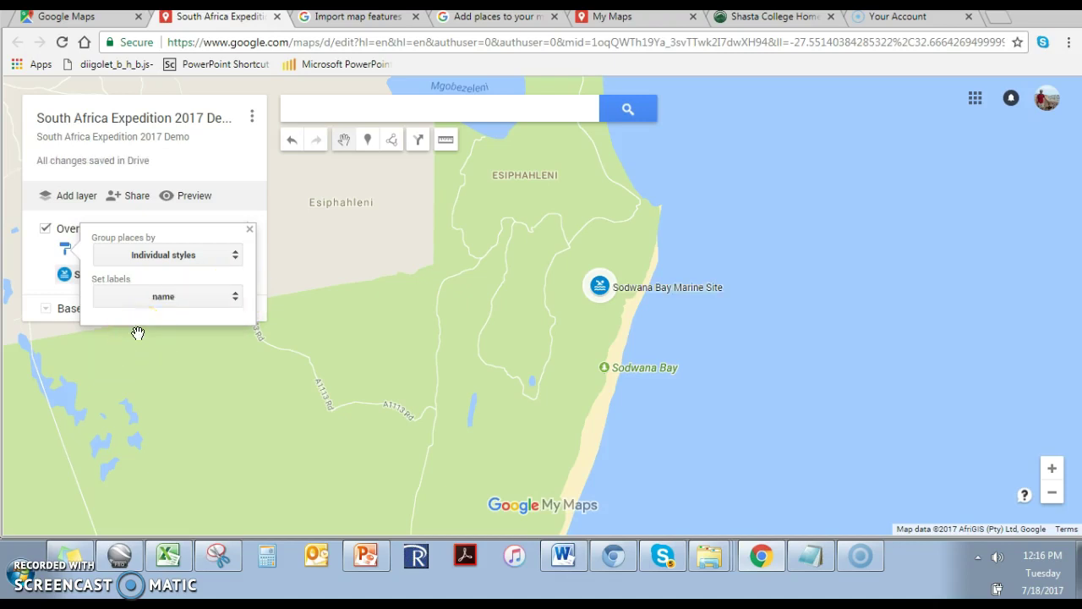
left_click(197, 261)
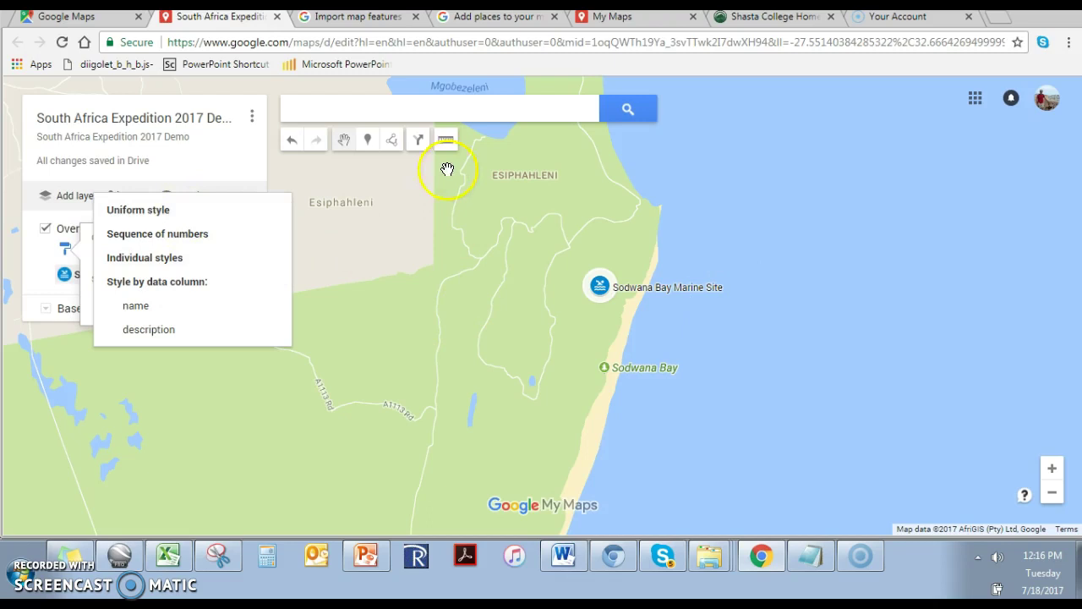
left_click(821, 270)
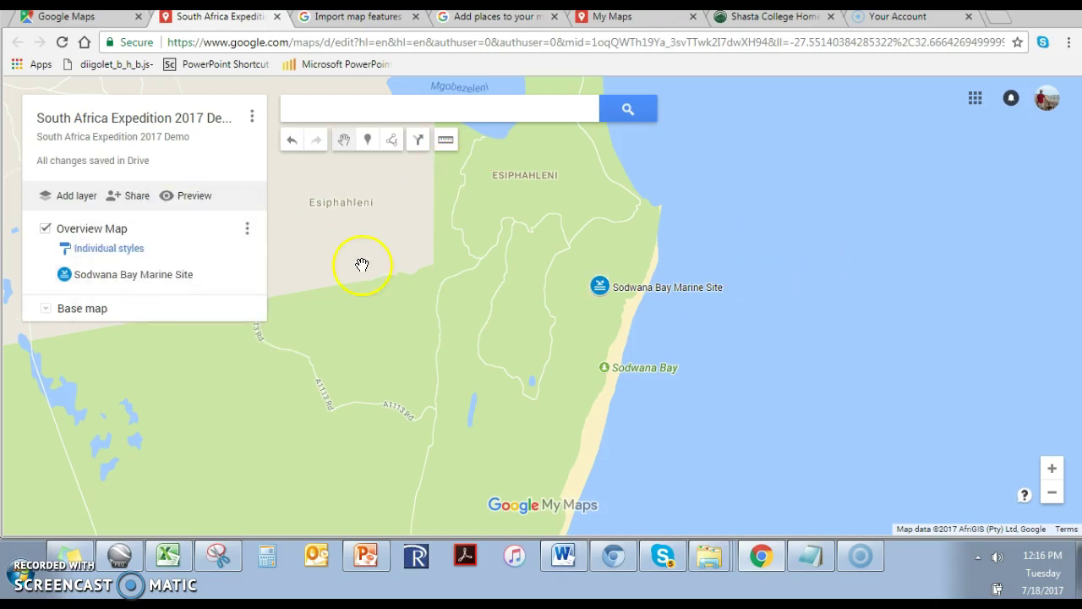
Zoom out and pan the map until all of South Africa is framed together with the Sodwana Bay Marine Site marker
scroll(313, 338, "down", 1)
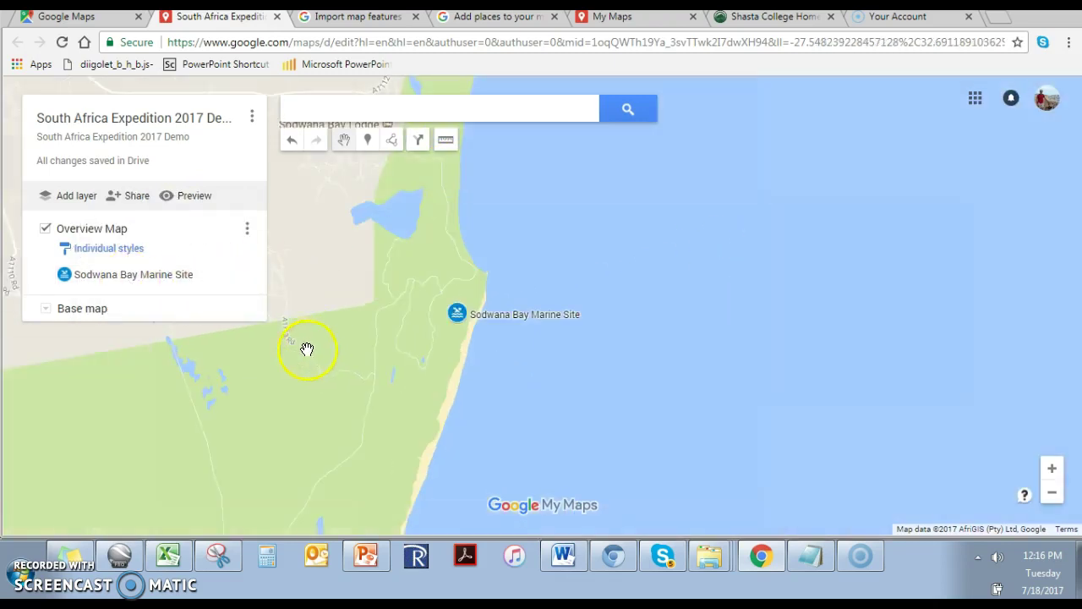
left_click_drag(295, 362, 536, 364)
scroll(530, 370, "down", 1)
scroll(439, 381, "down", 1)
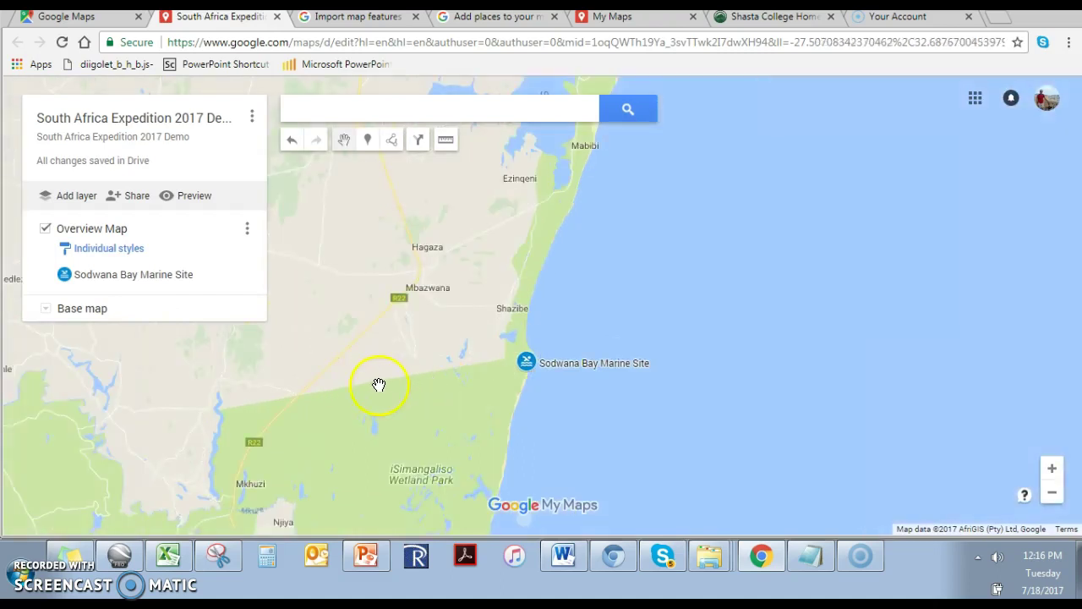
left_click_drag(375, 386, 504, 356)
scroll(449, 334, "down", 1)
left_click_drag(362, 309, 587, 322)
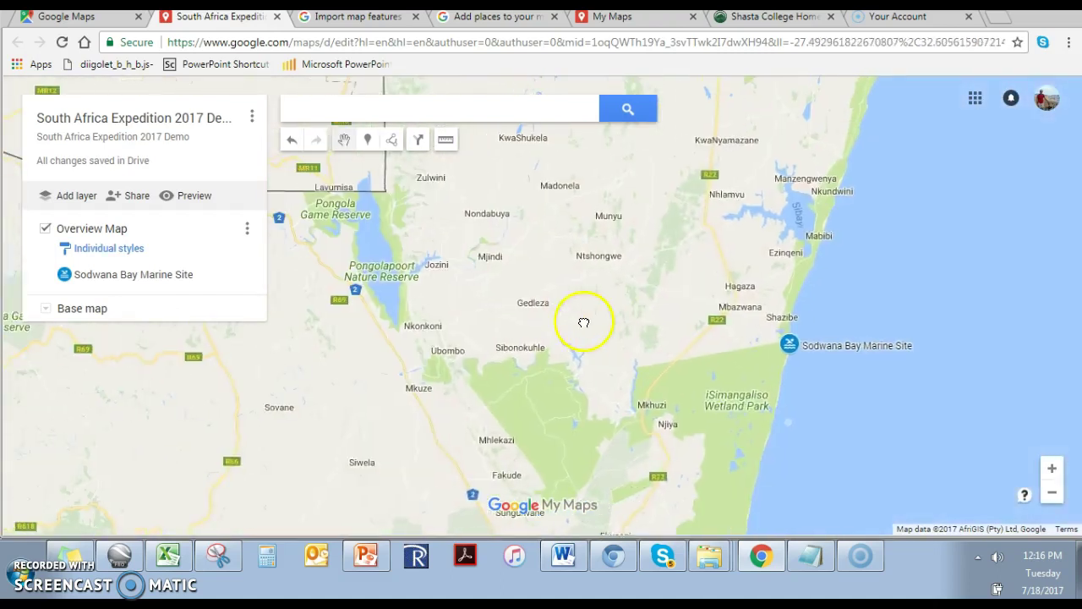
scroll(500, 333, "down", 1)
left_click_drag(395, 368, 558, 365)
scroll(556, 368, "down", 1)
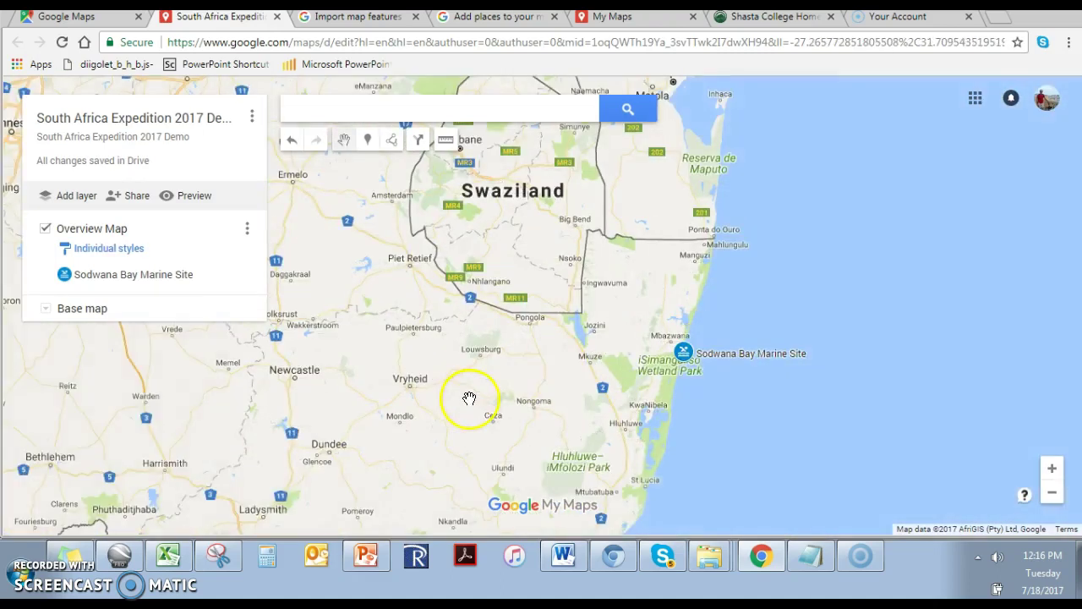
left_click_drag(462, 402, 570, 364)
scroll(501, 376, "down", 1)
scroll(647, 343, "down", 1)
left_click_drag(507, 381, 692, 331)
scroll(618, 363, "down", 1)
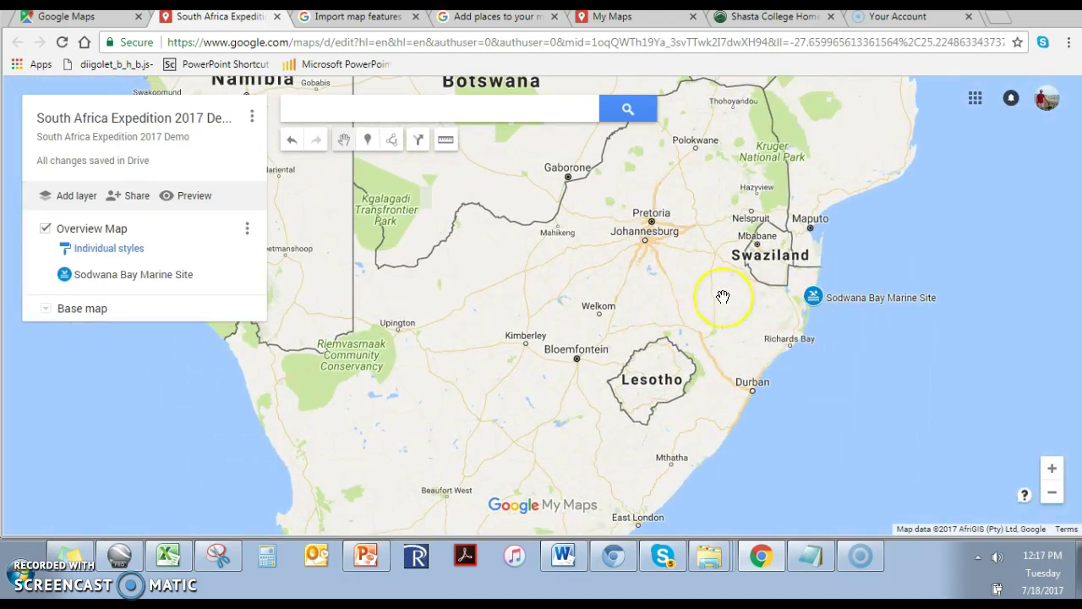
left_click_drag(647, 263, 656, 335)
scroll(622, 358, "down", 1)
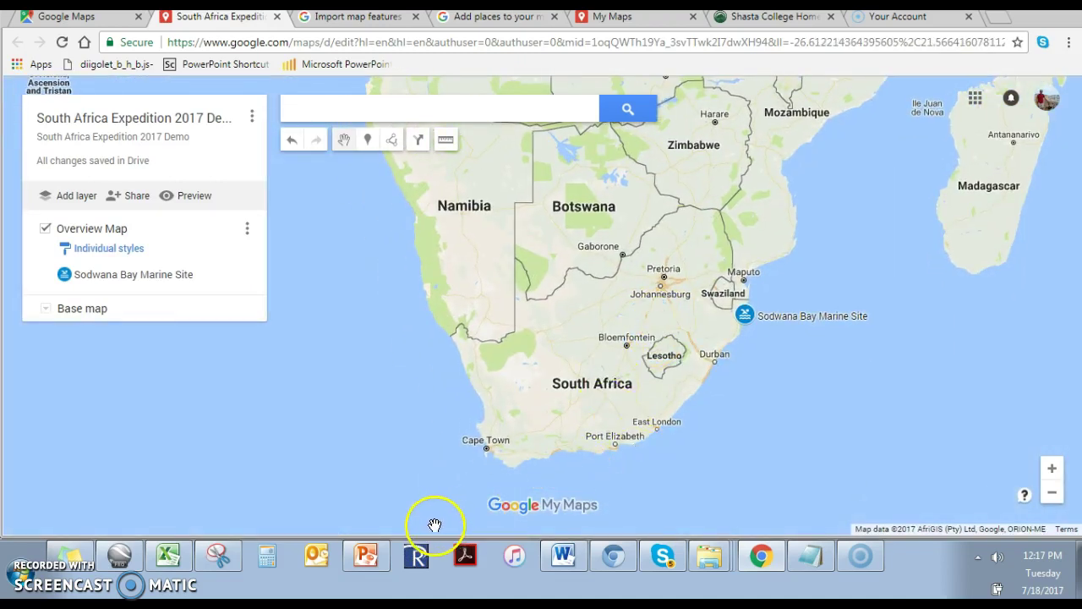
Switch to Snipping Tool and capture a new snip of South Africa, including the Sodwana Bay Marine Site marker and its label
left_click(215, 556)
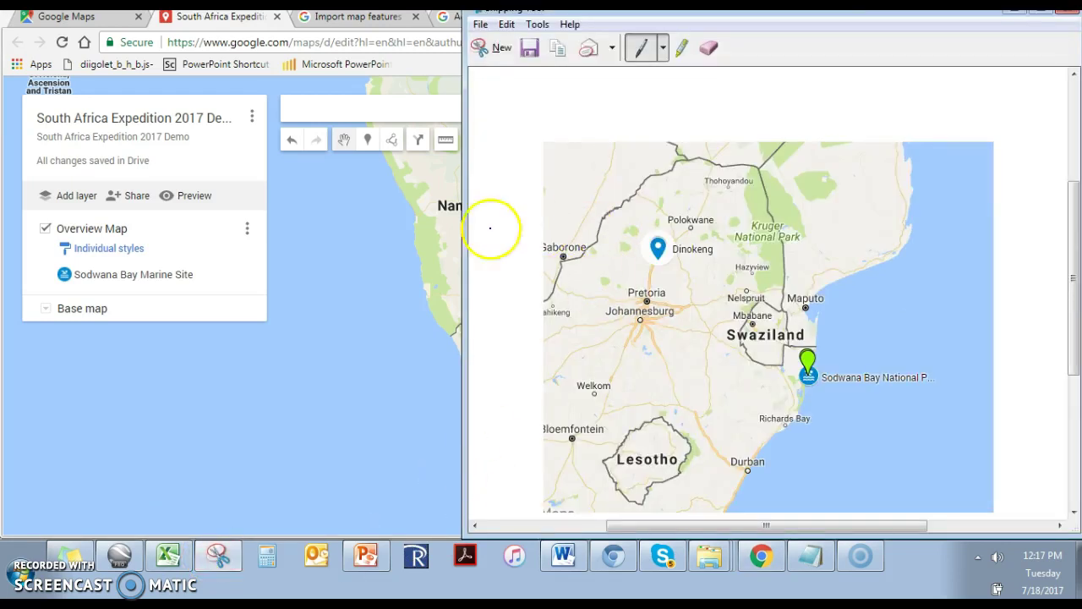
left_click(495, 49)
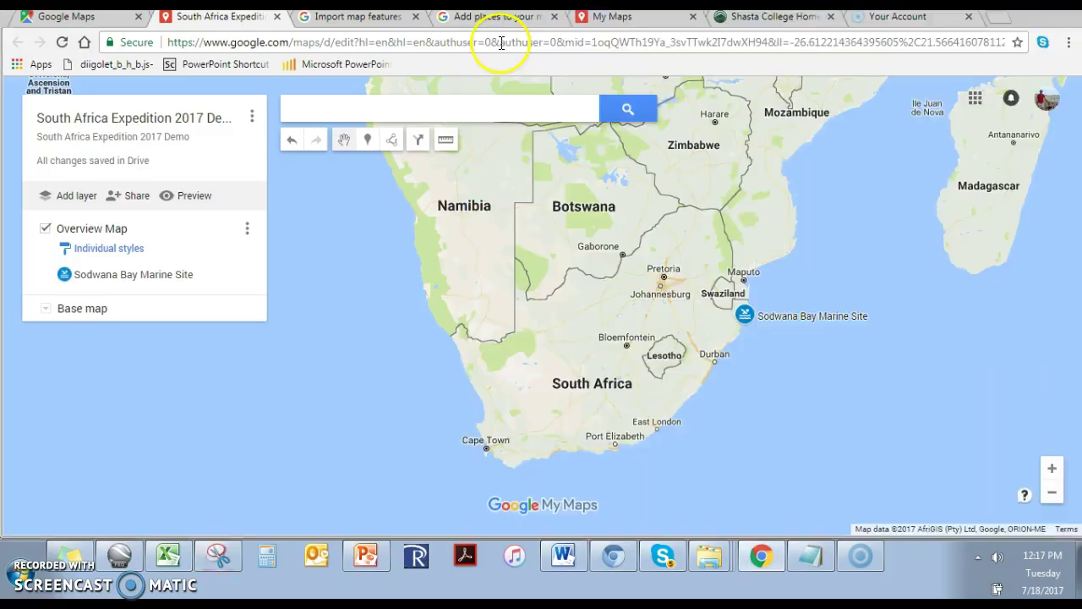
left_click_drag(405, 172, 881, 480)
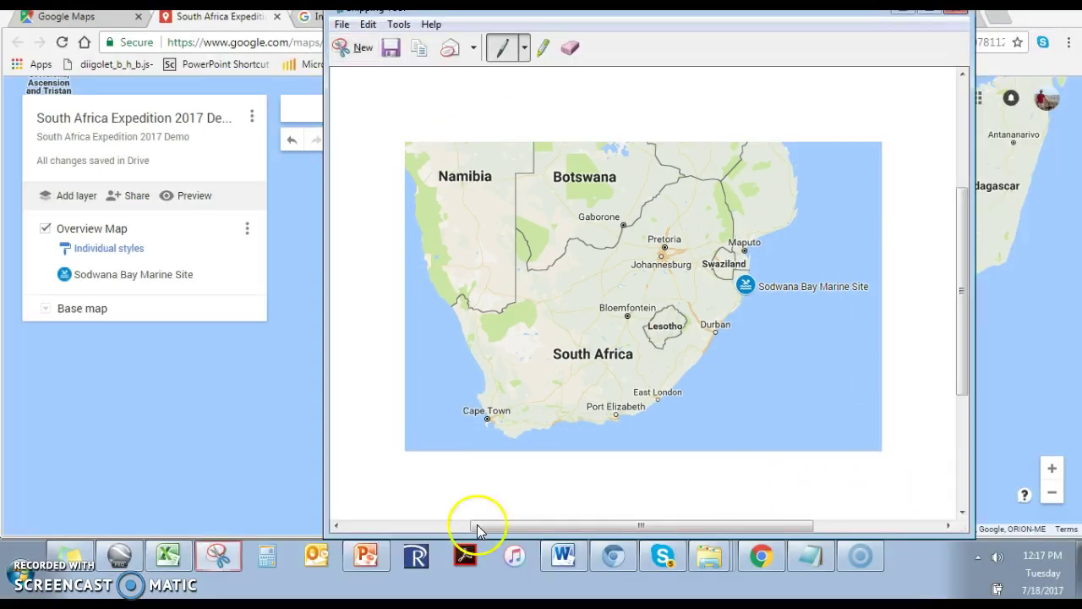
Search the computer's programs for "snip" and open Snipping Tool from the results
left_click(34, 588)
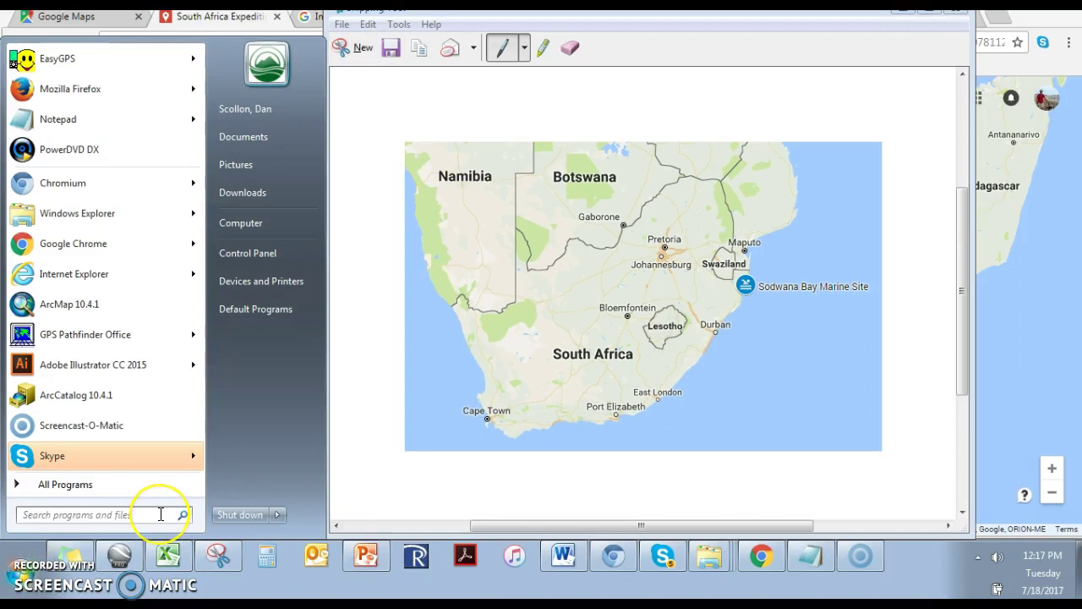
type("snip")
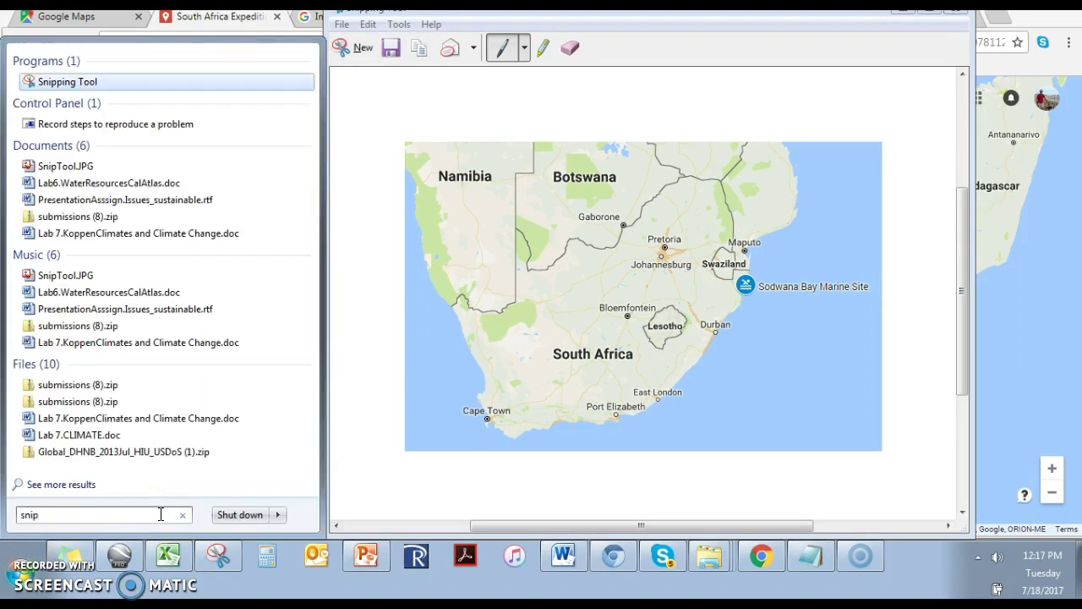
left_click(117, 82)
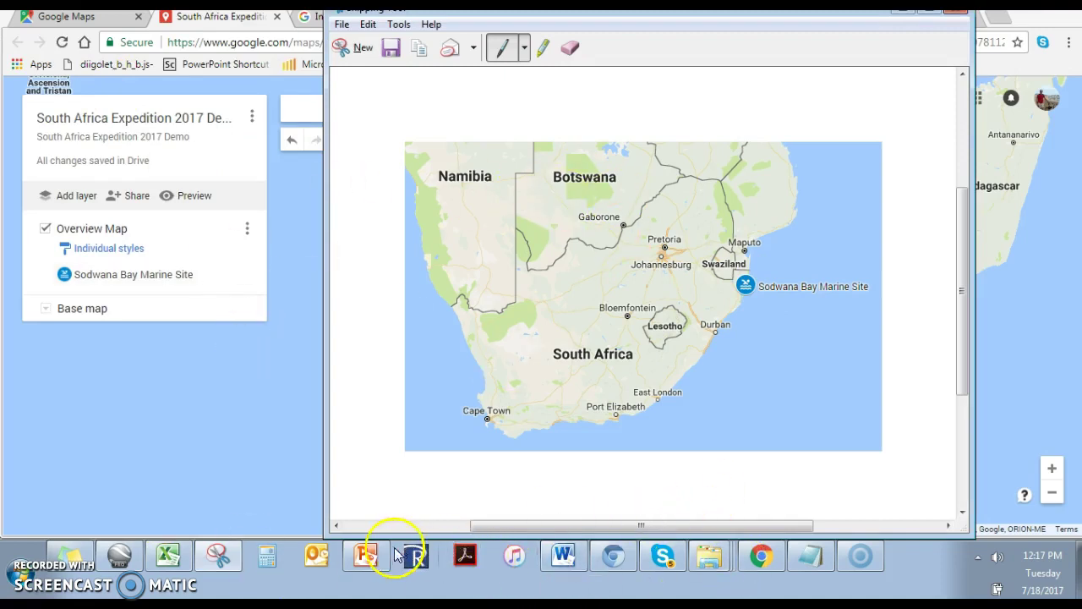
Switch to PowerPoint, add a second slide after the South Africa Expedition 2017 slide, and paste the map snip onto it
mouse_move(358, 548)
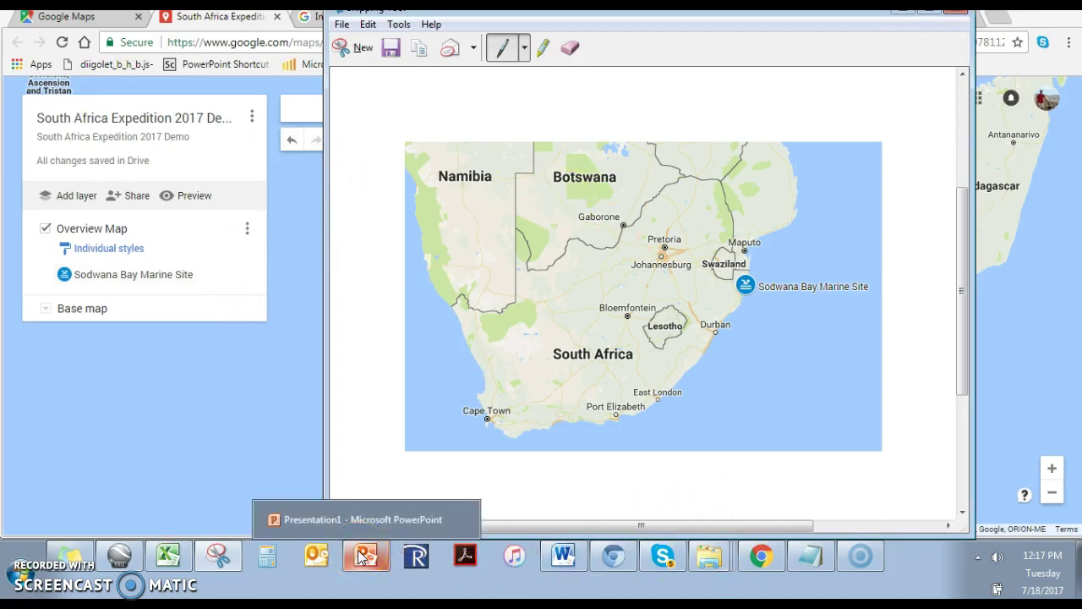
left_click(355, 516)
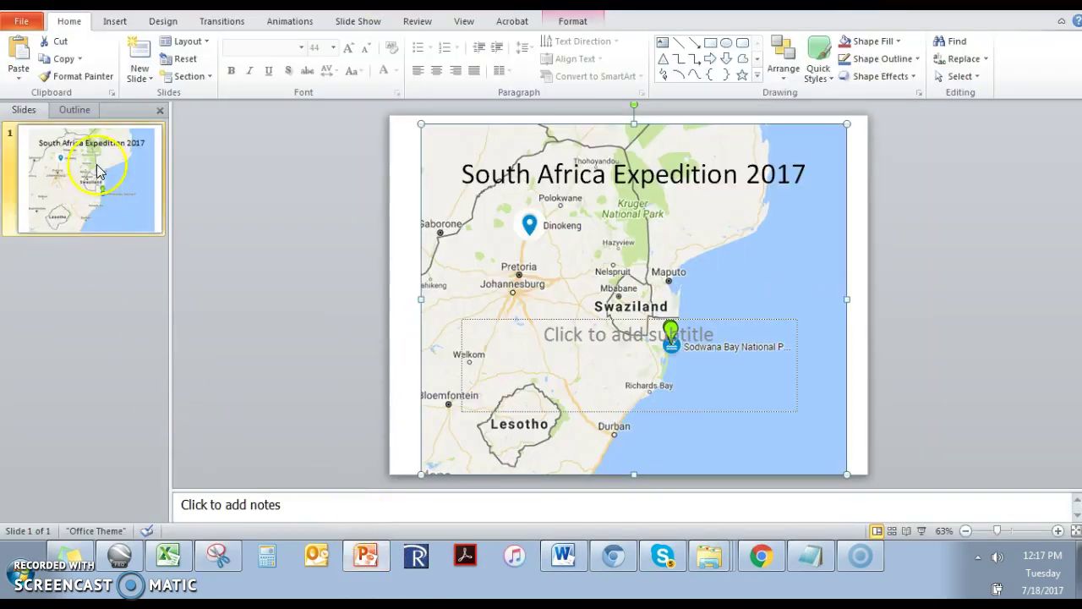
left_click(114, 21)
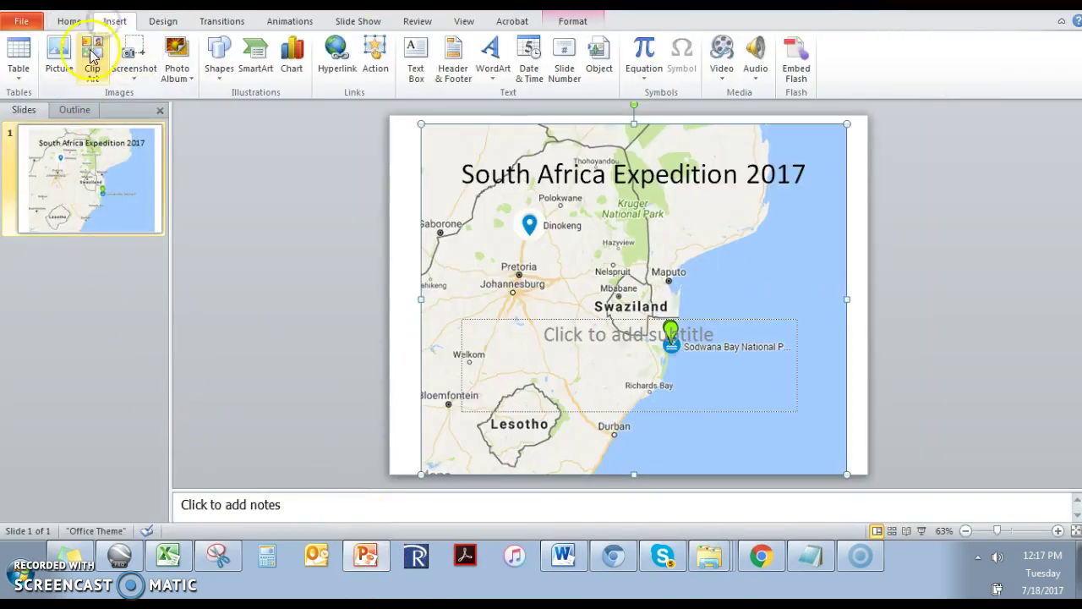
left_click(109, 205)
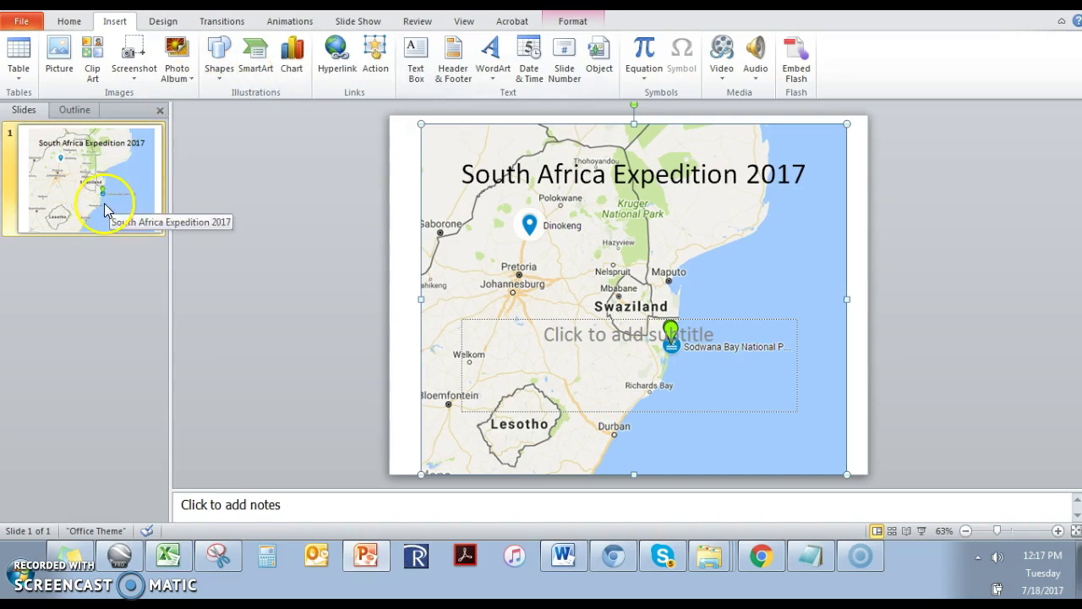
key("Return")
key("ctrl+v")
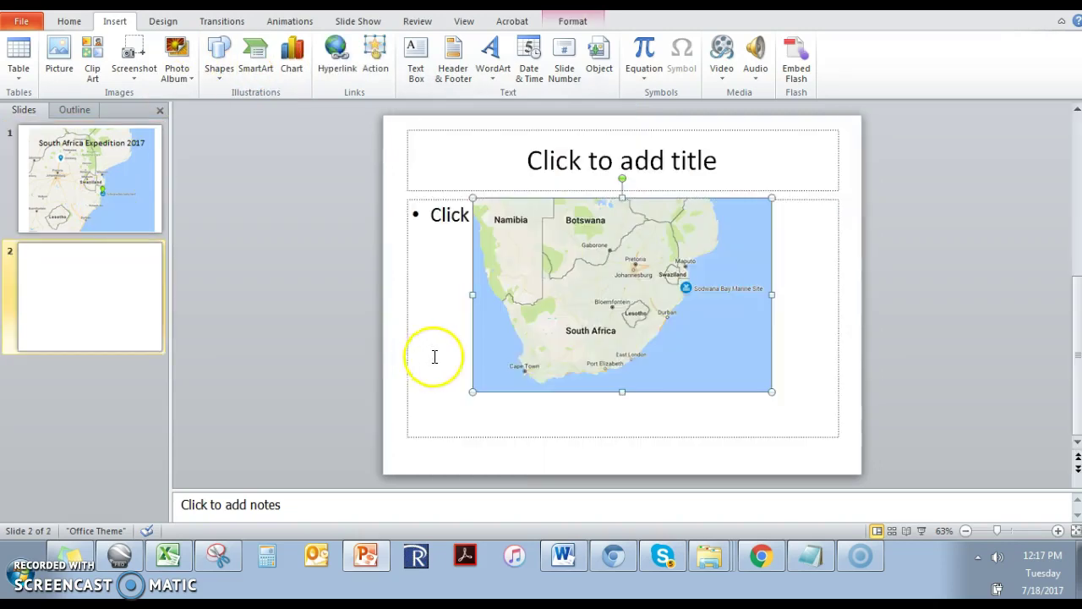
Enlarge the pasted map to fill most of the slide below the title, and title the slide "South Africa 2017"
left_click_drag(772, 391, 731, 438)
left_click(585, 151)
type("Sou")
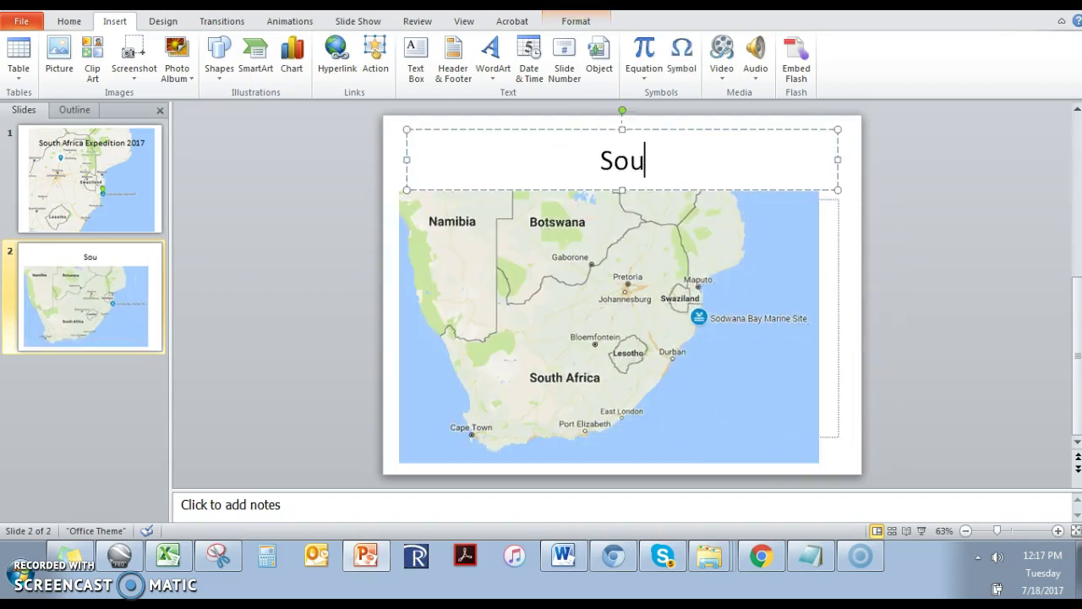
type("th Africa 2017")
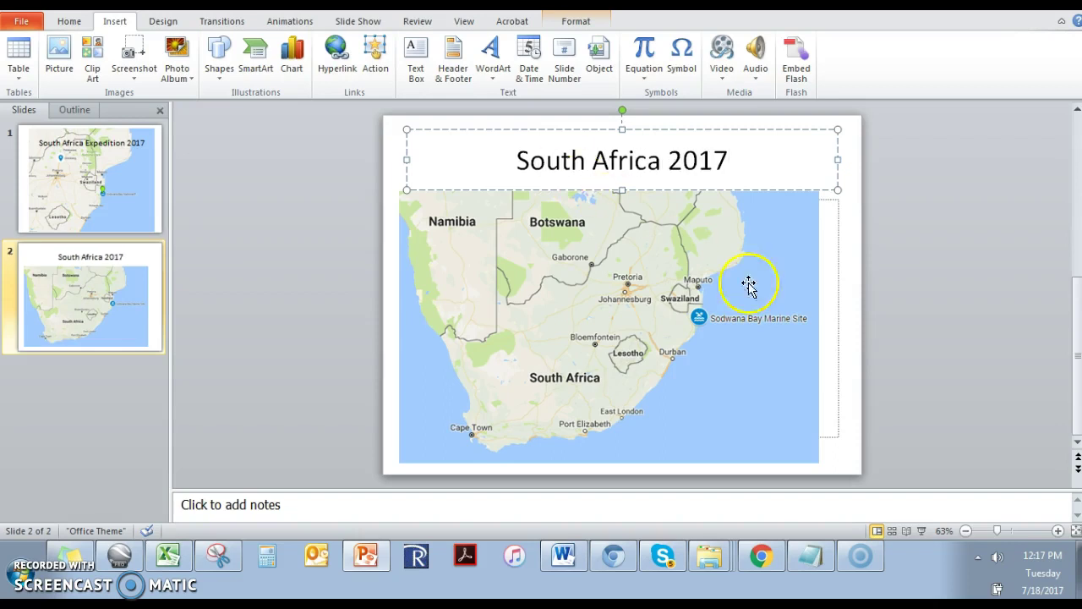
left_click(888, 328)
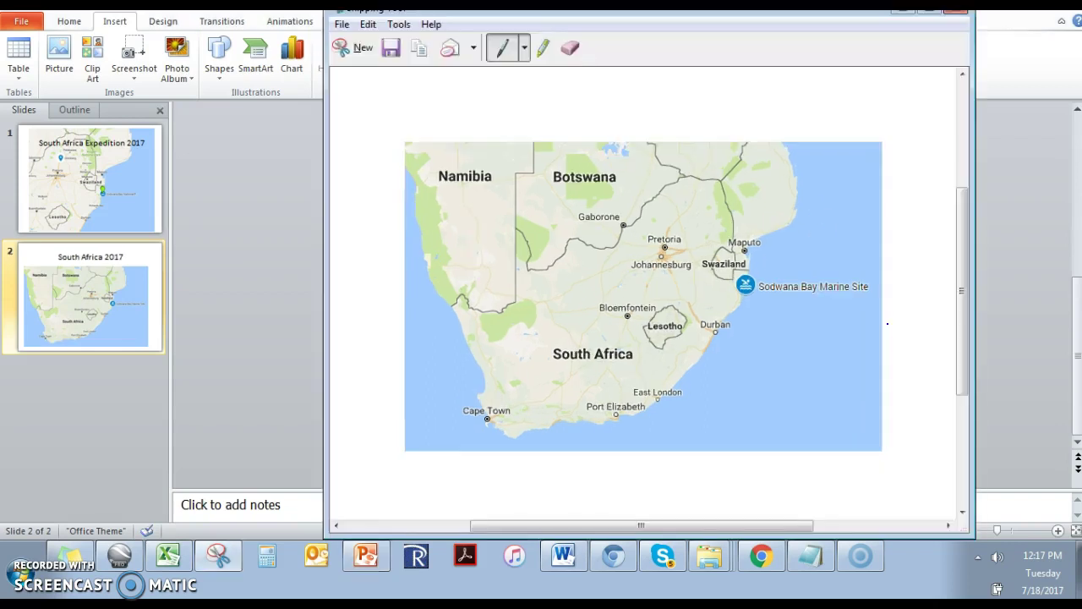
Return to the My Maps map in Chrome and capture a new snip of South Africa including the Sodwana Bay Marine Site label
key("alt+Tab")
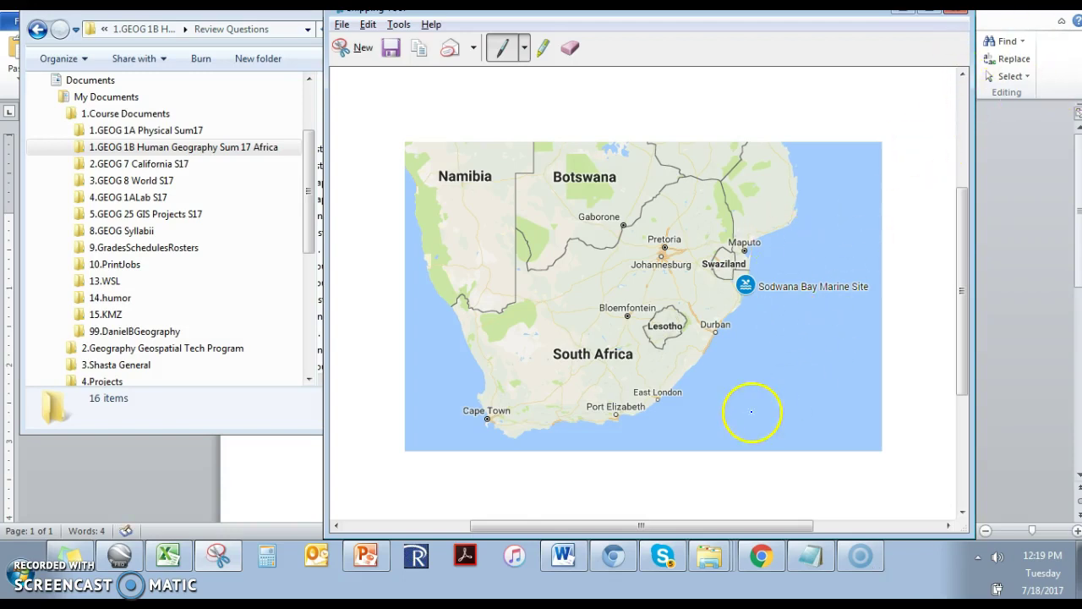
left_click(904, 13)
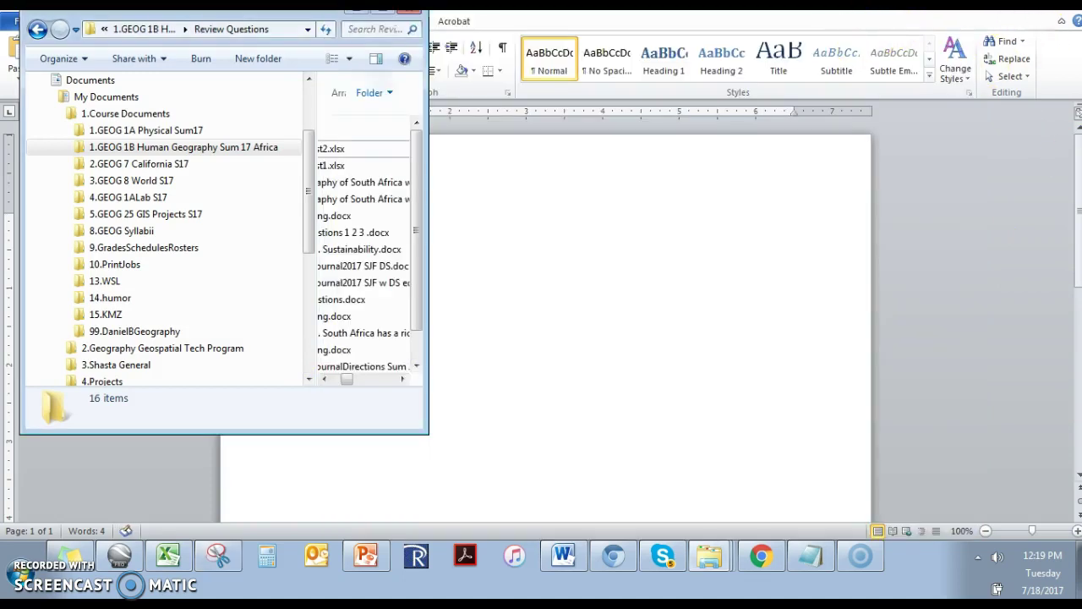
left_click(1006, 43)
left_click(874, 113)
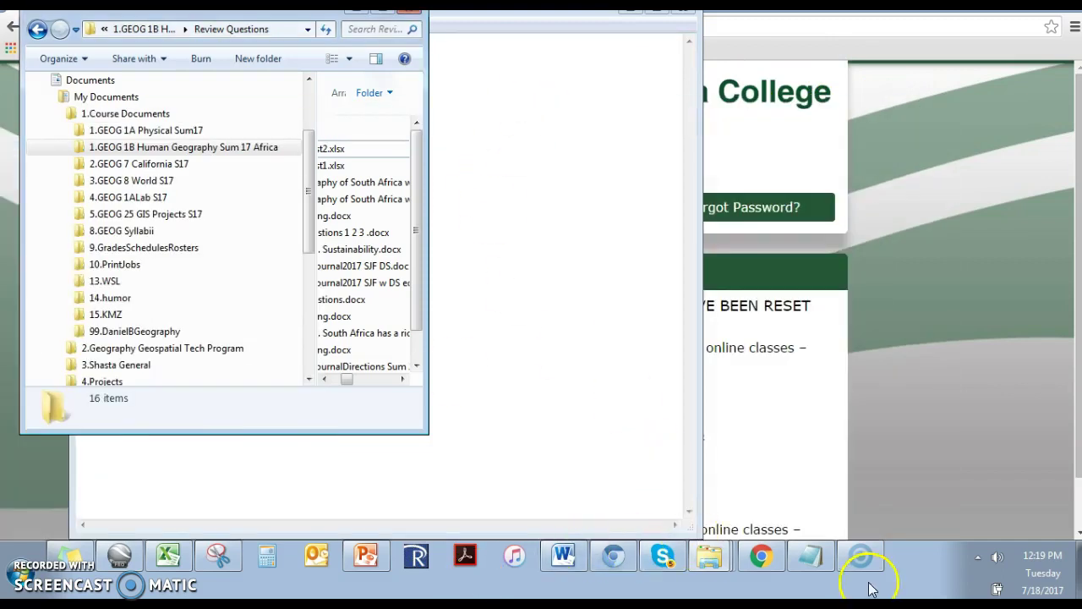
left_click(765, 567)
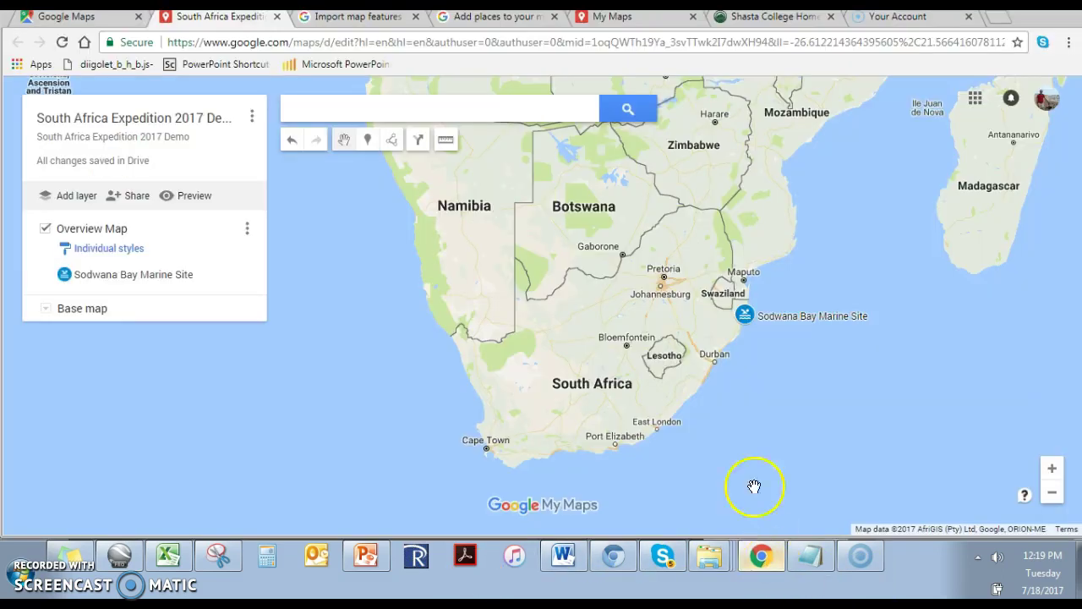
left_click(215, 558)
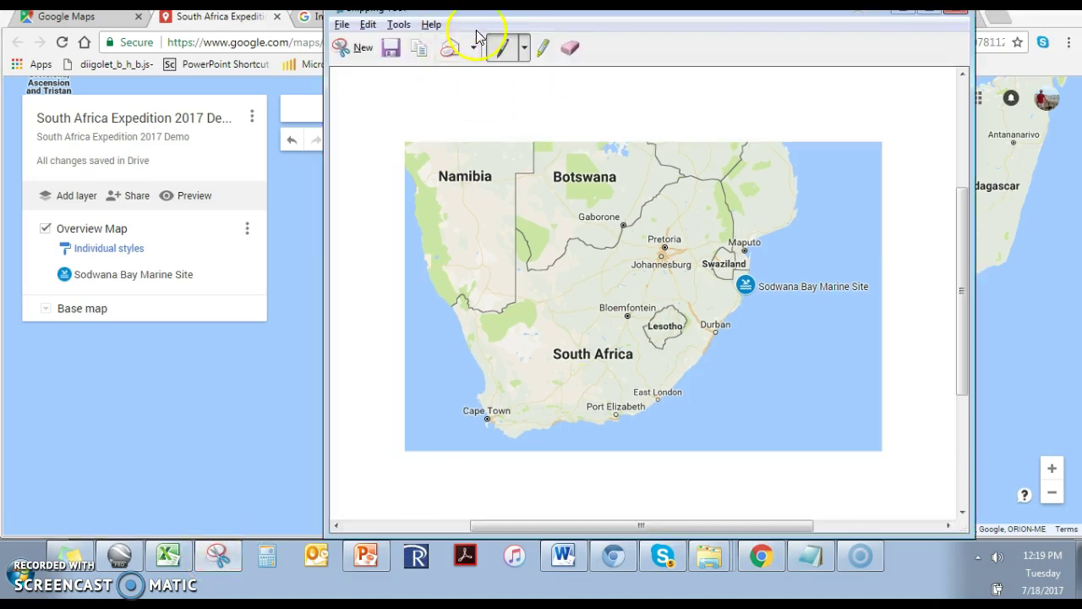
left_click(358, 73)
left_click_drag(423, 167, 908, 482)
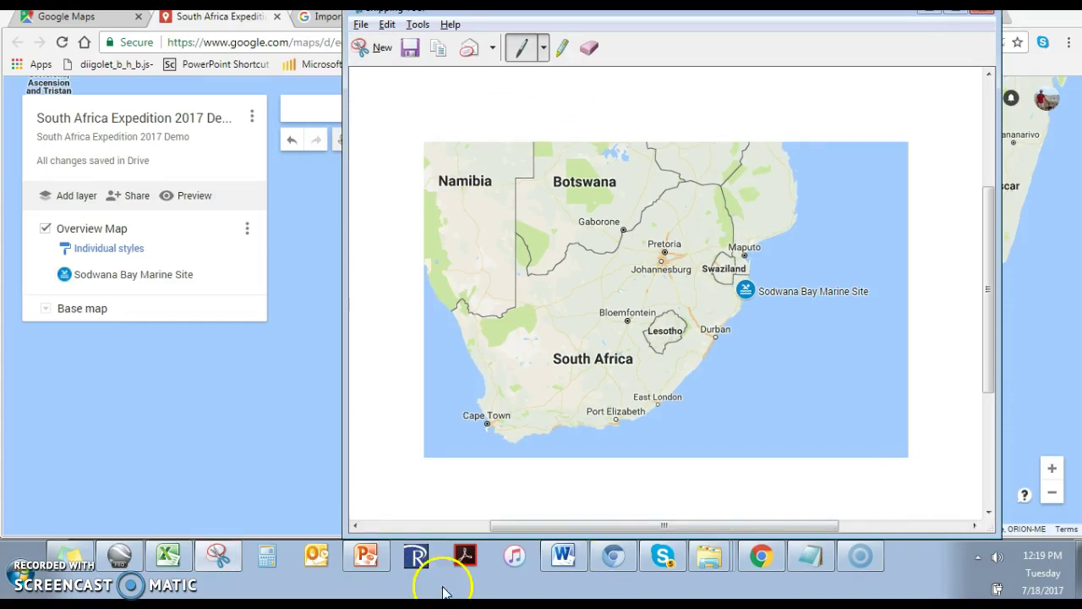
Add a third PowerPoint slide containing the new map snip and the title "South Africa"
left_click(365, 555)
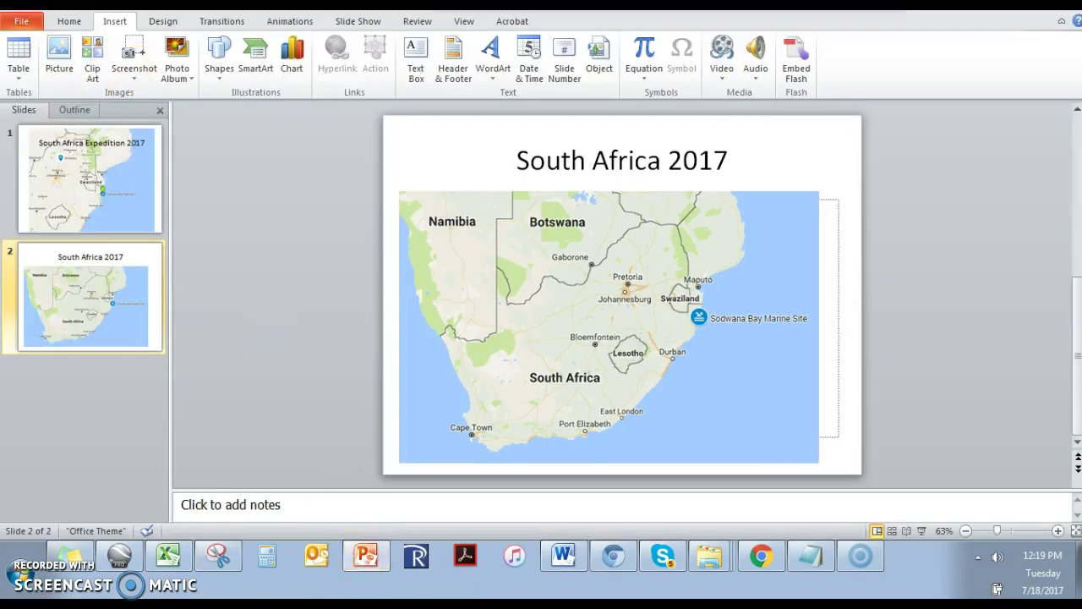
key("ctrl+m")
left_click(414, 271)
key("ctrl+v")
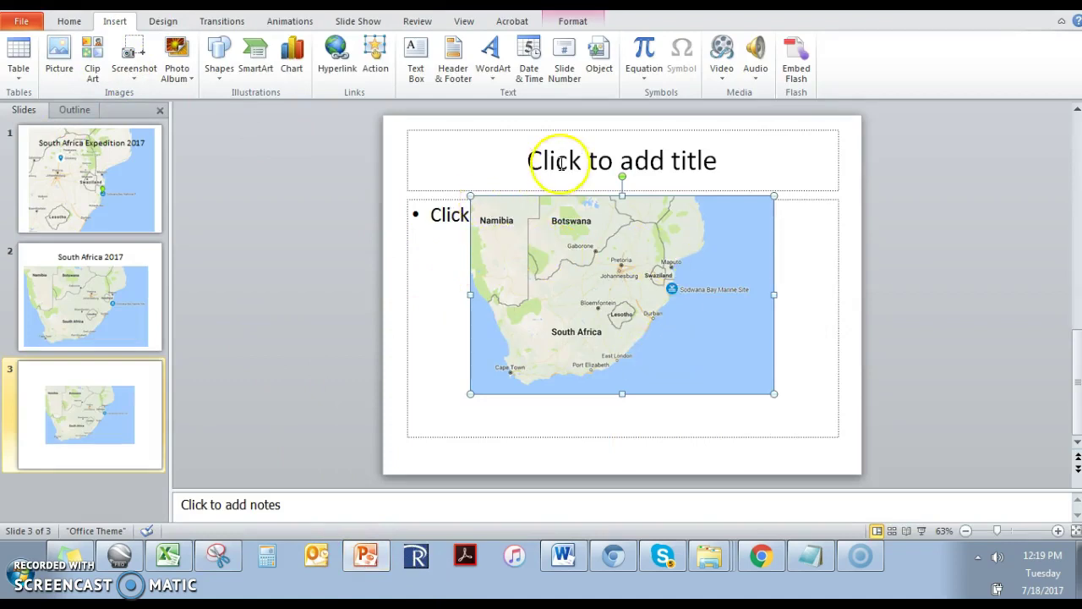
left_click(561, 162)
type("South Africa")
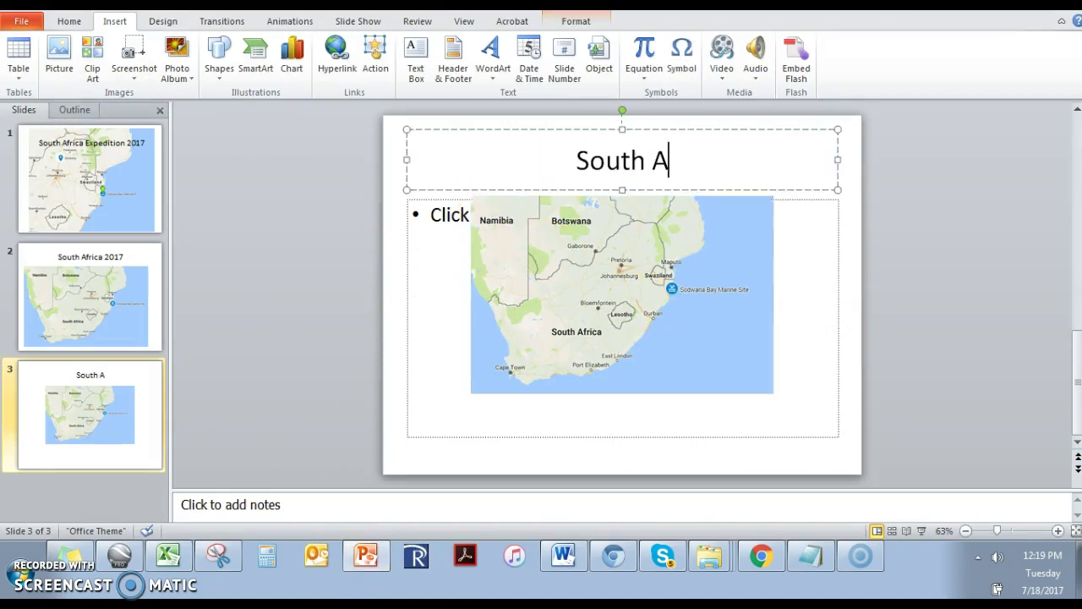
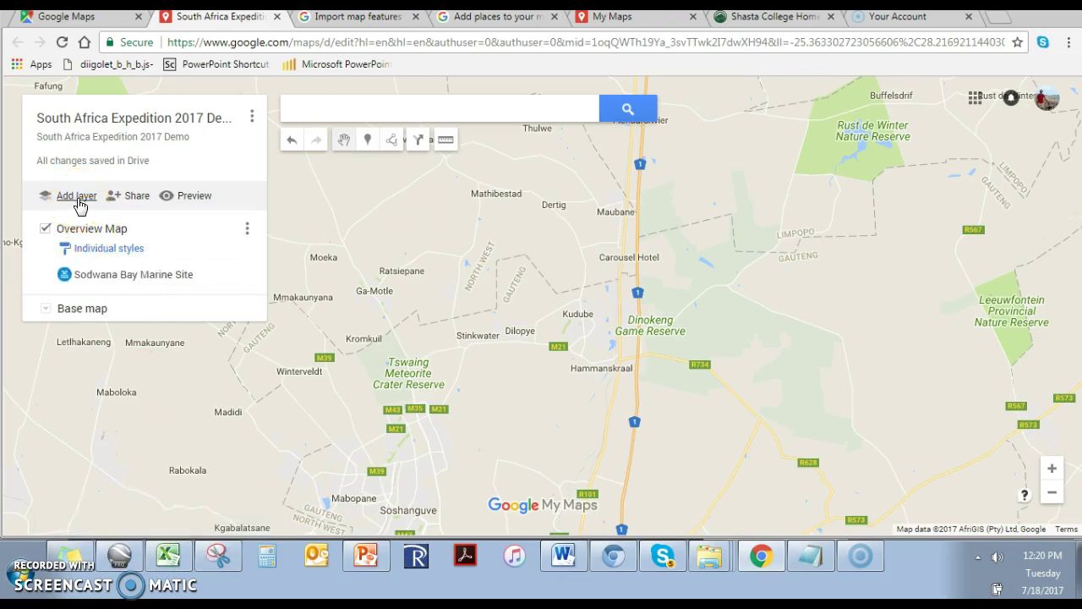
left_click(316, 291)
key("alt+Tab")
left_click(306, 590)
left_click(1014, 7)
left_click(869, 565)
left_click(869, 565)
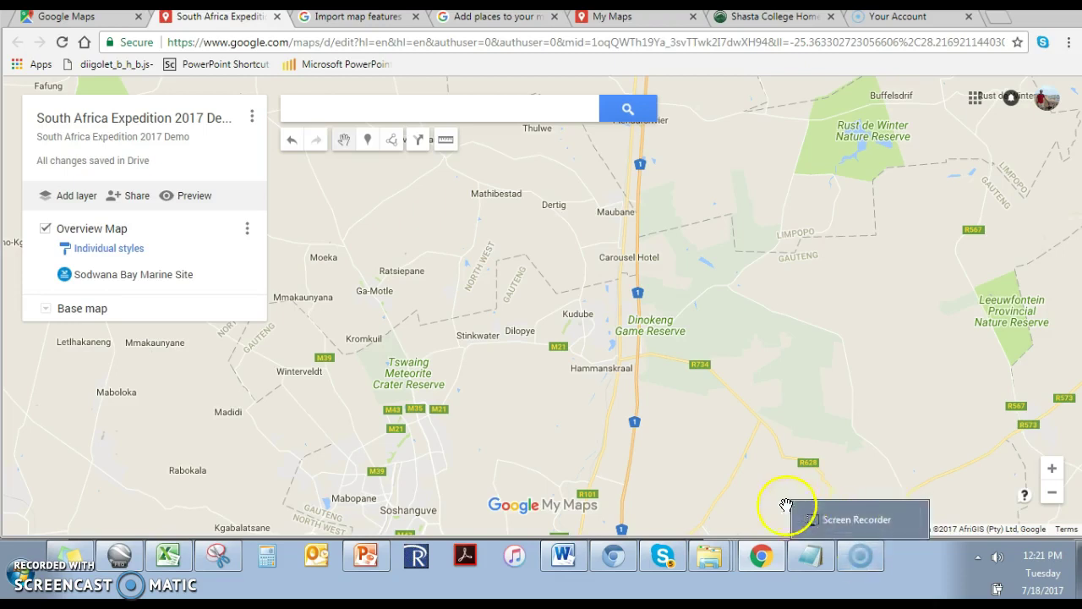
left_click(347, 467)
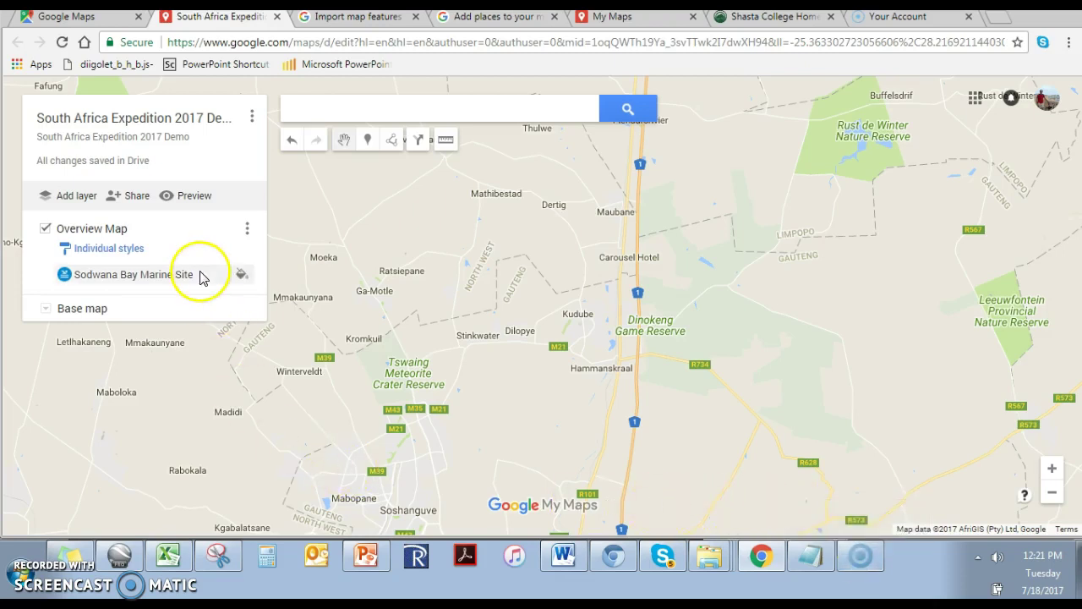
Add a map layer named "Dinokeng Field Sites" and open its data import dialog
left_click(91, 203)
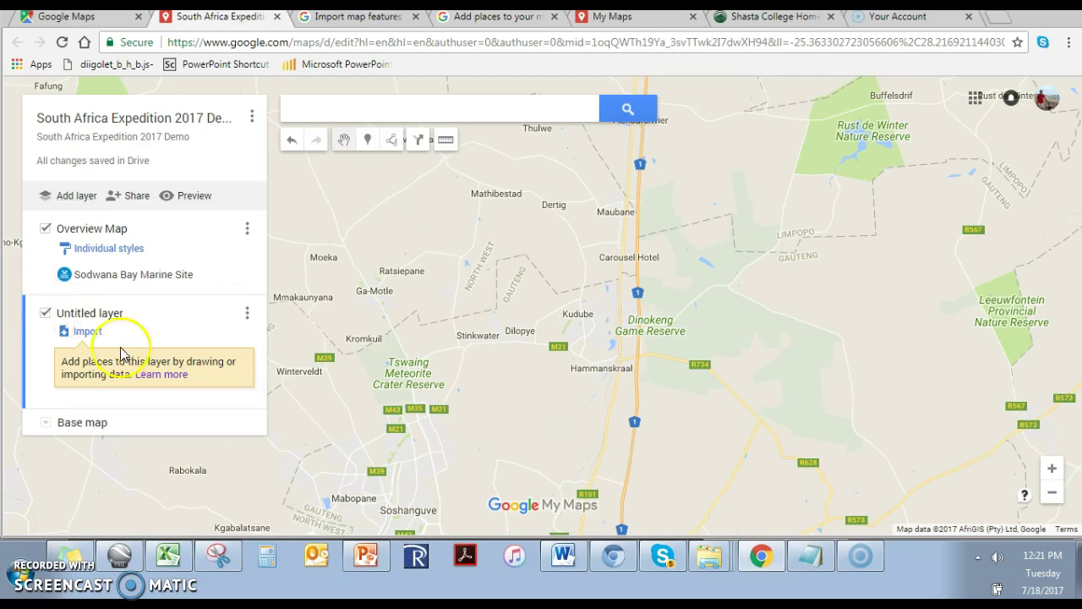
left_click(81, 338)
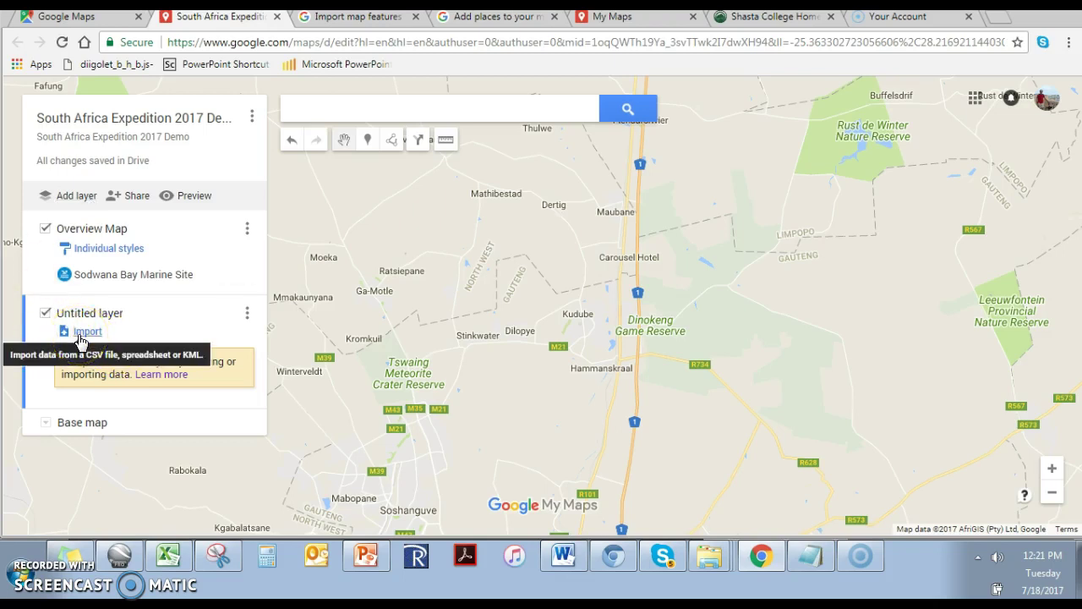
left_click(245, 314)
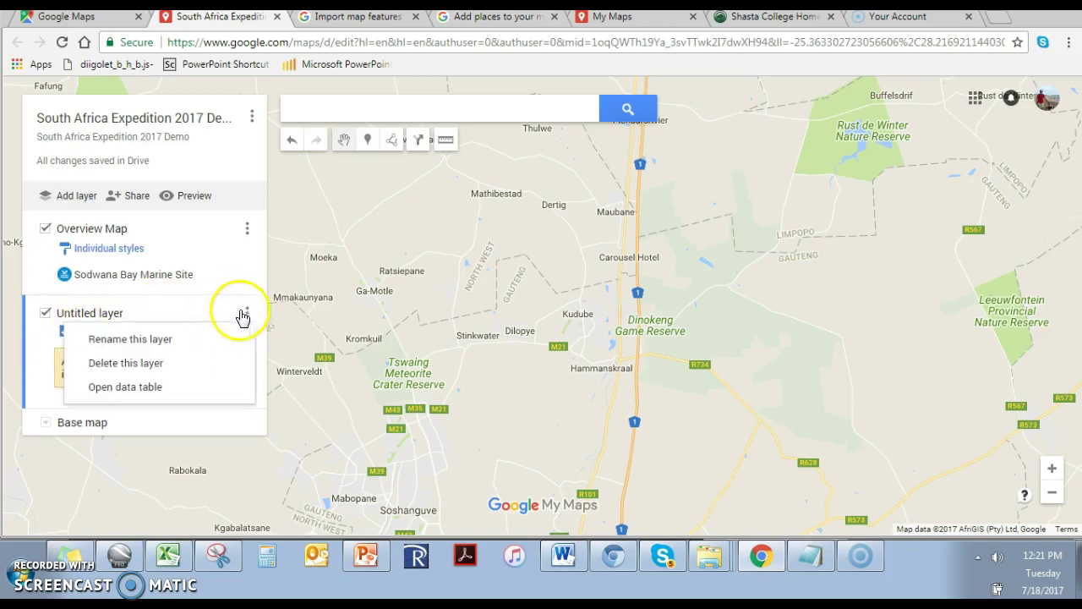
left_click(193, 339)
type("Dinokeng Field")
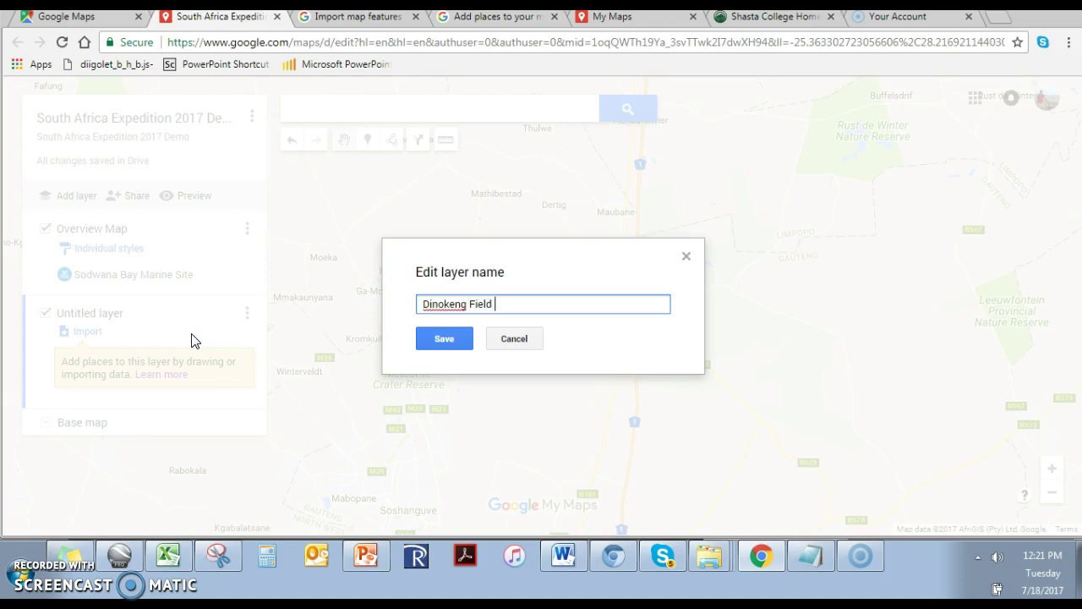
type("Sites")
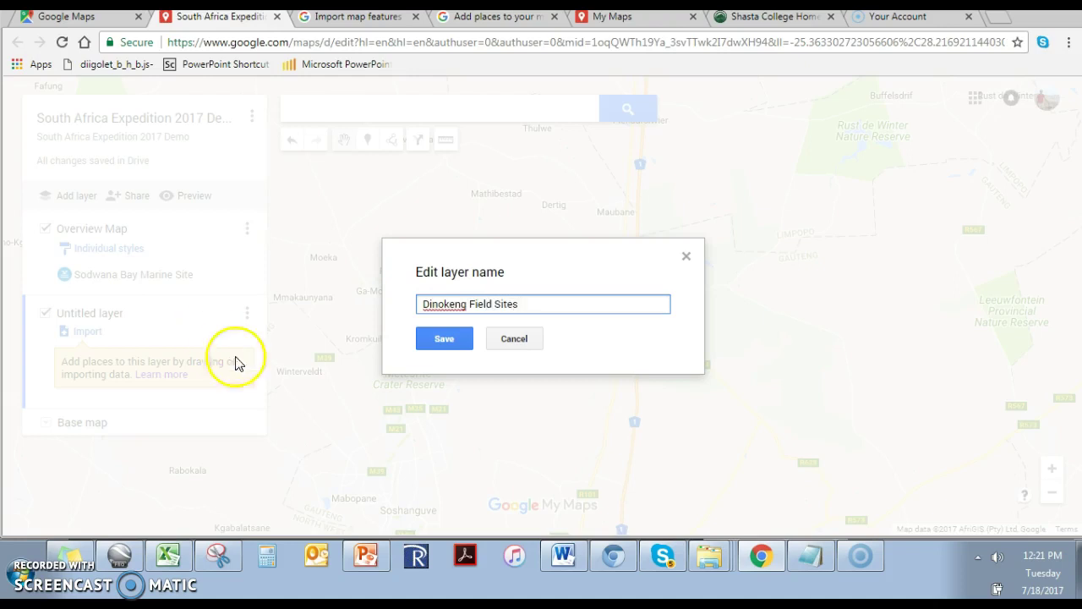
left_click(444, 339)
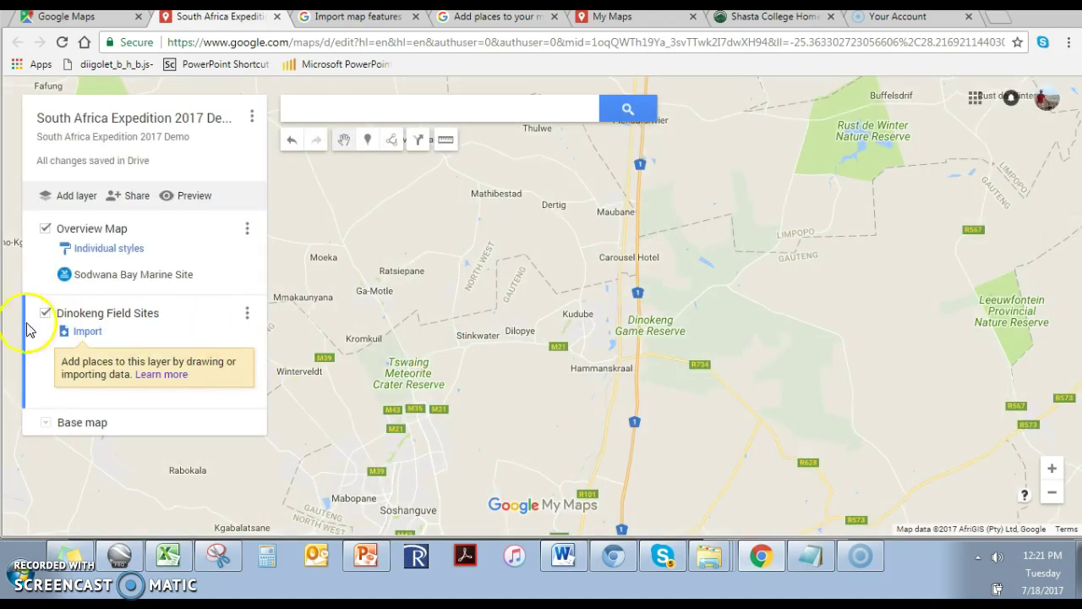
left_click(84, 331)
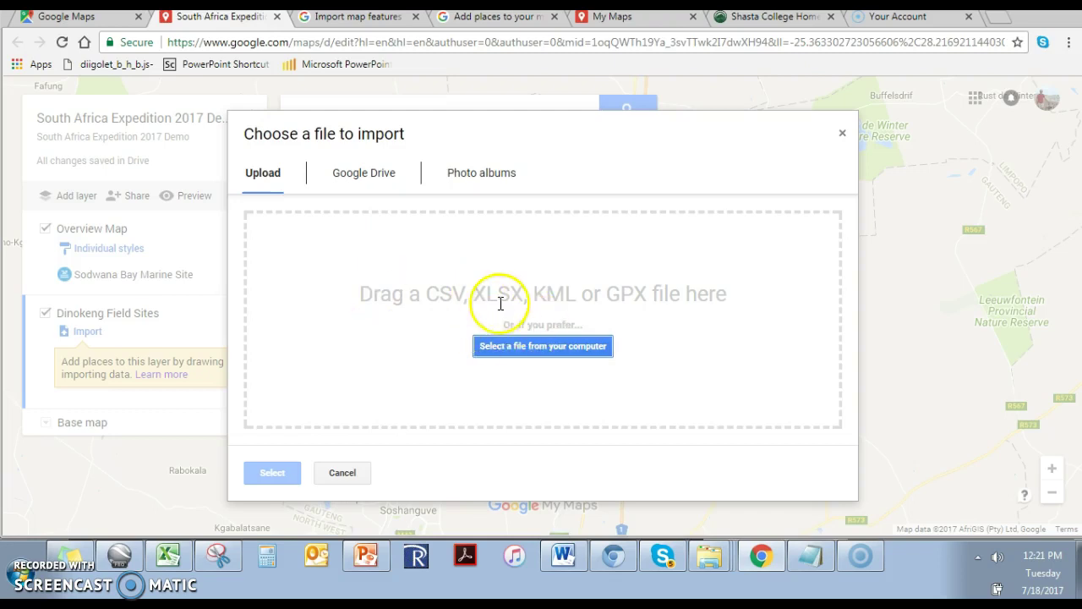
Switch to Excel and examine the lat, long and placename columns of Lat Long test2.xlsx, cell by cell
left_click(184, 564)
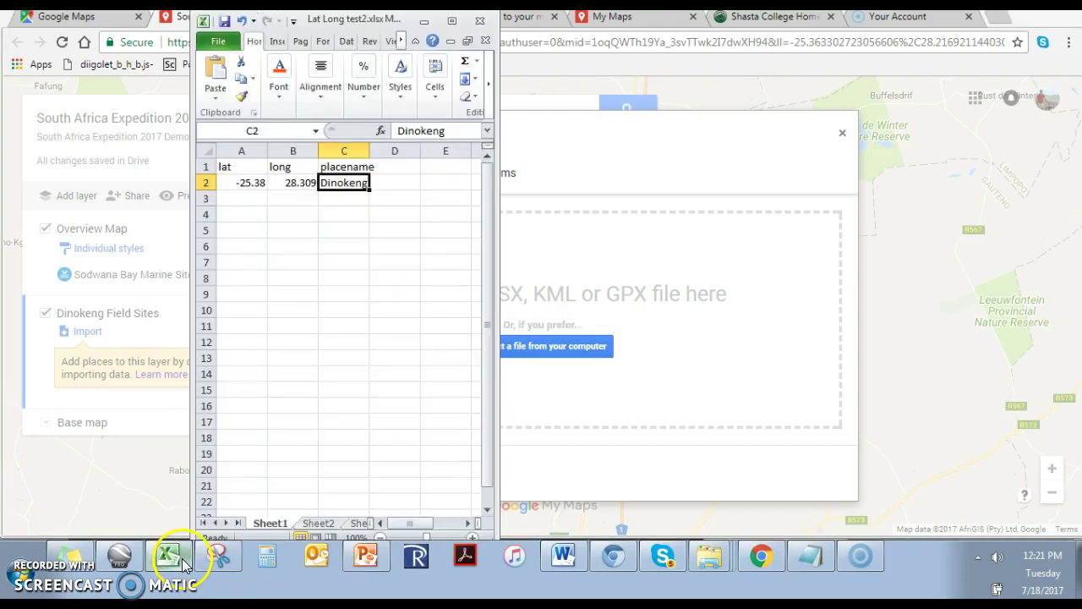
left_click(204, 167)
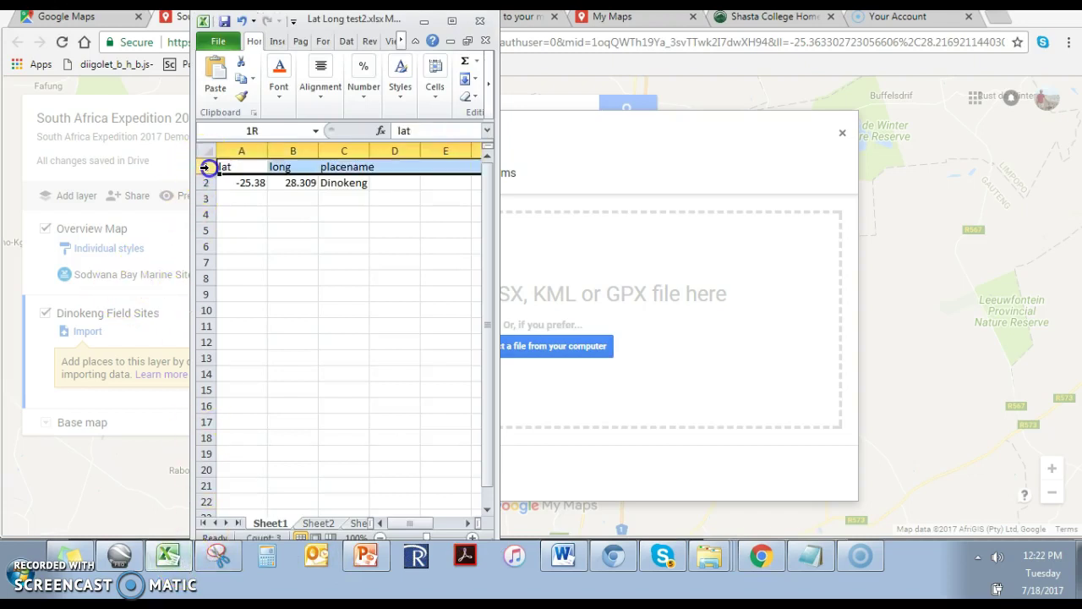
left_click(242, 167)
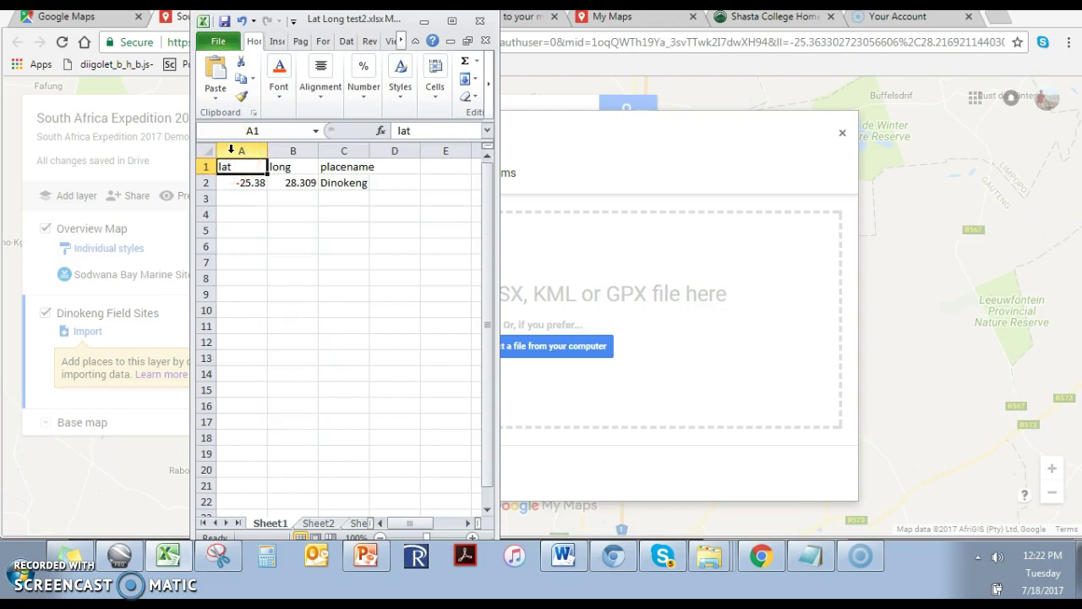
key("Right")
key("Right")
key("Down")
key("Left")
key("Left")
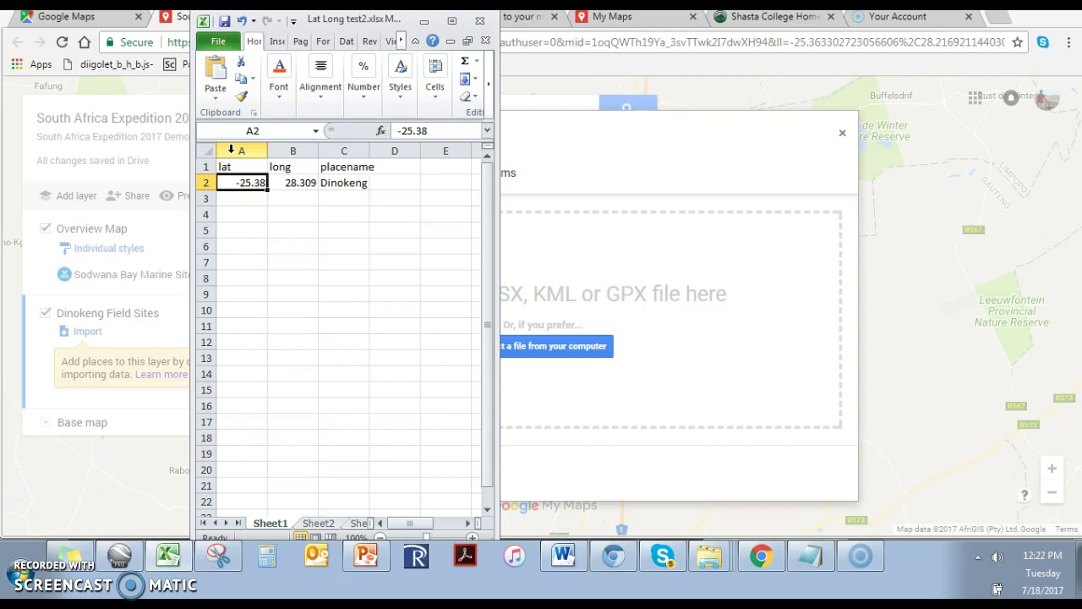
key("Right")
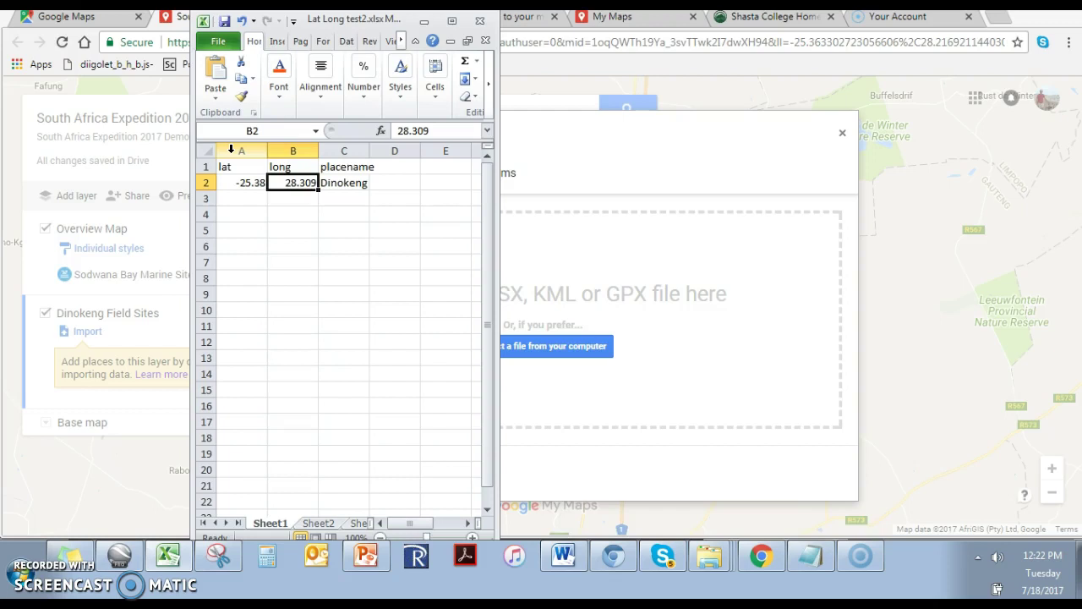
key("Right")
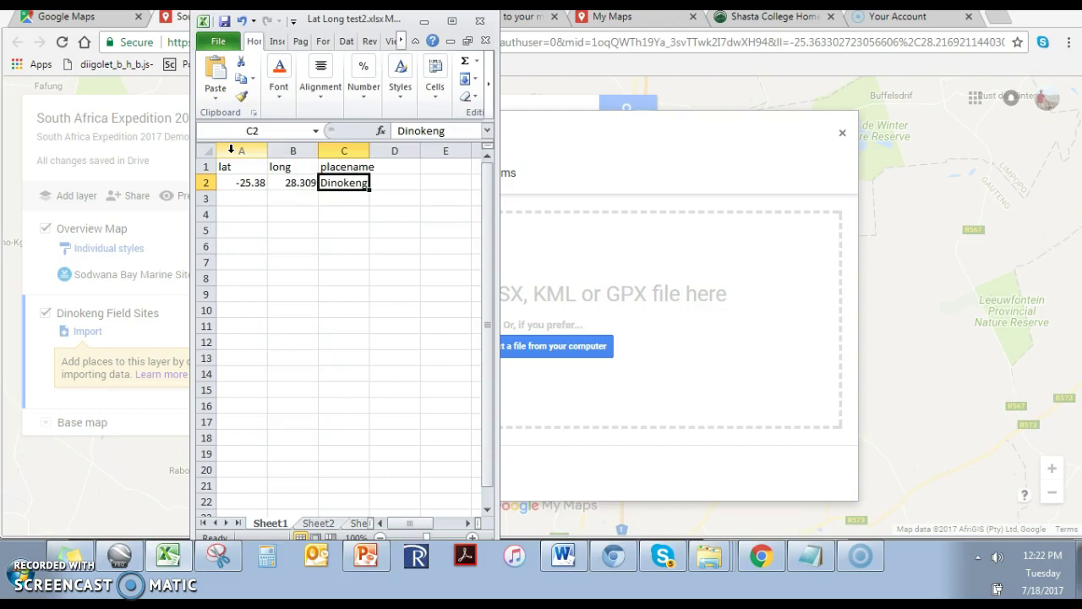
Change the place name in cell C2 to "Dinokeng 1" and save the workbook
left_click(464, 135)
type("1")
left_click(360, 197)
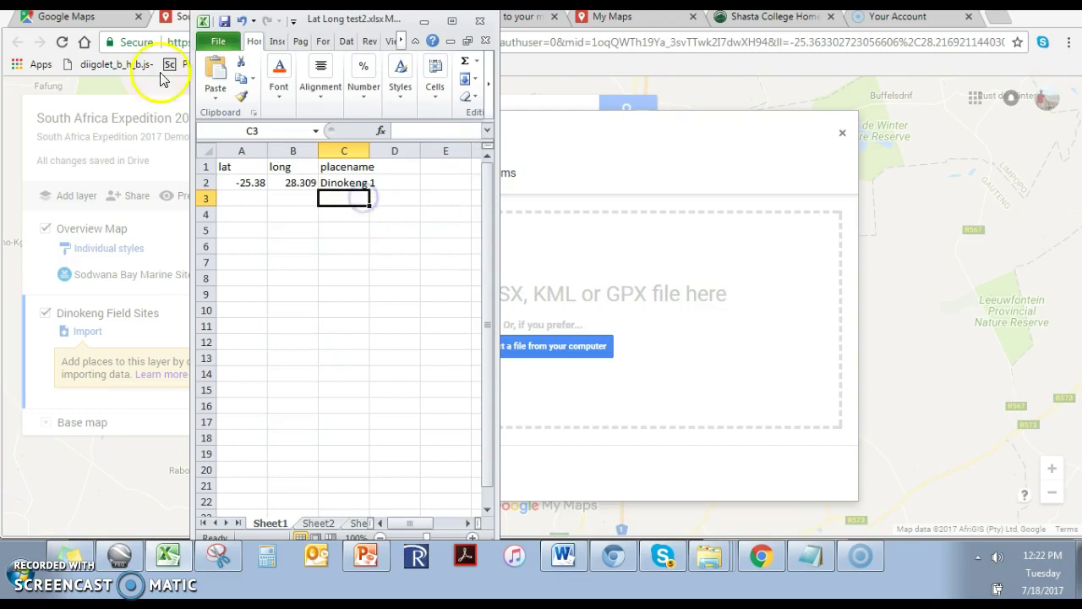
left_click(224, 23)
key("alt+Tab")
key("alt+Tab")
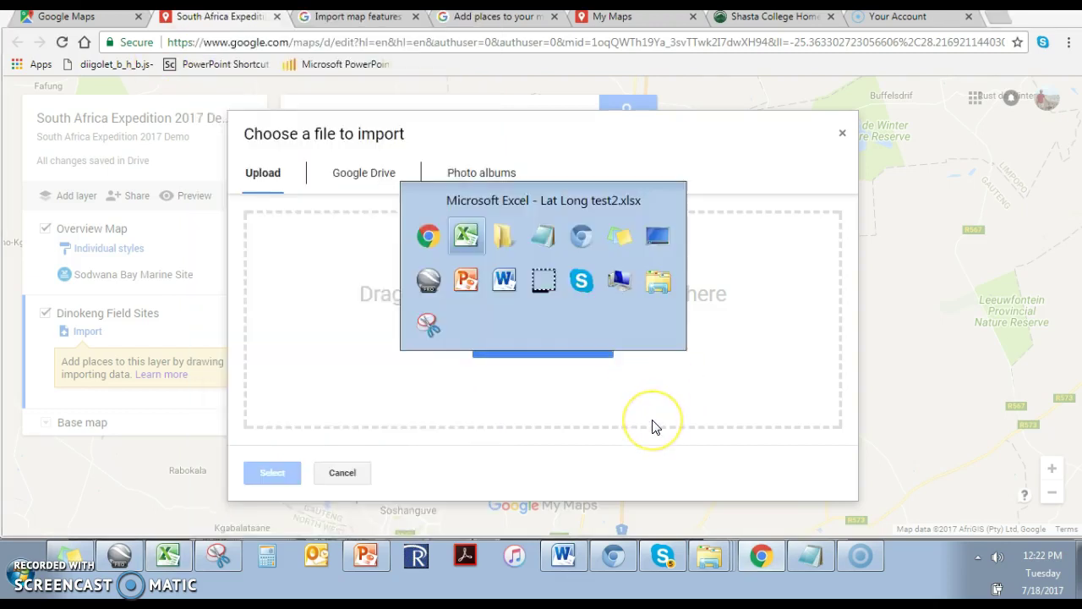
Upload Lat Long test2.xlsx from the Review Questions folder into the layer import and use lat, long and placename as the positioning columns
key("alt+Tab")
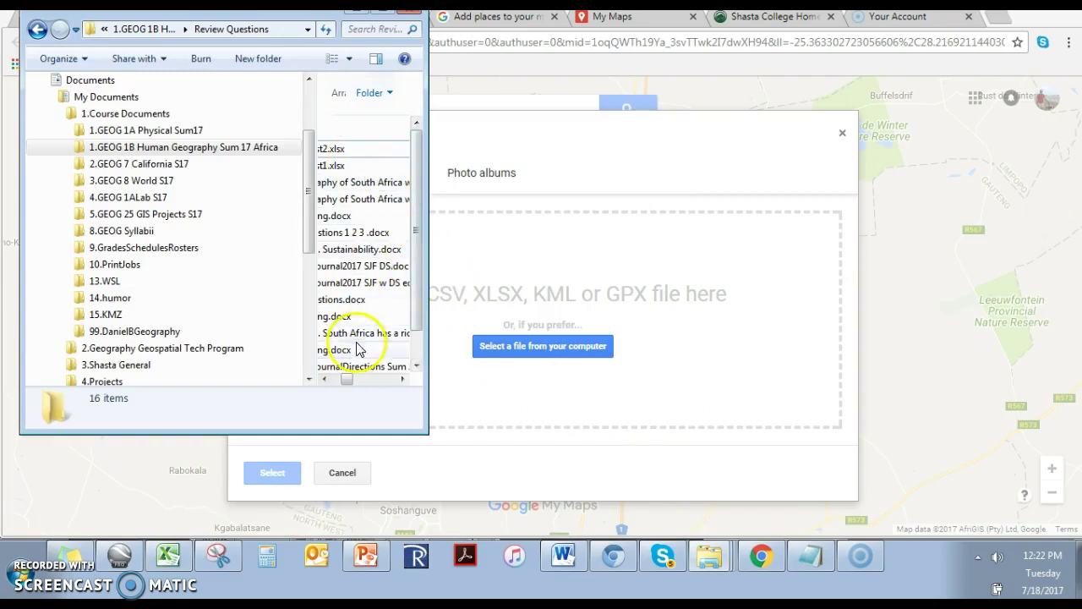
left_click_drag(344, 380, 340, 380)
left_click_drag(377, 148, 538, 352)
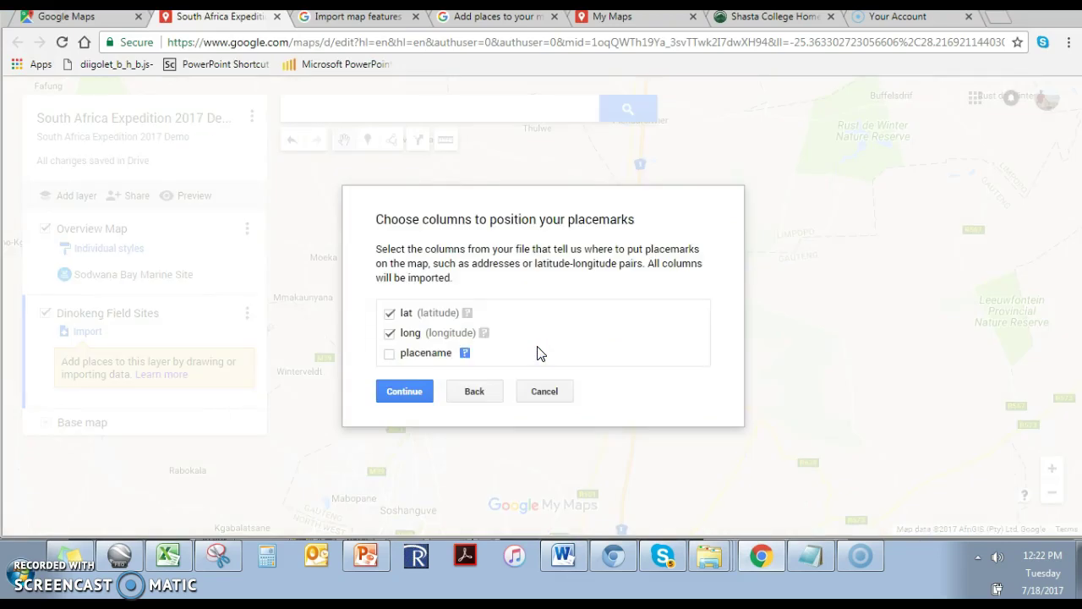
left_click(389, 354)
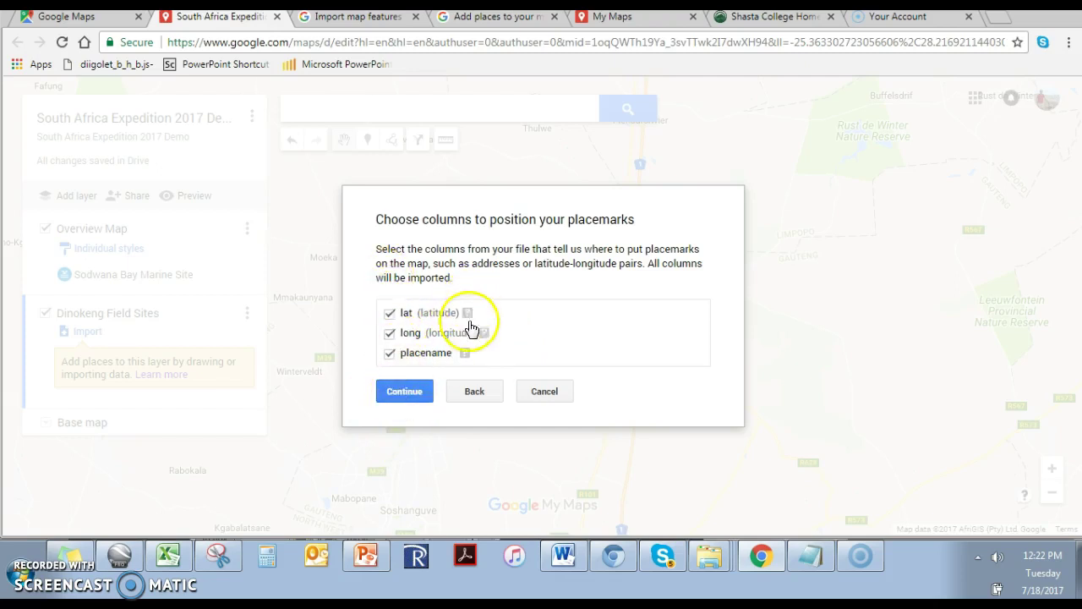
left_click(405, 392)
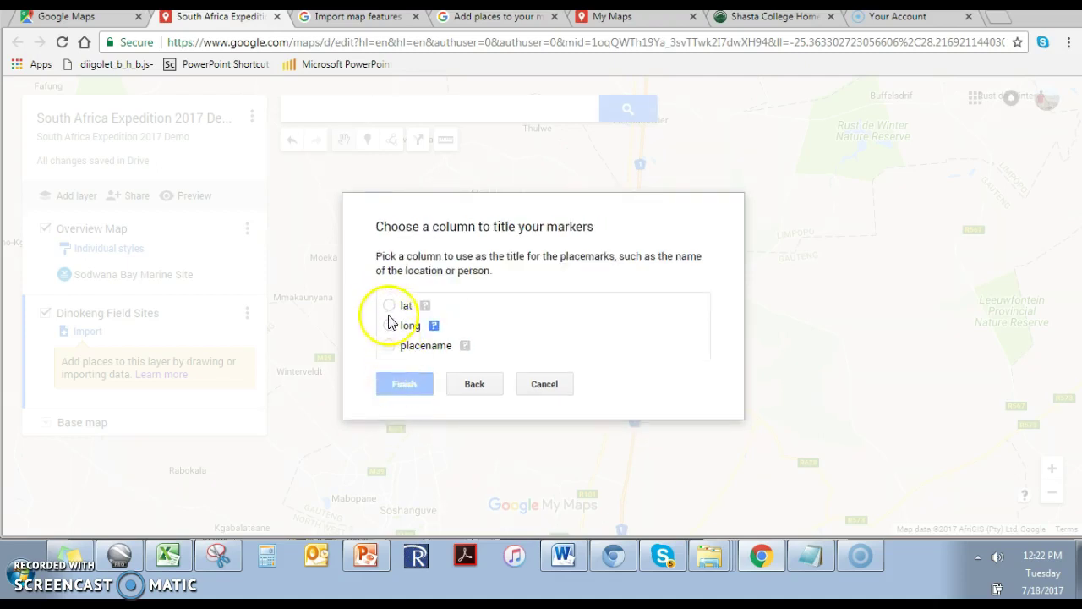
Choose placename as the marker title column, recheck the positioning columns and finish the spreadsheet import
left_click(389, 345)
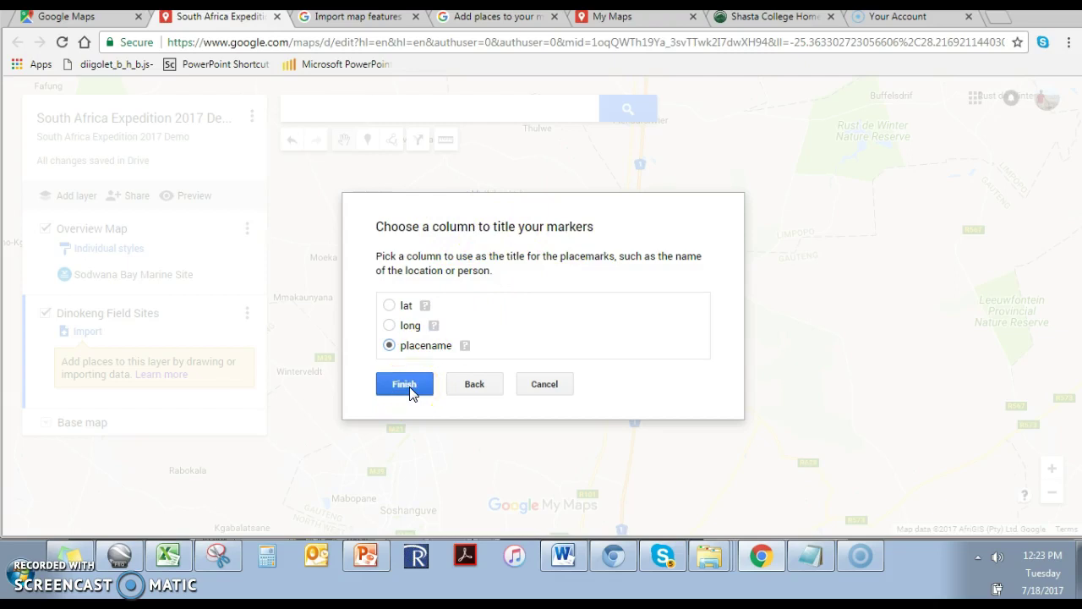
left_click(474, 385)
left_click(391, 355)
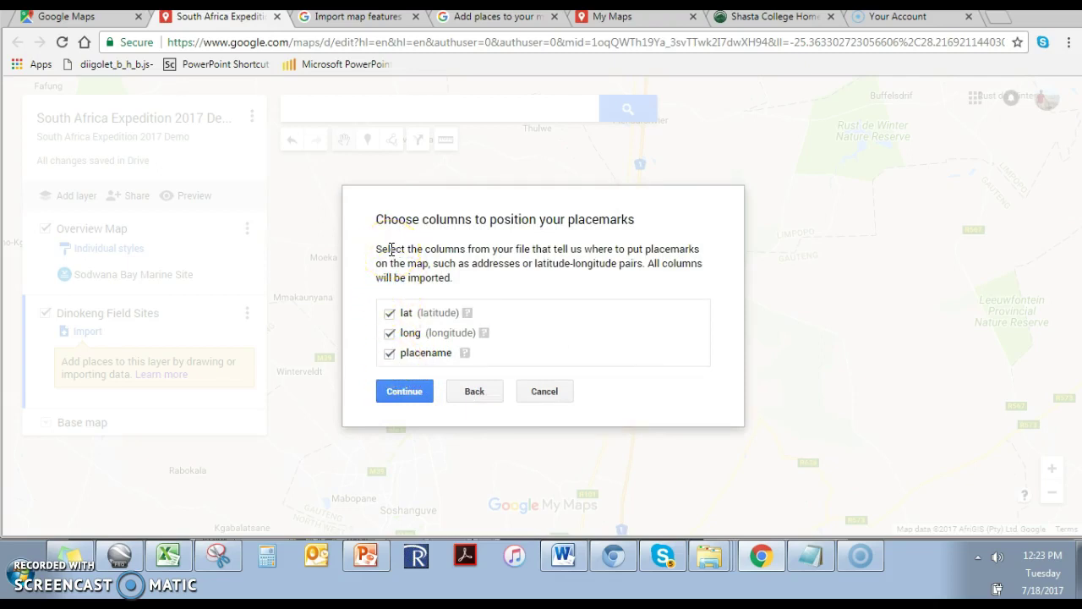
left_click(389, 354)
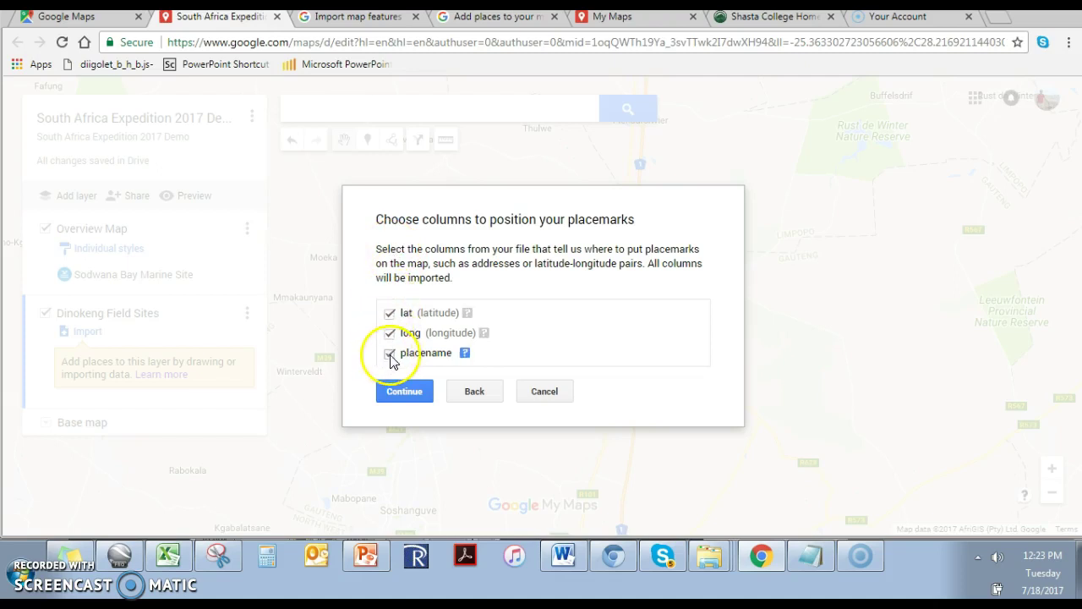
left_click(404, 392)
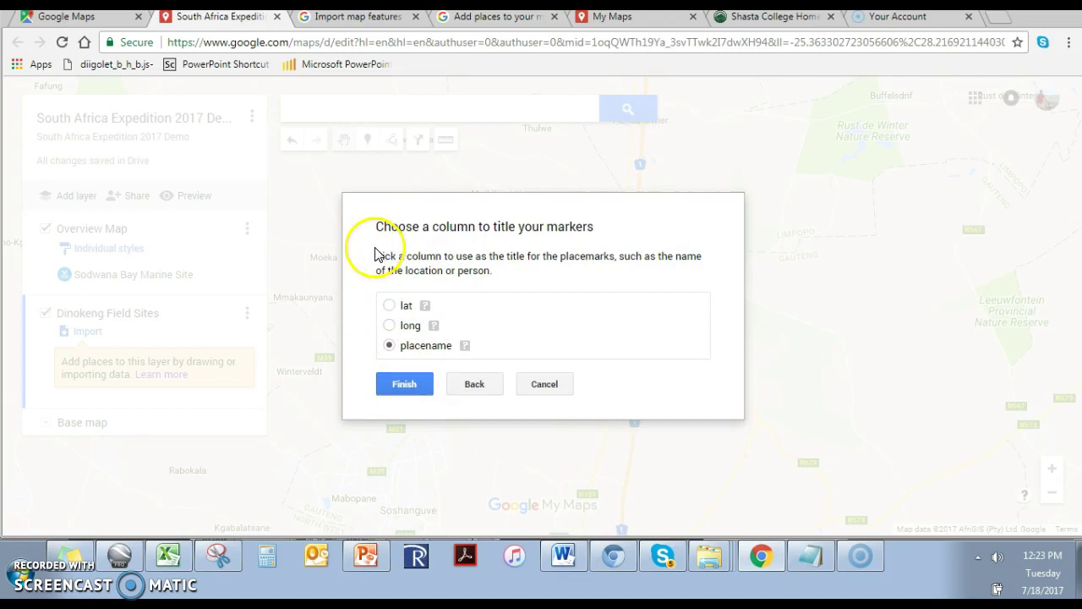
left_click(419, 388)
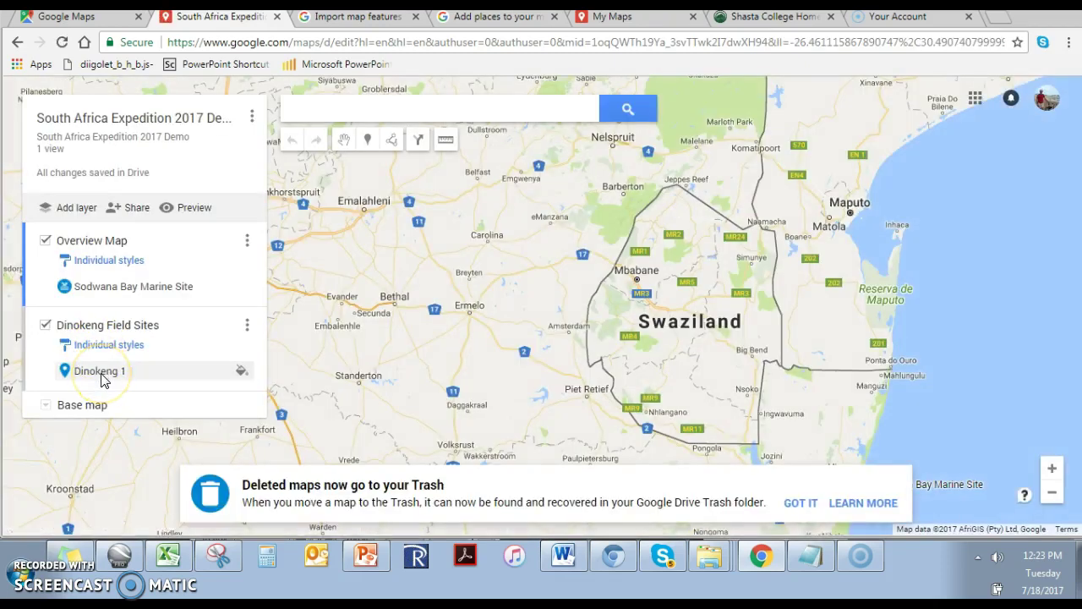
Inspect the details and map location of the imported Dinokeng 1 placemark, closing its info card
left_click(99, 372)
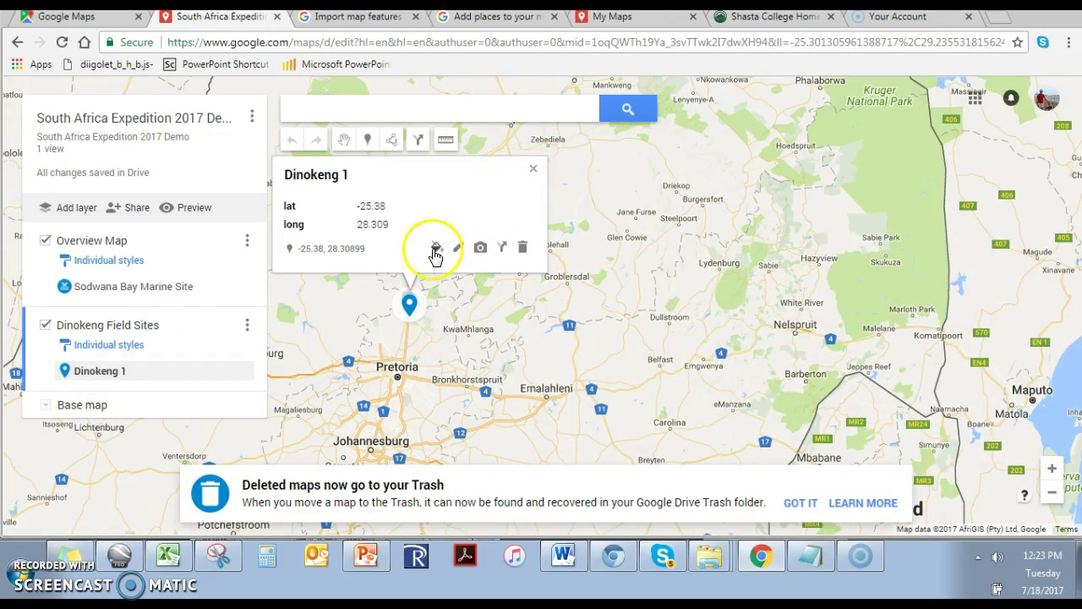
left_click(534, 169)
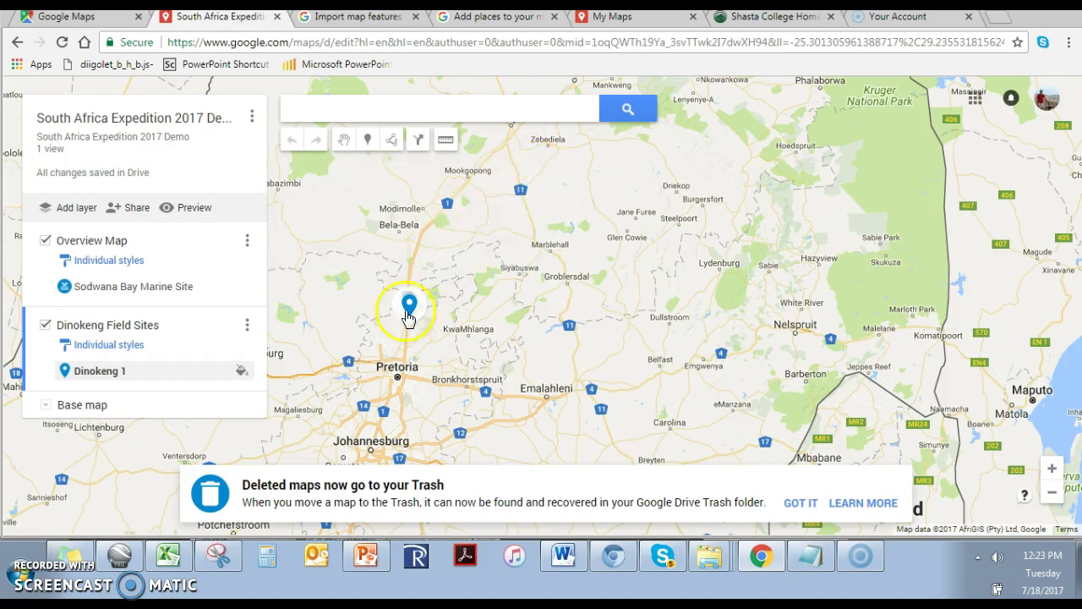
scroll(408, 317, "down", 1)
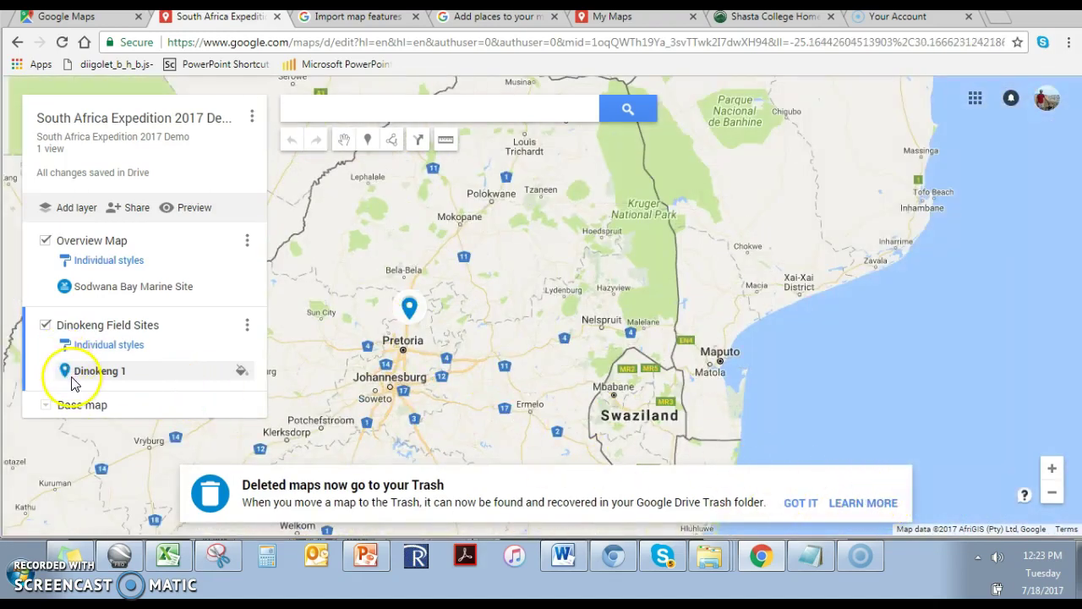
Set the Dinokeng Field Sites layer to label its places by placename
left_click(83, 345)
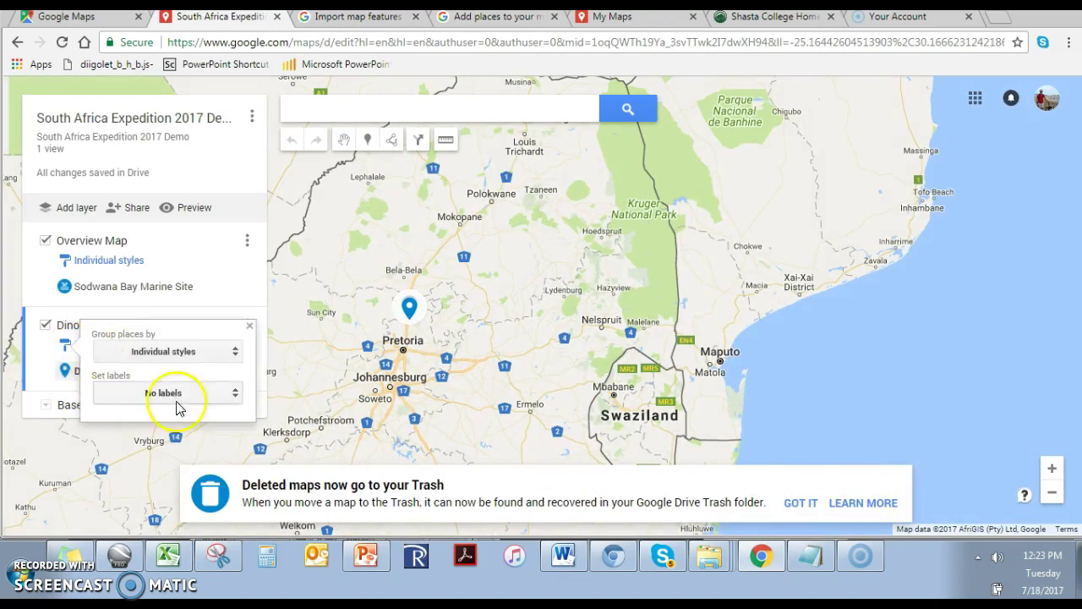
left_click(236, 395)
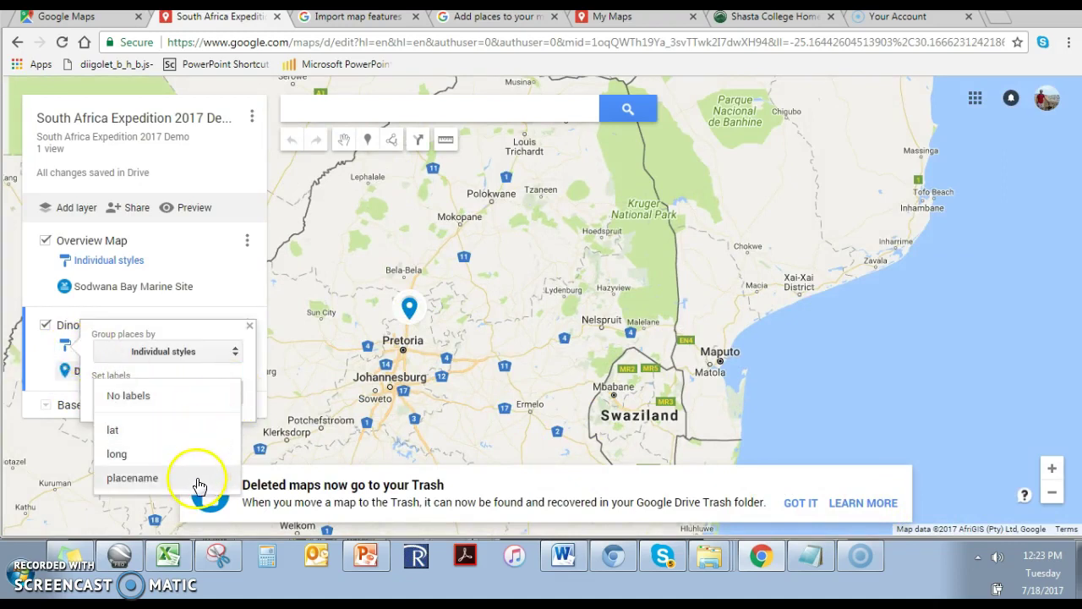
left_click(132, 478)
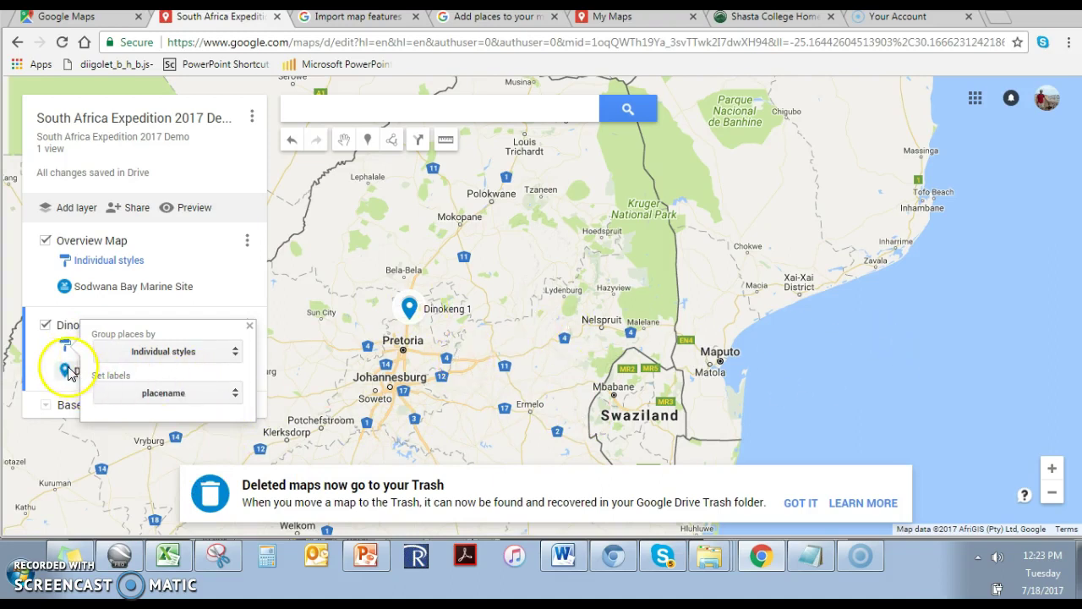
left_click(502, 338)
Capture a rectangular snip of the map around Dinokeng 1 and Dinokeng Game Reserve with the Snipping Tool and minimize the snip window
scroll(501, 344, "down", 1)
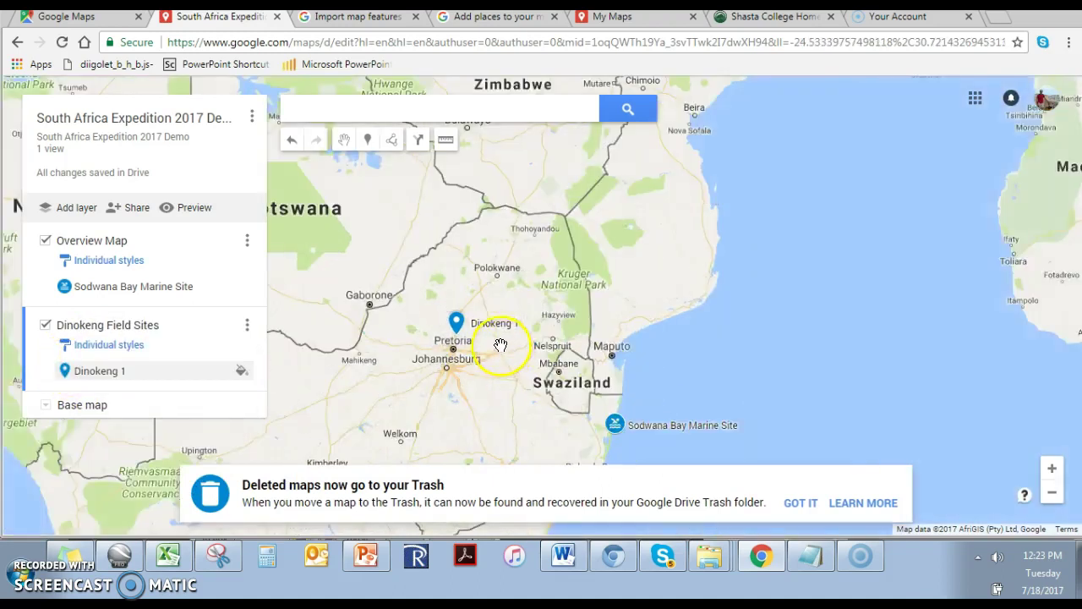
scroll(500, 344, "up", 3)
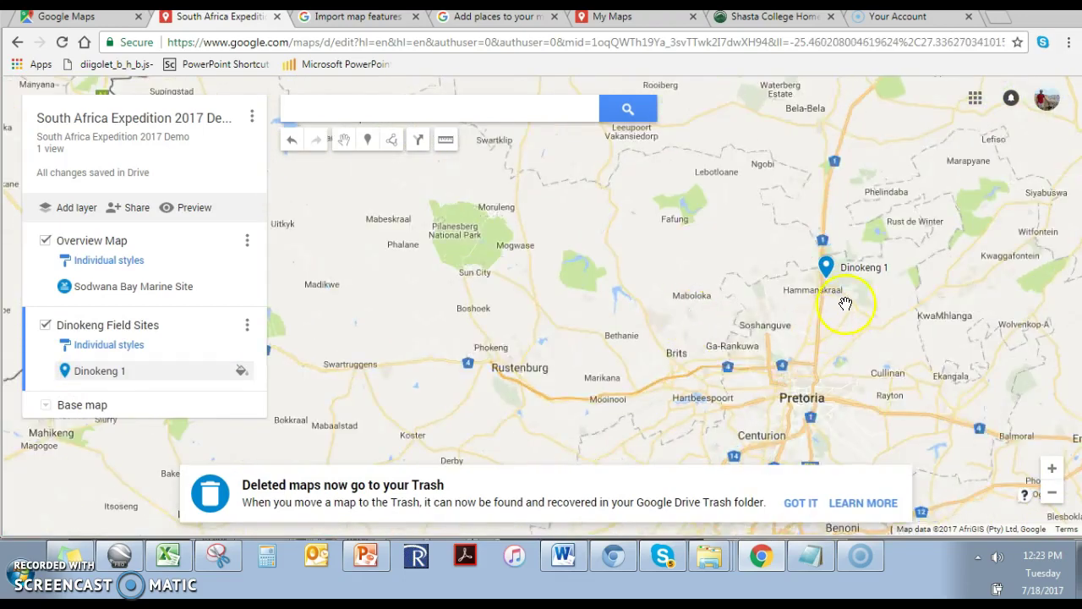
left_click_drag(846, 303, 683, 302)
scroll(761, 273, "up", 1)
mouse_move(761, 273)
left_mouse_down()
mouse_move(641, 310)
mouse_move(536, 269)
mouse_move(604, 330)
mouse_move(669, 336)
mouse_move(582, 339)
left_mouse_up()
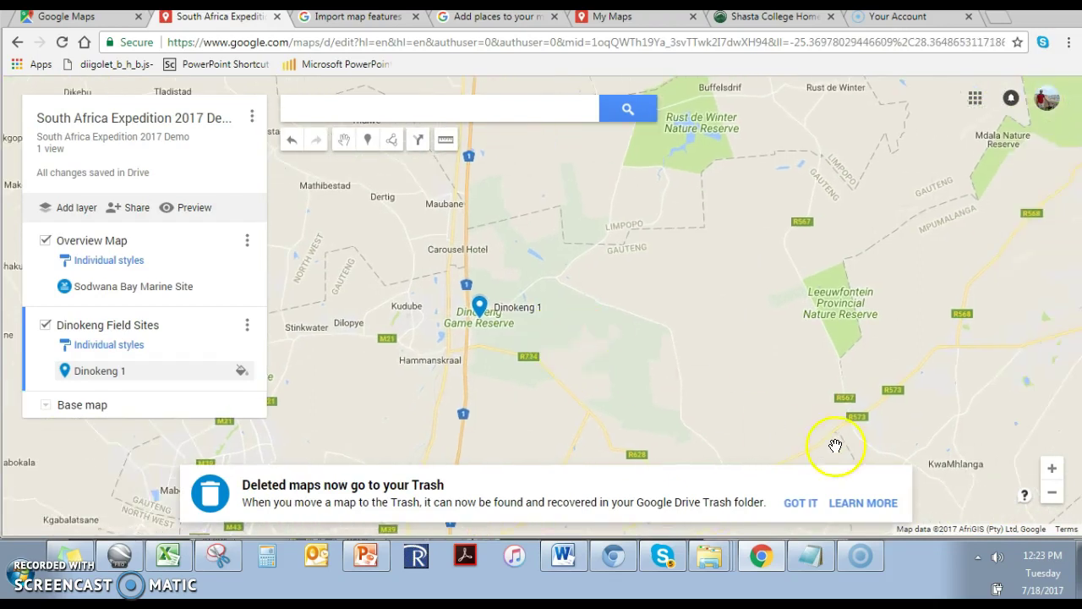
left_click(715, 352)
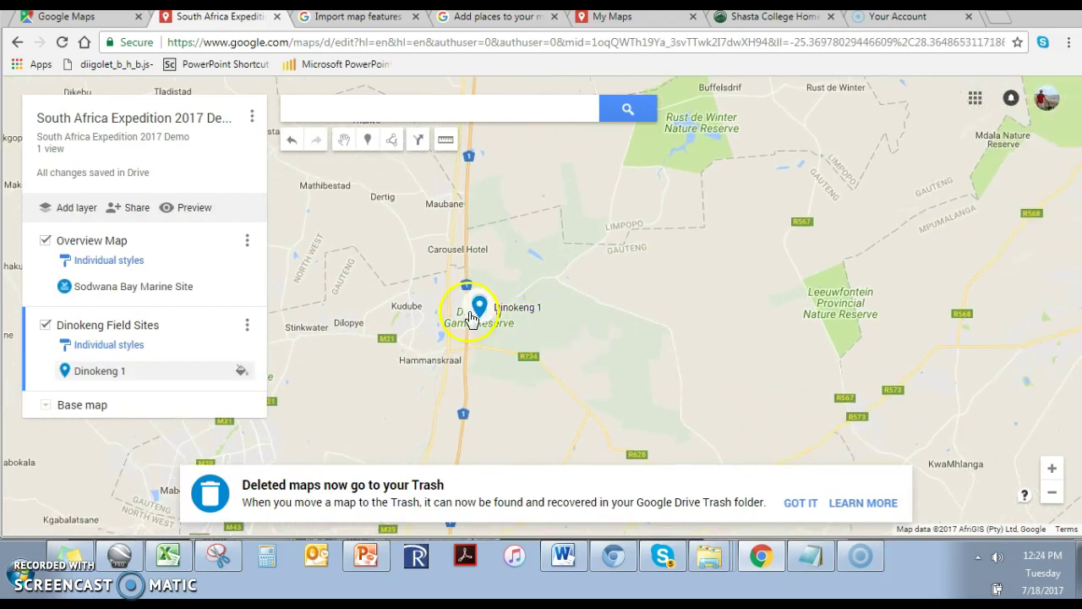
scroll(468, 332, "up", 1)
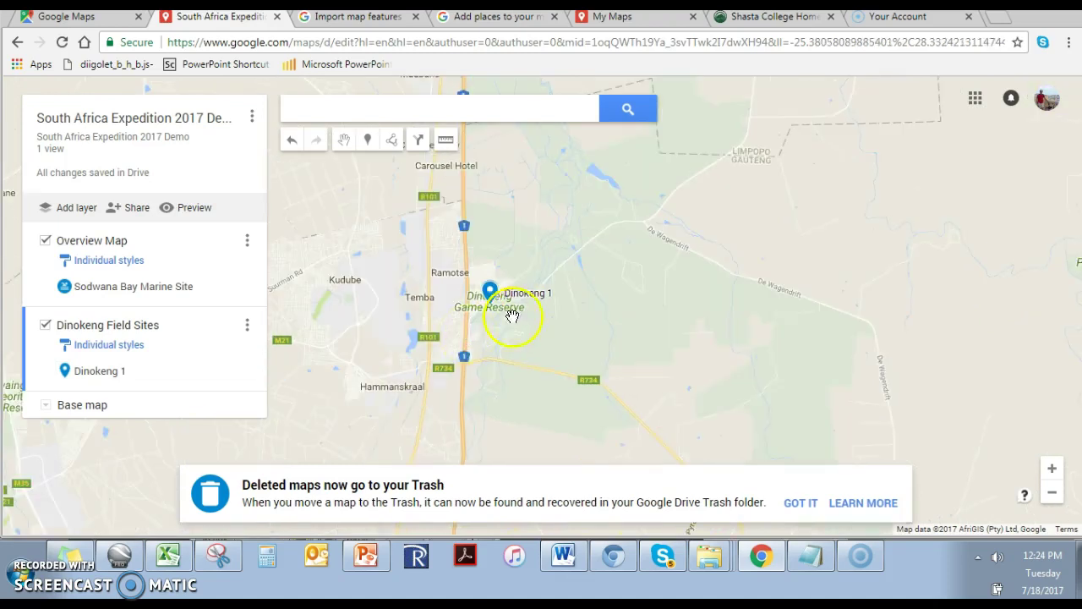
mouse_move(614, 393)
left_mouse_down()
mouse_move(551, 369)
mouse_move(561, 372)
left_mouse_up()
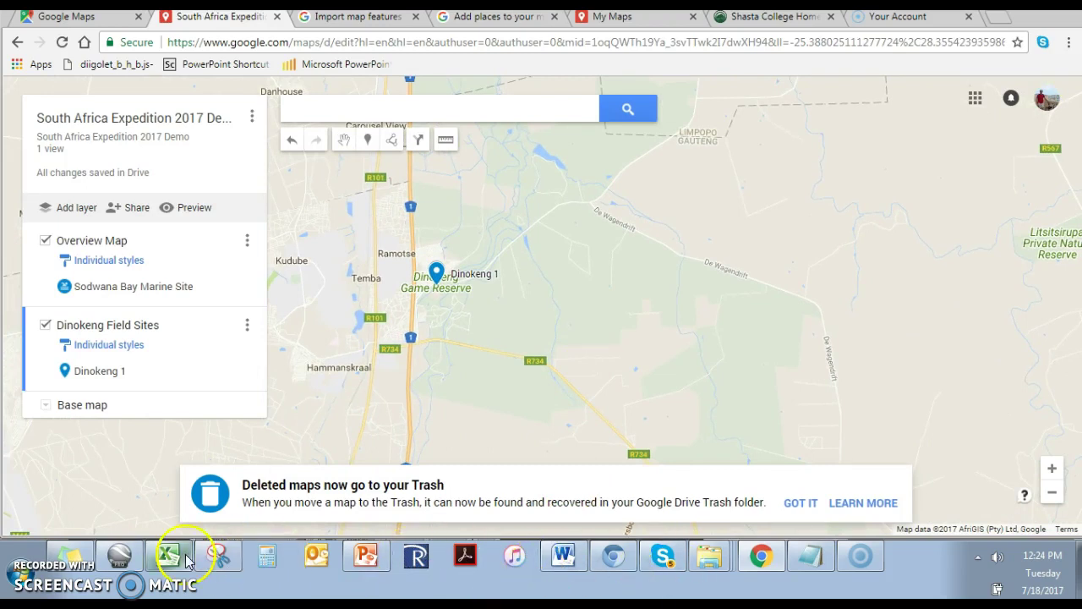
left_click(217, 556)
left_click(372, 48)
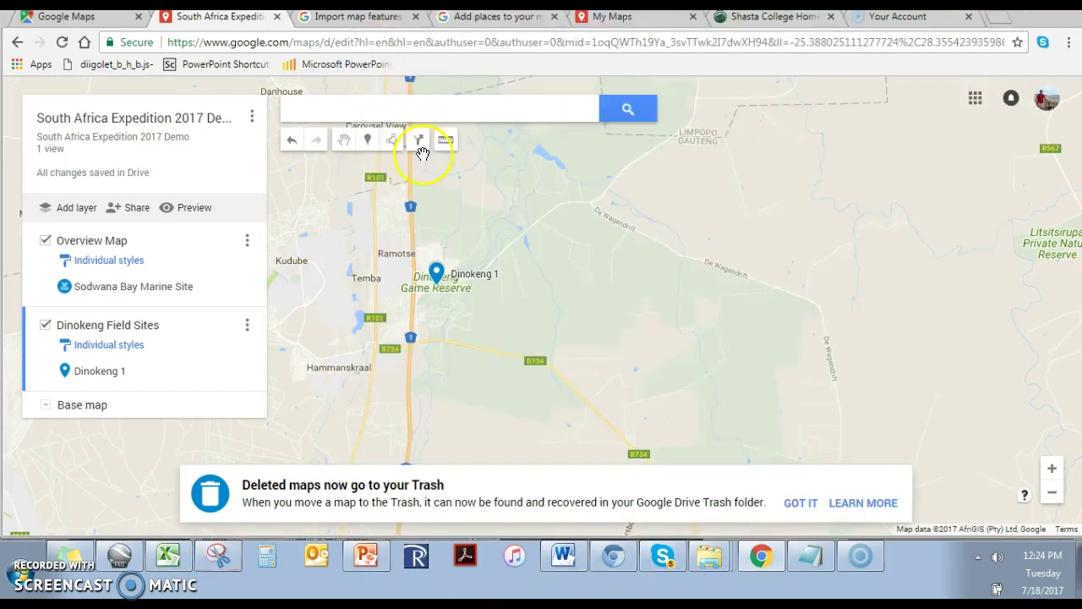
left_click_drag(353, 163, 766, 443)
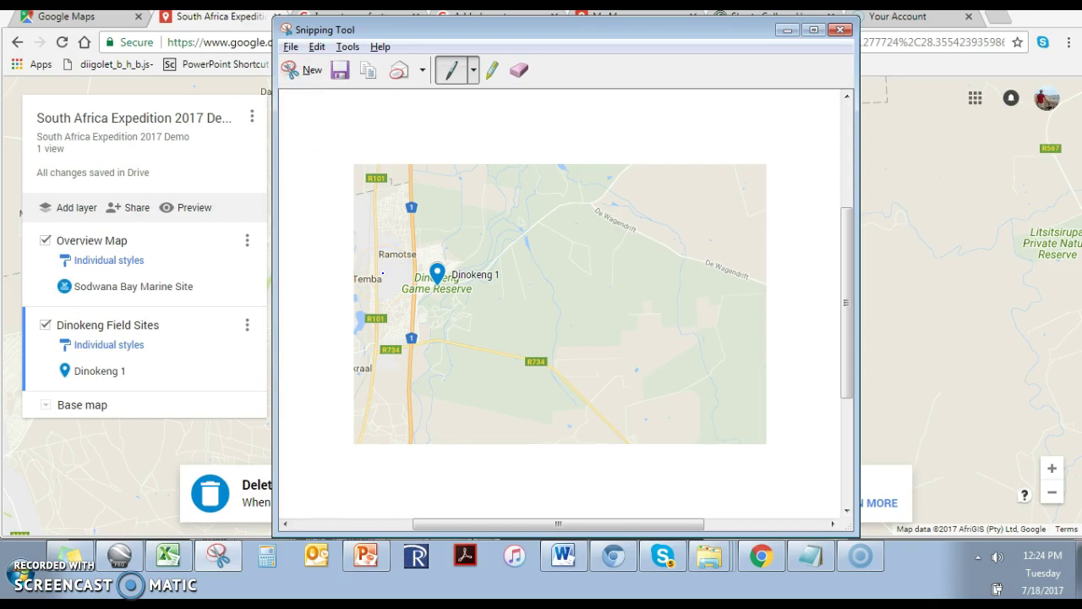
left_click(787, 31)
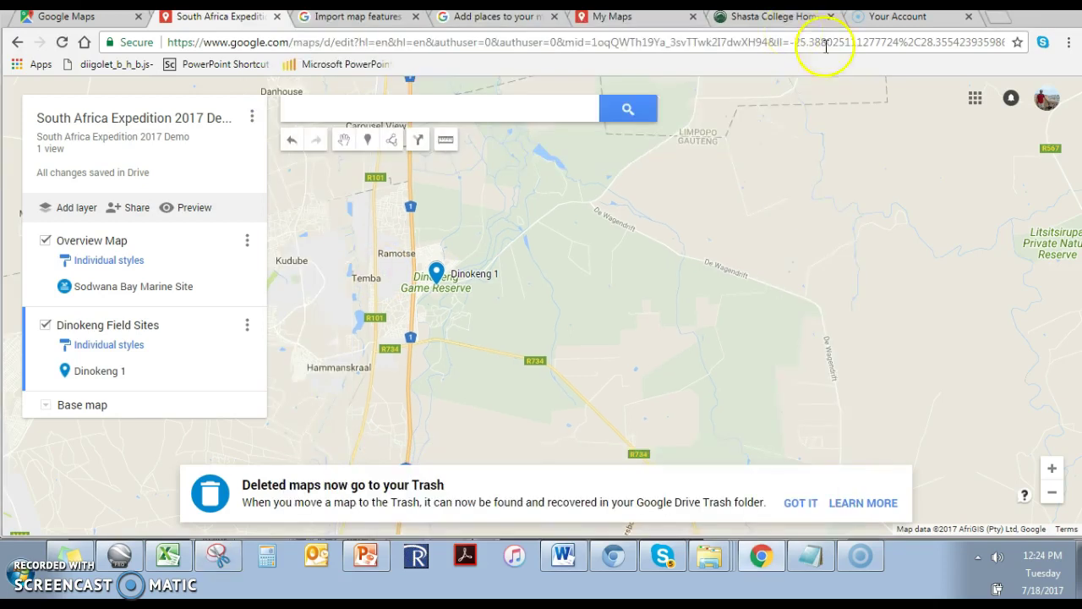
Add a new map layer and import the beach photo from the MiscLastMonth photo album into it
left_click(76, 211)
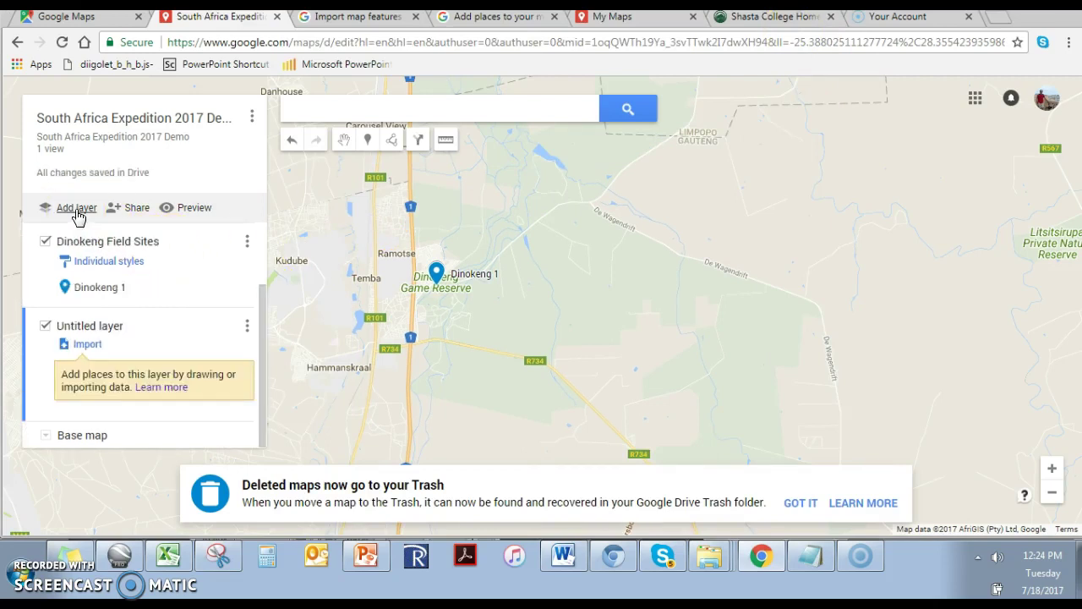
left_click(93, 272)
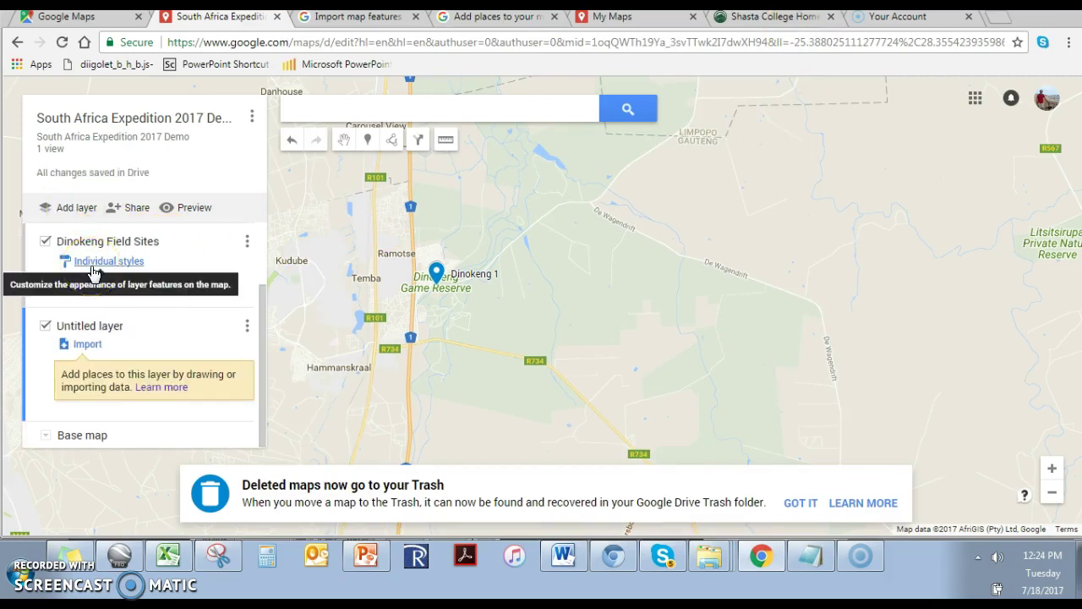
left_click(86, 344)
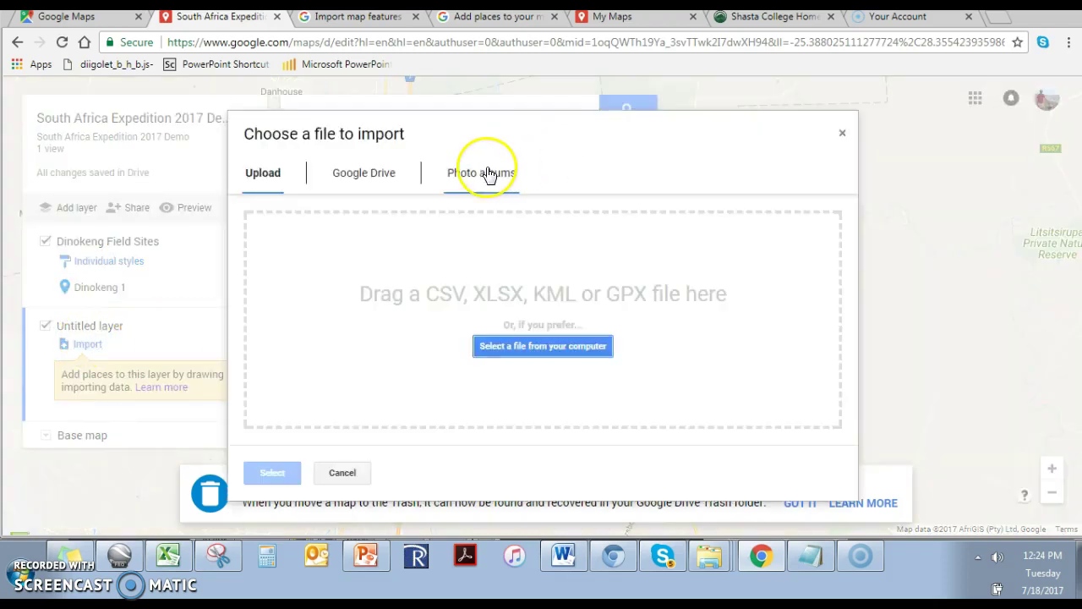
left_click(488, 173)
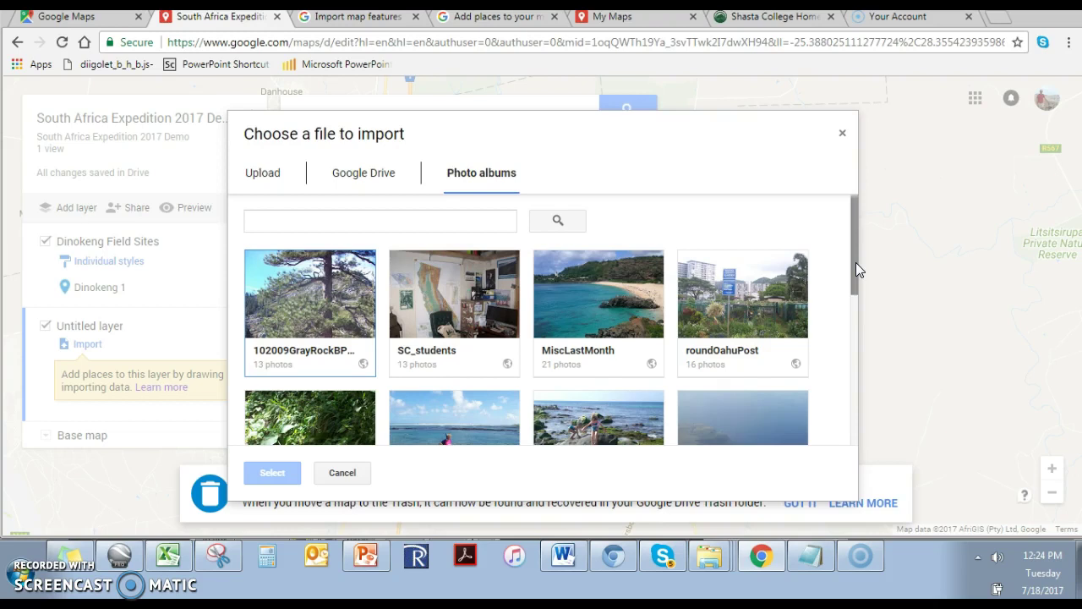
mouse_move(856, 262)
left_mouse_down()
mouse_move(860, 351)
mouse_move(870, 261)
left_mouse_up()
left_click(647, 280)
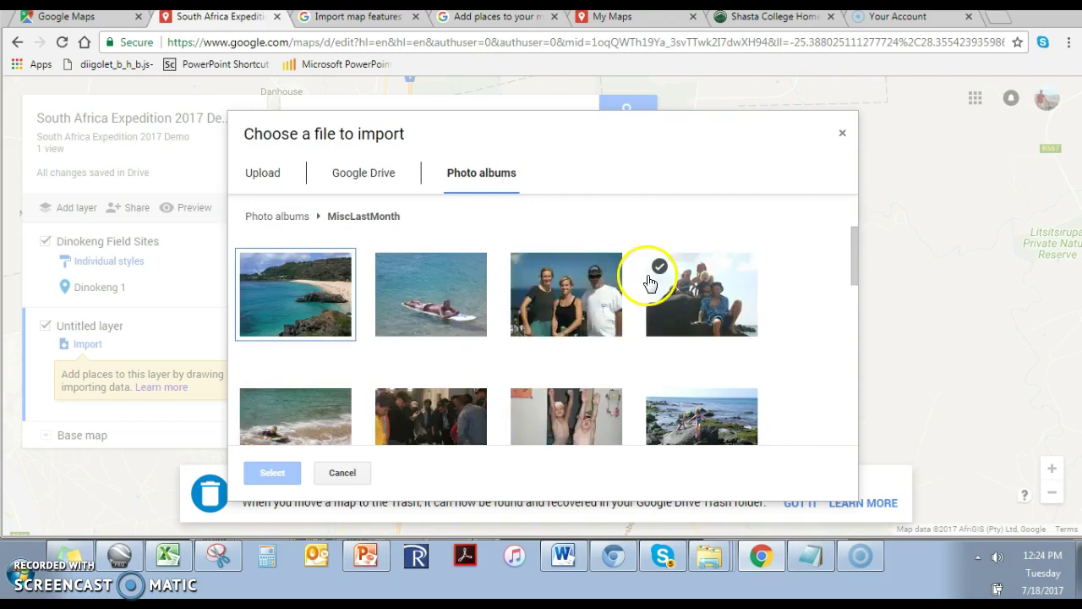
left_click(252, 328)
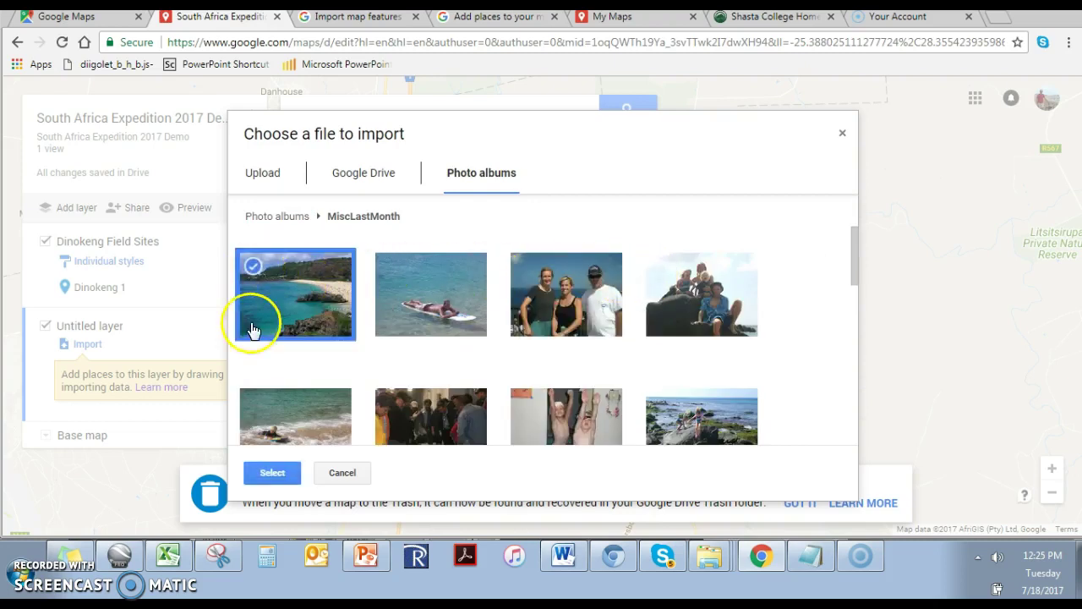
left_click(272, 473)
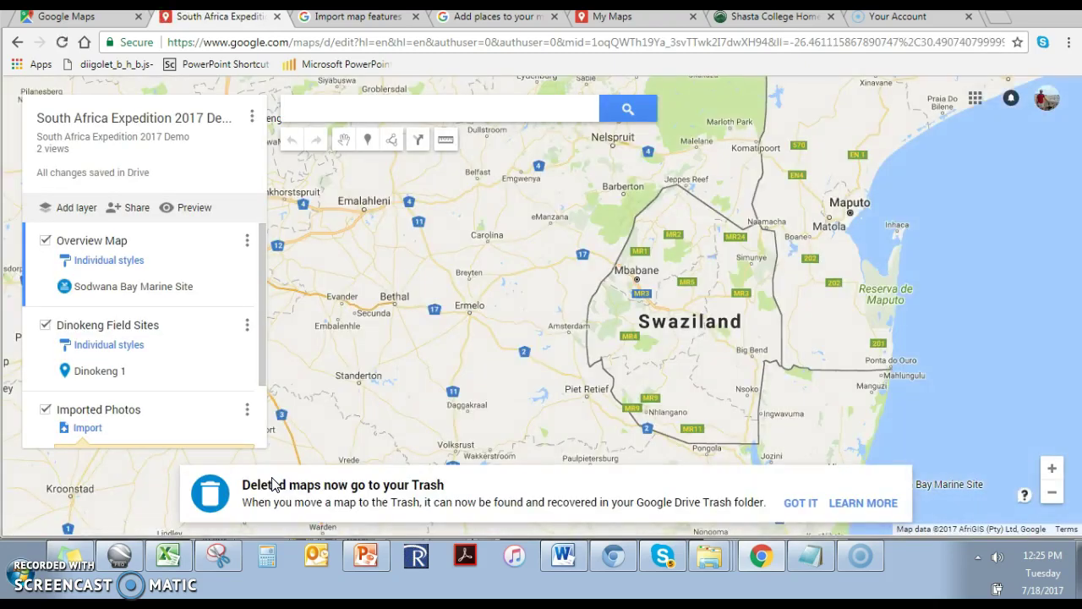
Rename the Imported Photos layer to "Hawaii"
left_click_drag(265, 358, 271, 411)
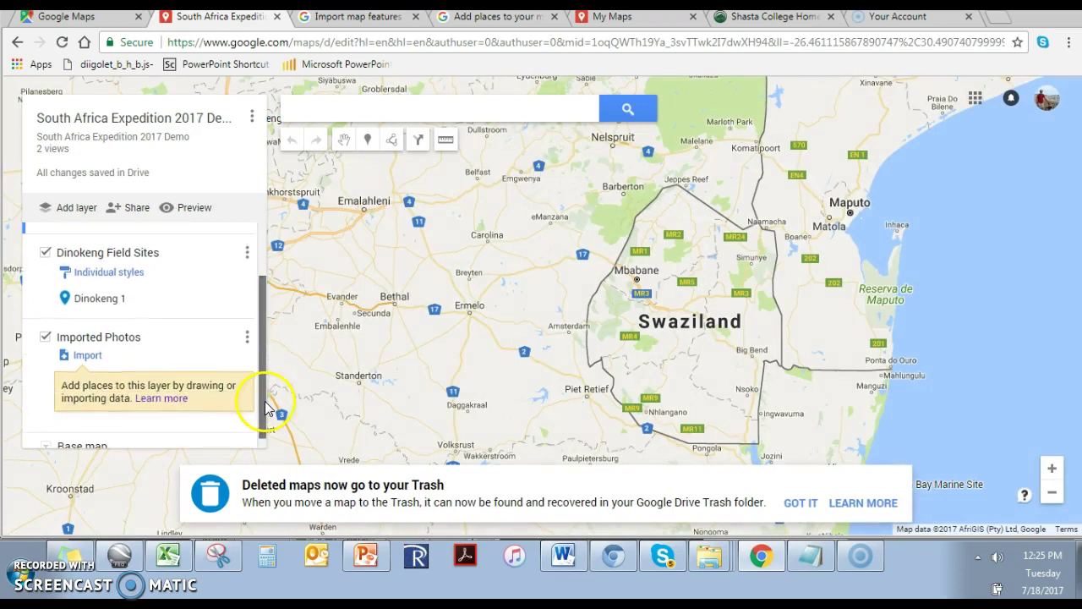
left_click(99, 338)
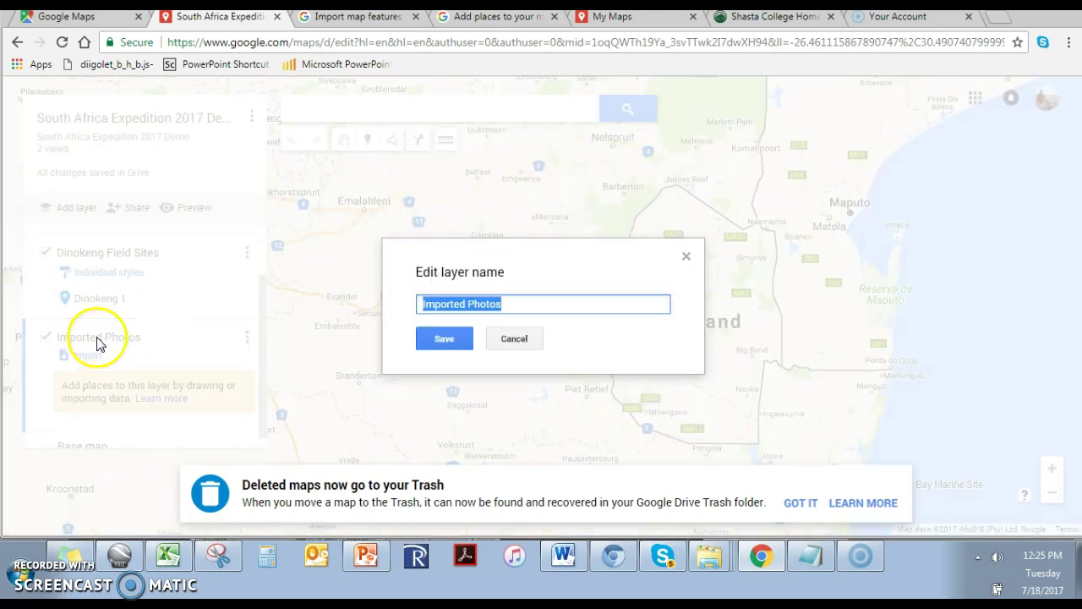
type("Ha")
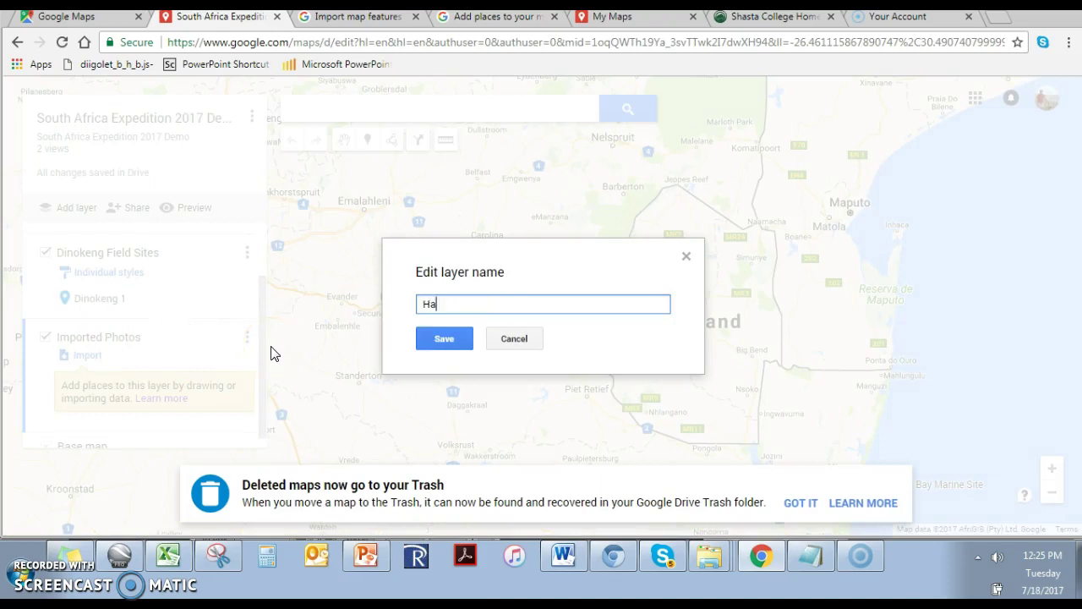
left_click(449, 338)
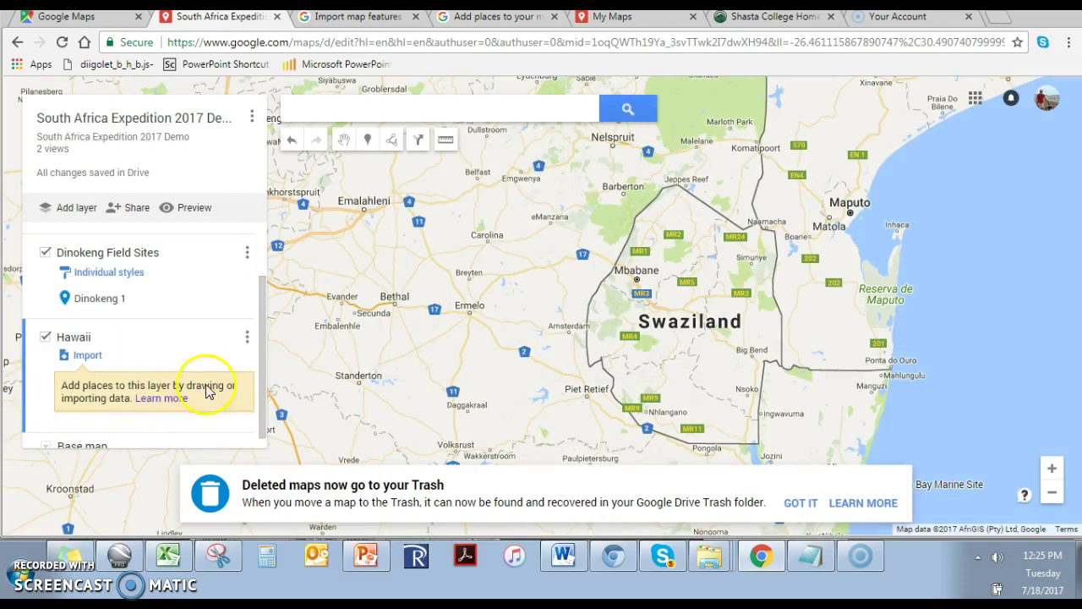
left_click(82, 340)
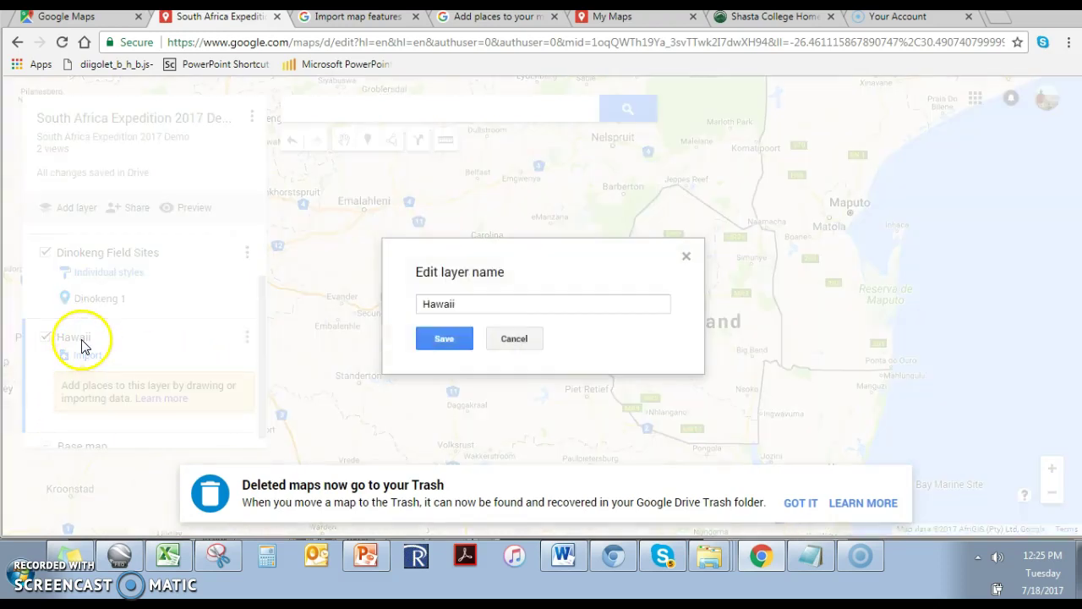
left_click(429, 338)
scroll(257, 345, "down", 1)
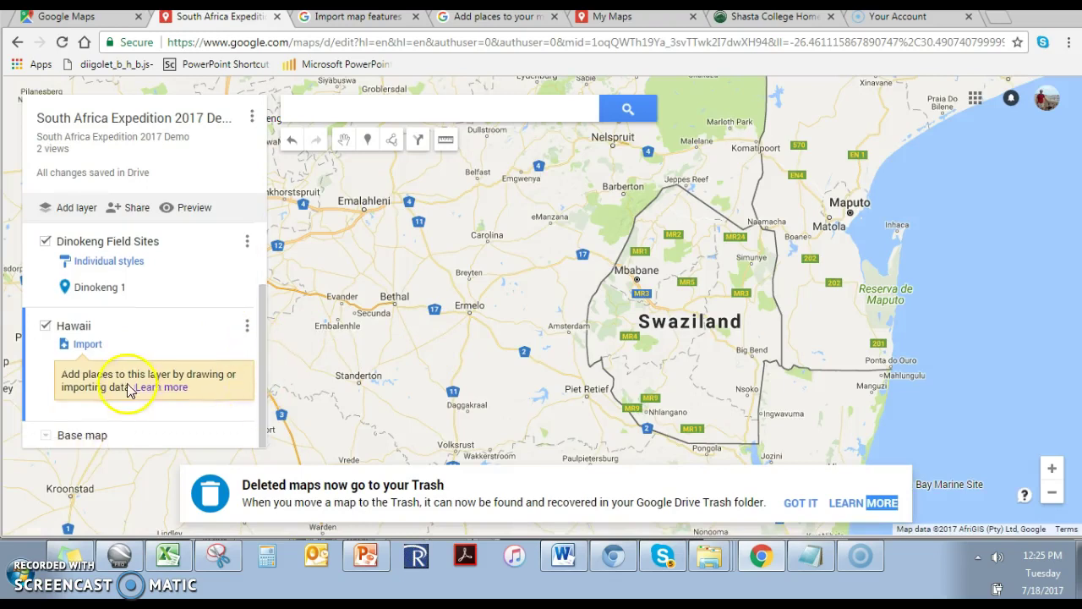
left_click(246, 328)
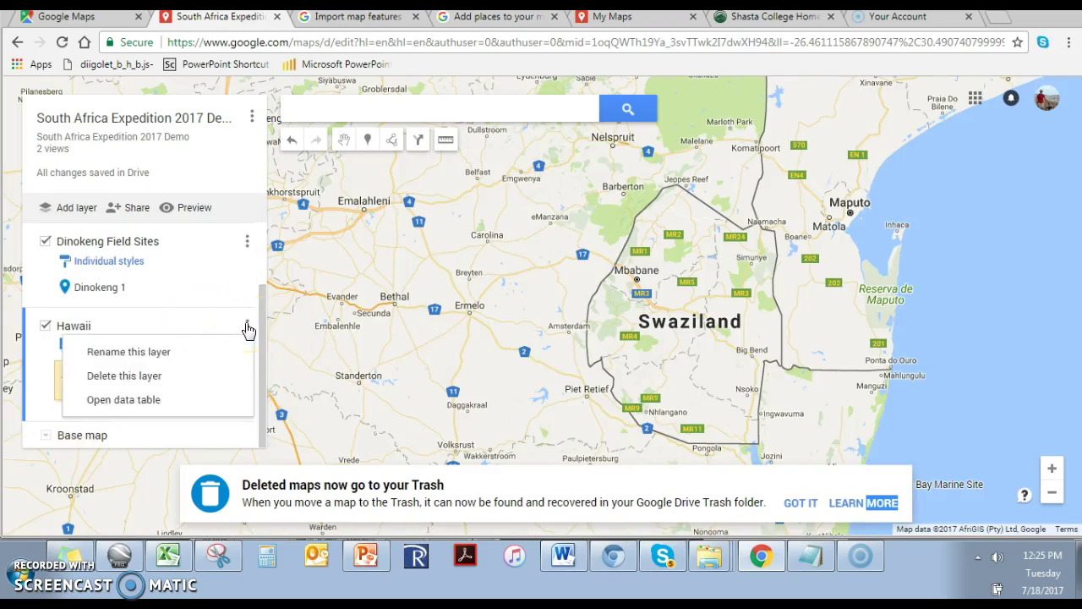
left_click(90, 323)
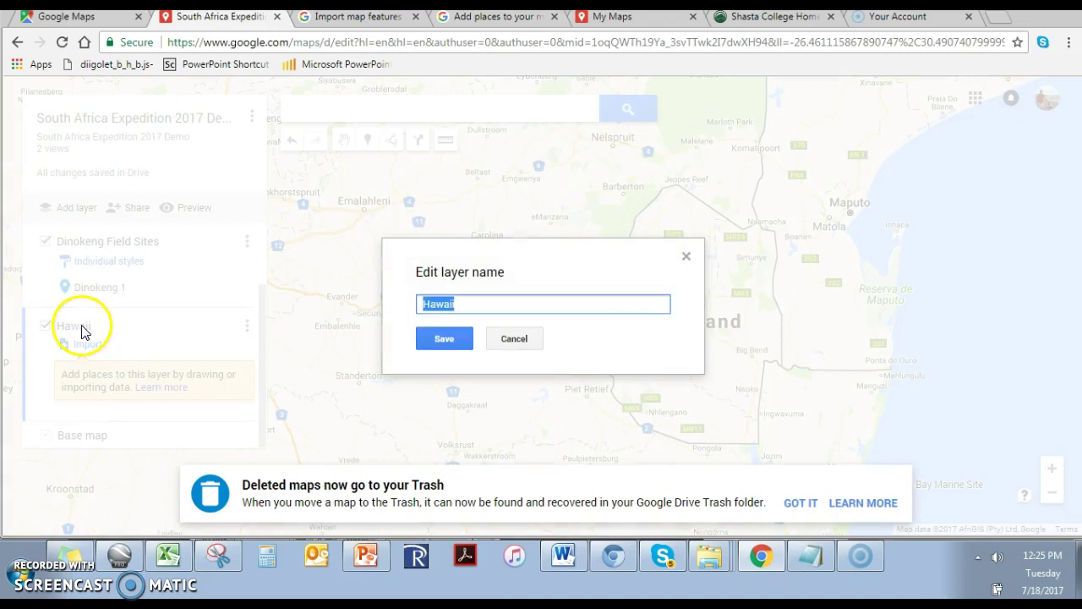
key("Escape")
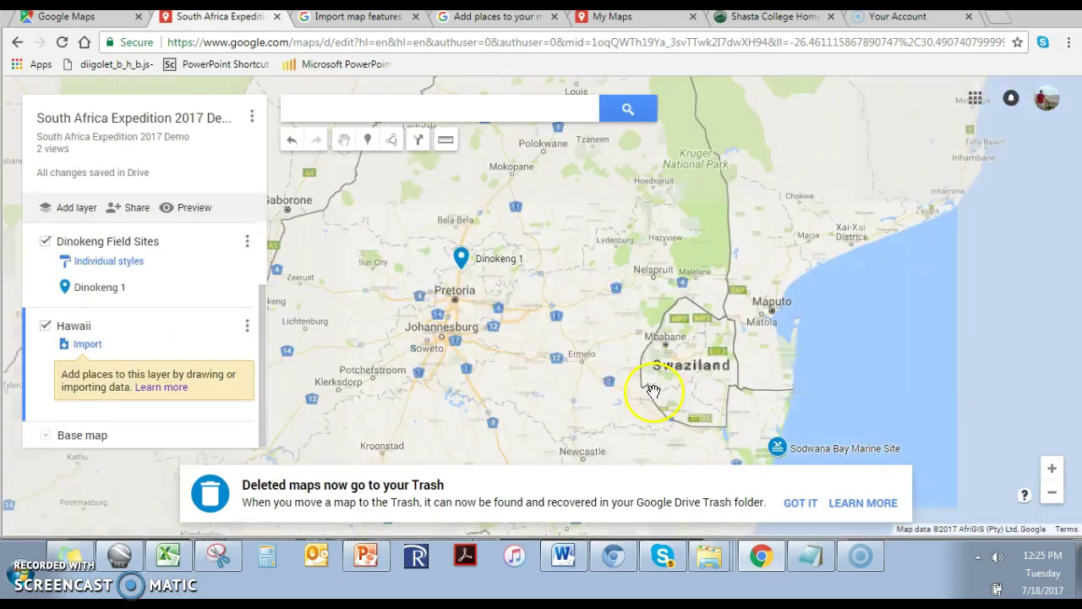
Search the map for "hawaii", close the place details and examine the western coast of O'ahu
left_click(427, 105)
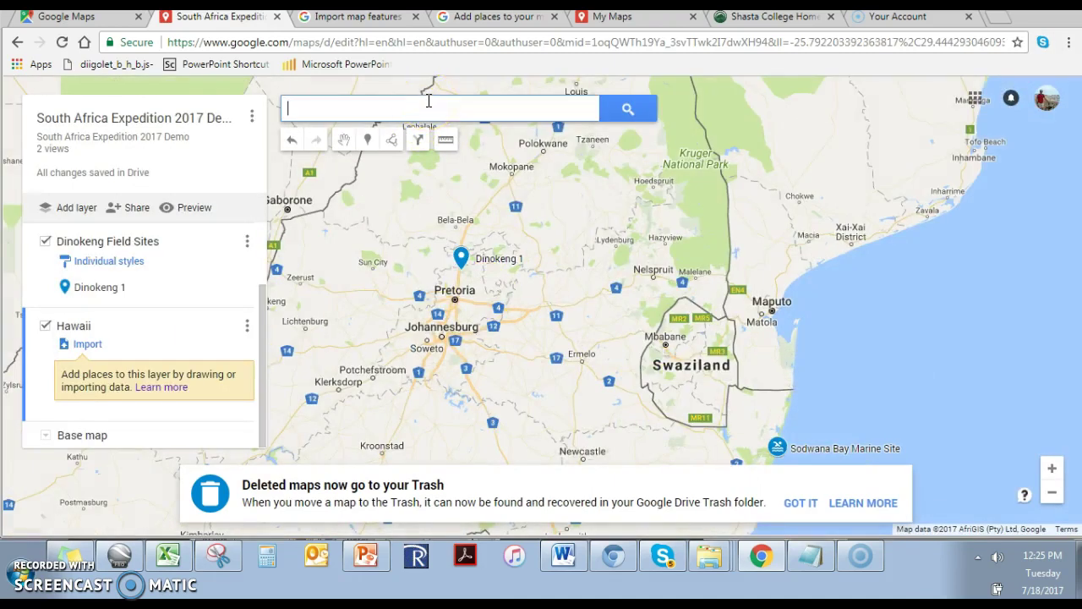
type("hawaii")
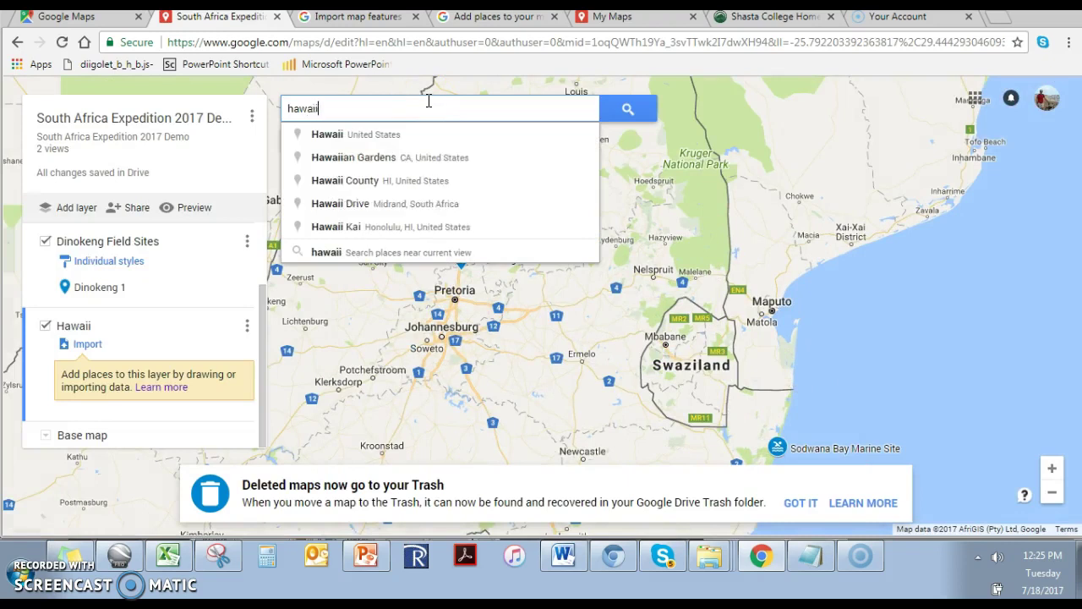
key("Return")
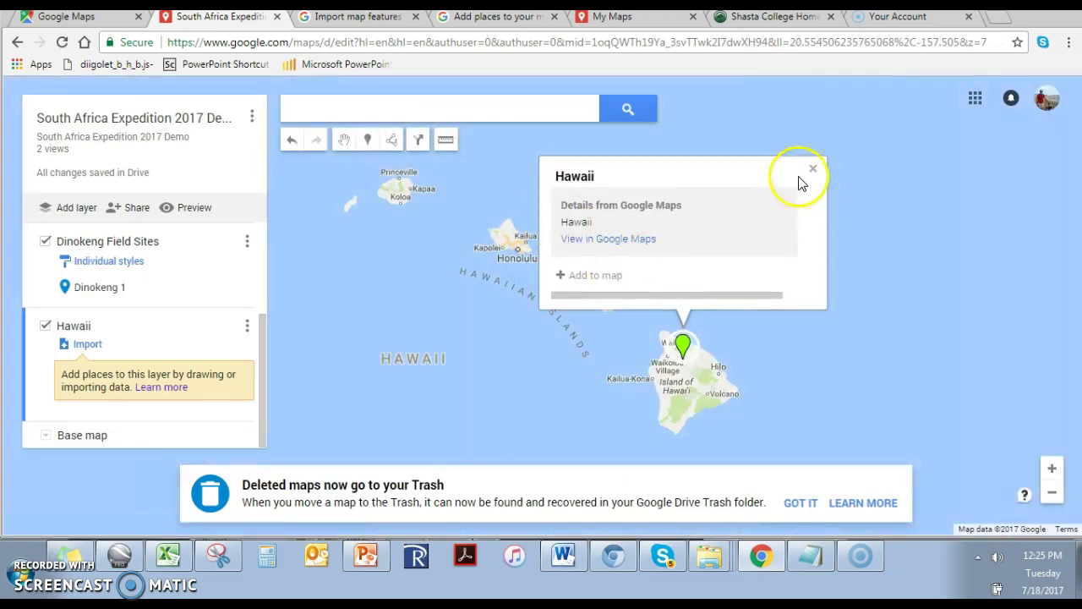
left_click(812, 158)
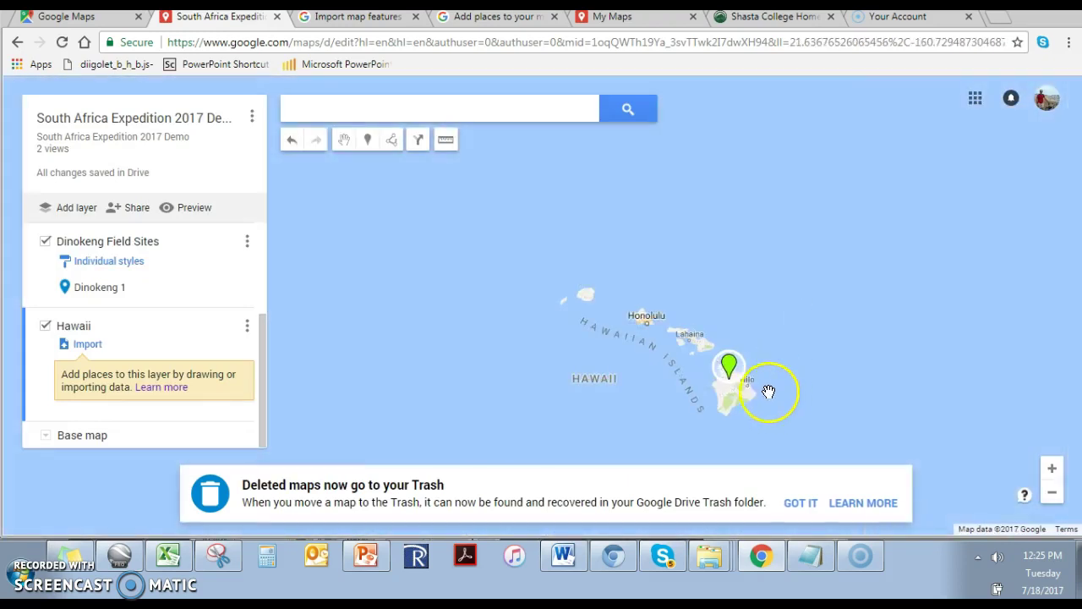
scroll(550, 319, "up", 4)
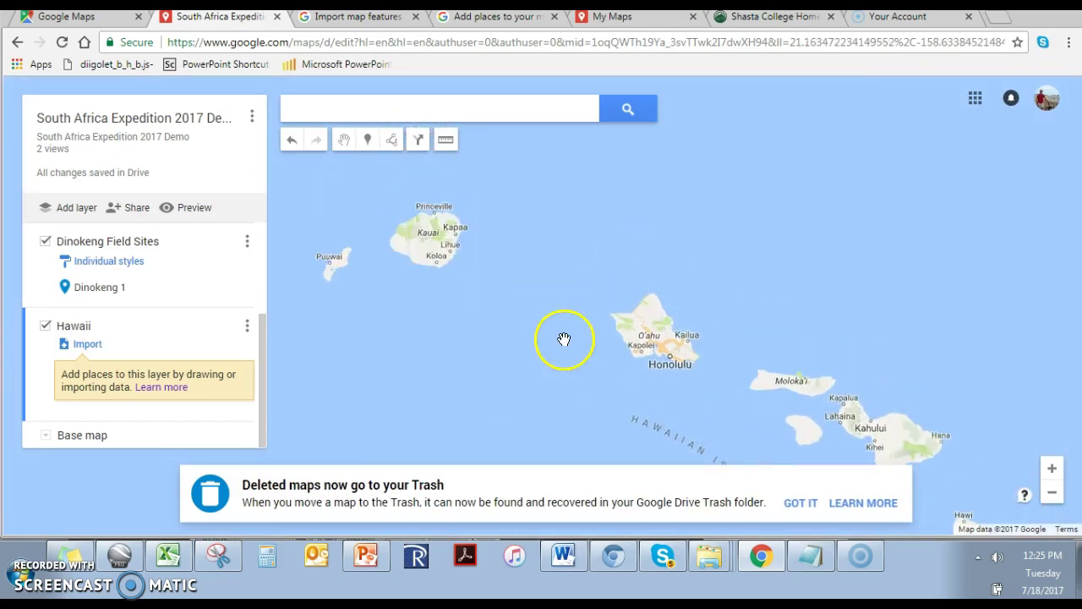
scroll(615, 319, "up", 3)
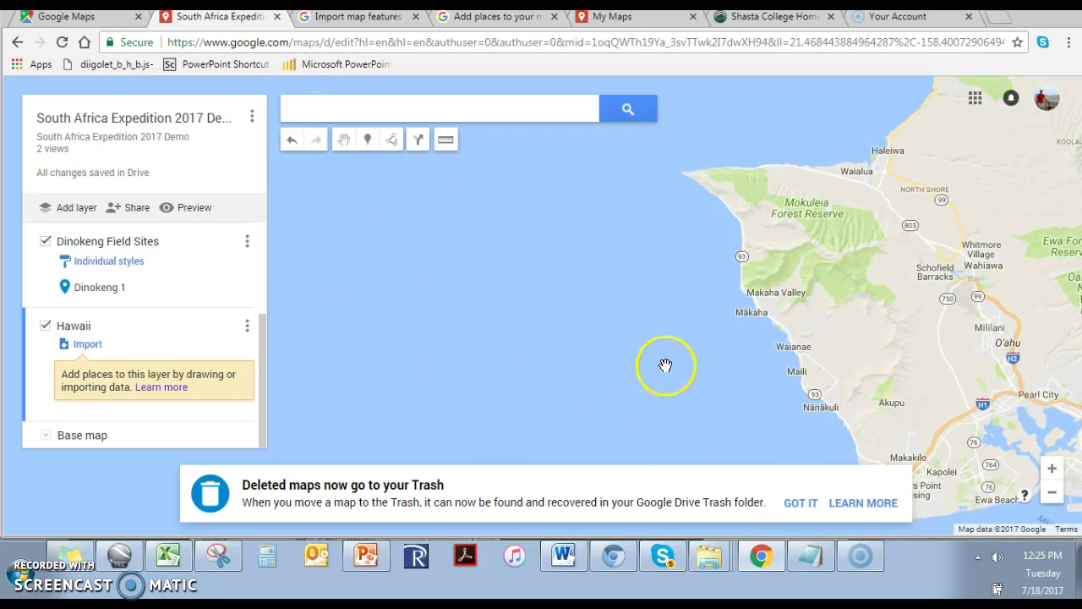
left_click_drag(664, 364, 543, 276)
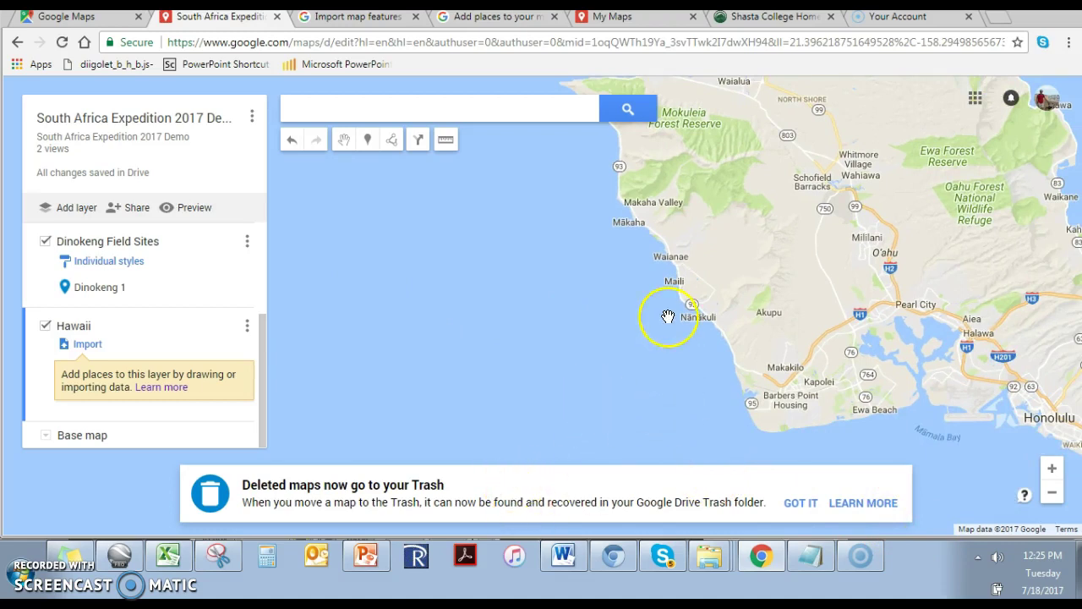
left_click_drag(652, 233, 683, 314)
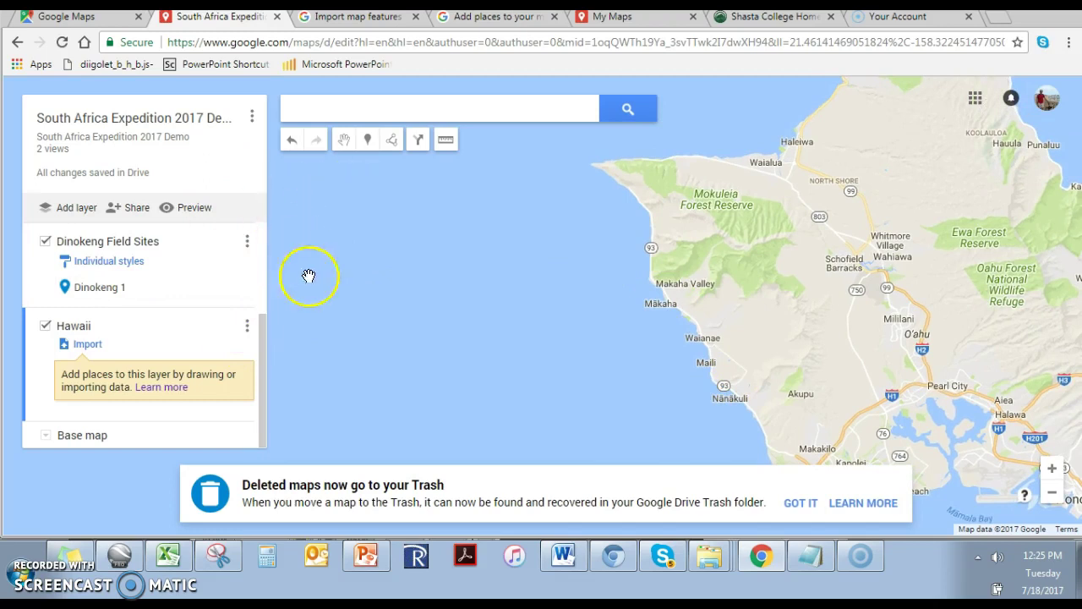
Browse the Google Drive folders Photos2016, Family Redding, BorneoProject and Students for a file to import into the Hawaii layer
left_click(84, 347)
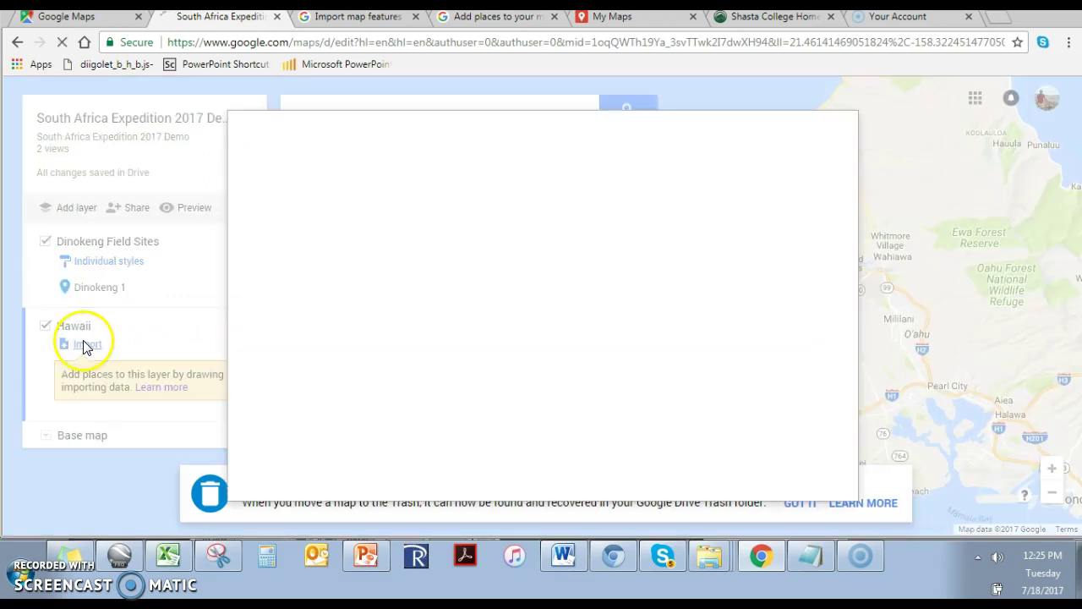
left_click(372, 181)
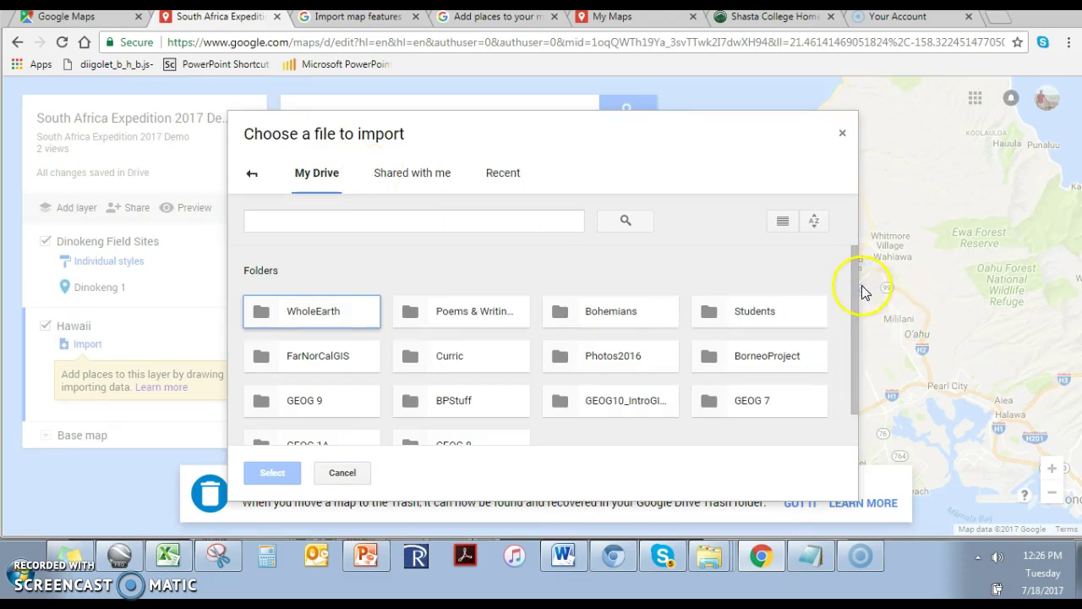
left_click_drag(853, 290, 858, 314)
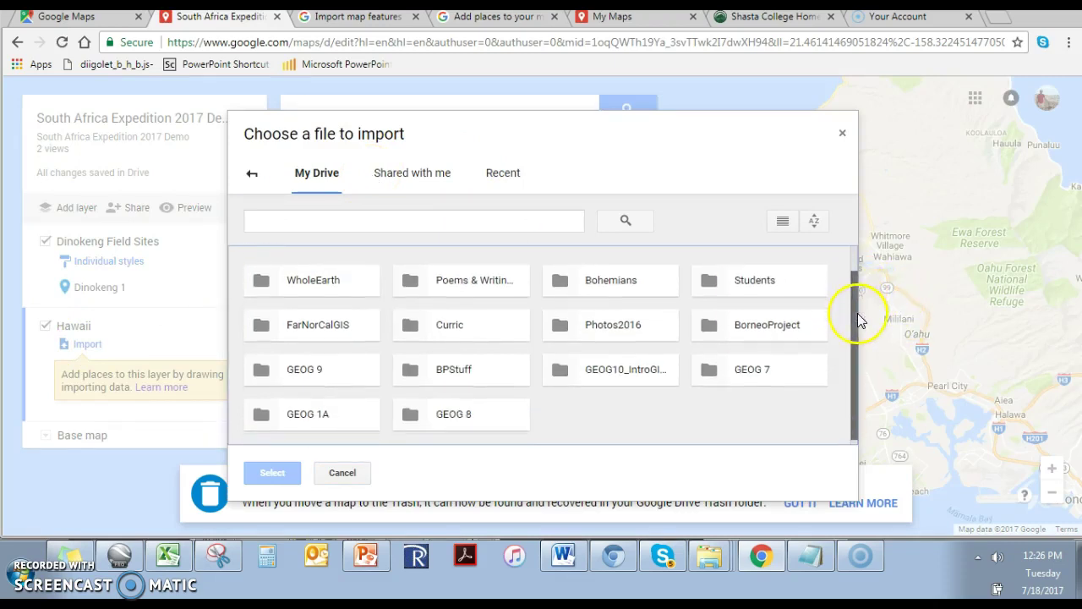
double_click(623, 332)
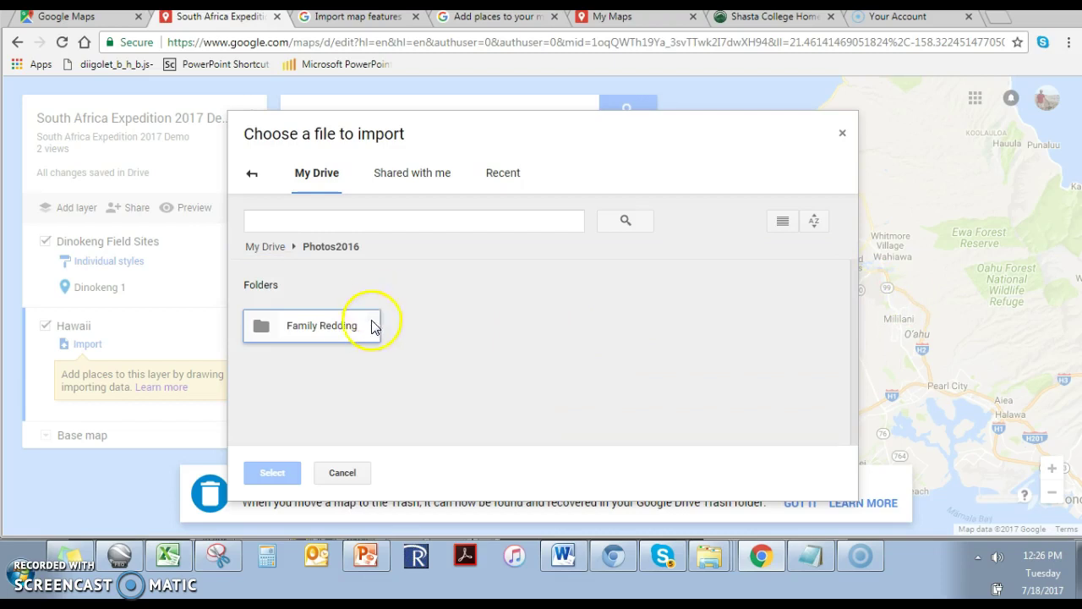
double_click(355, 328)
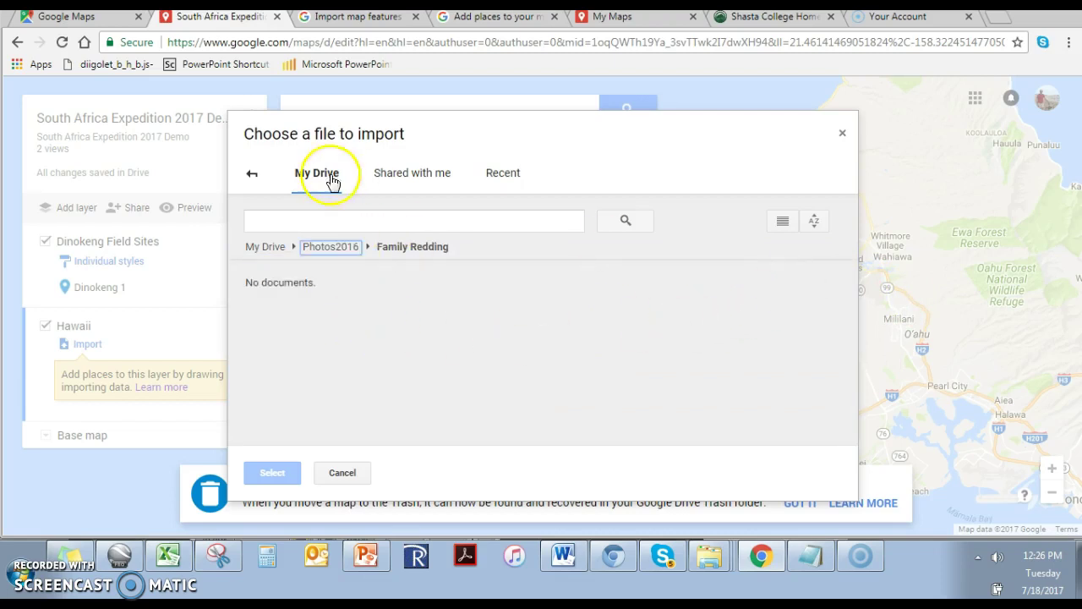
left_click(251, 174)
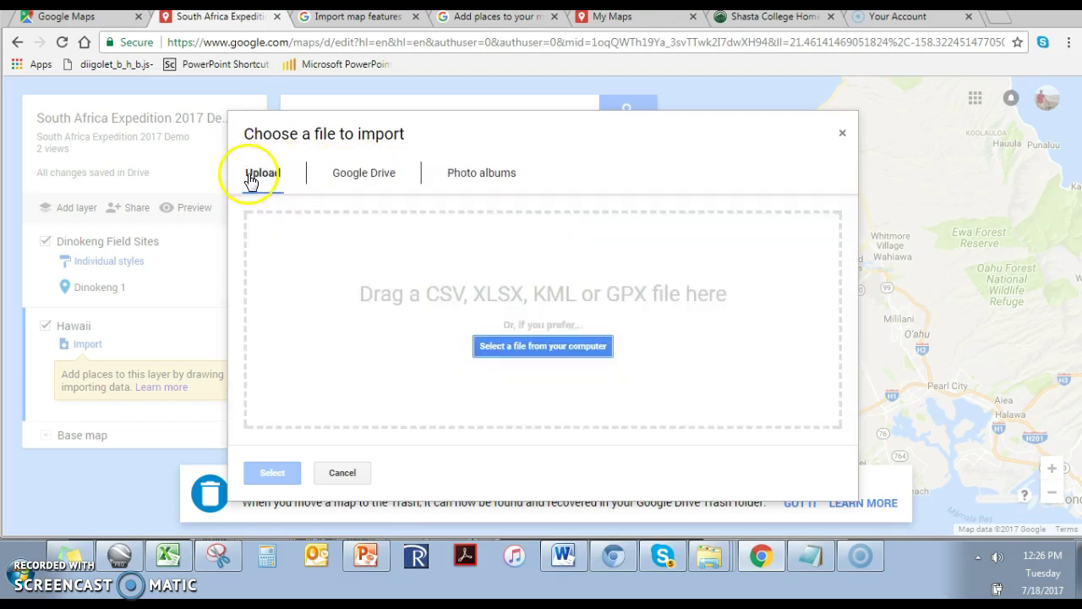
left_click(363, 177)
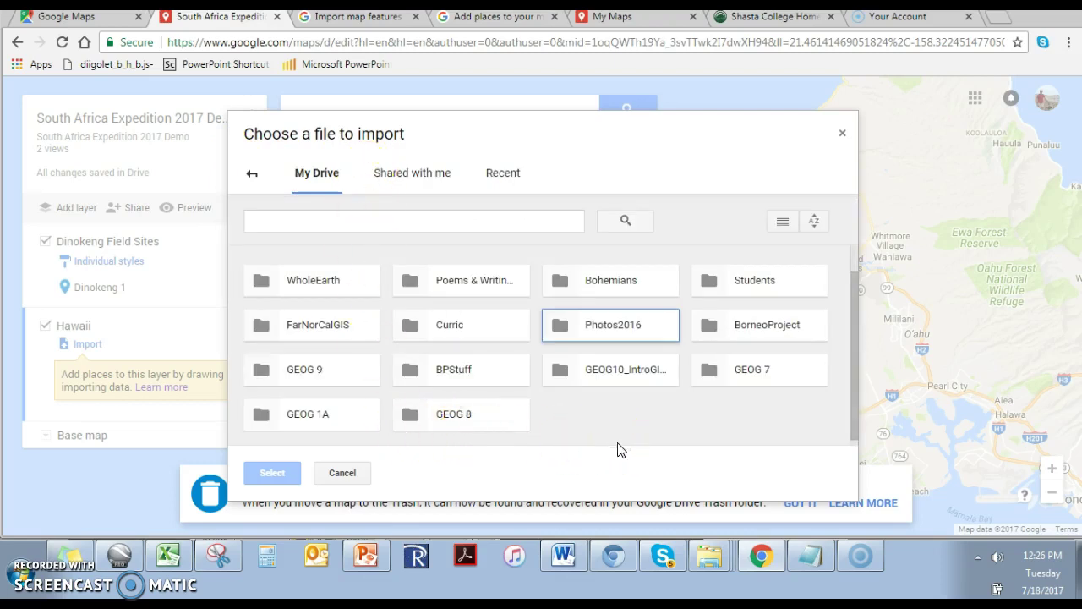
double_click(758, 326)
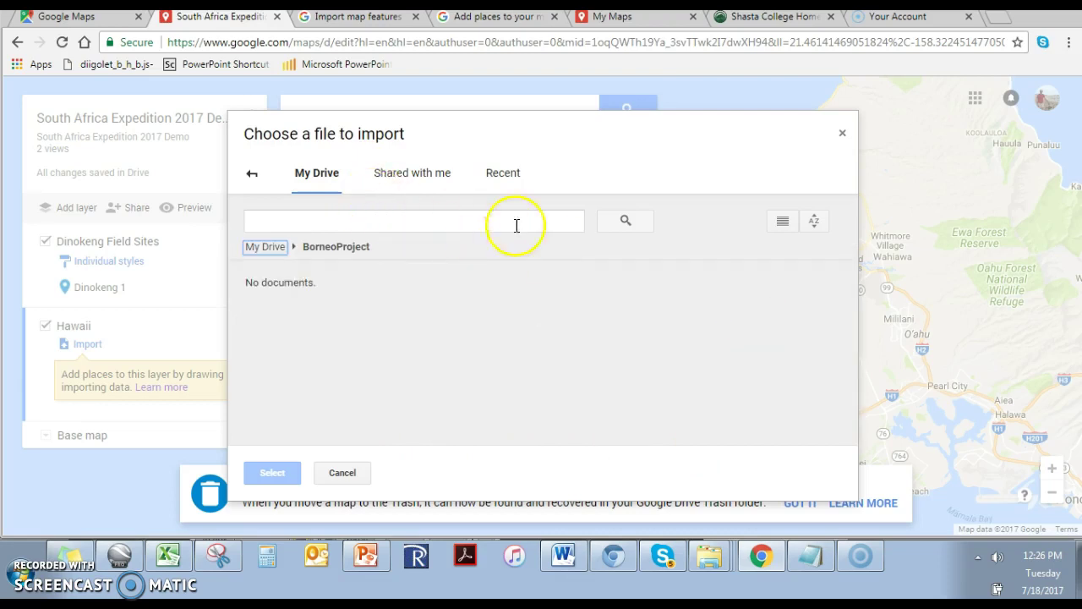
left_click(281, 247)
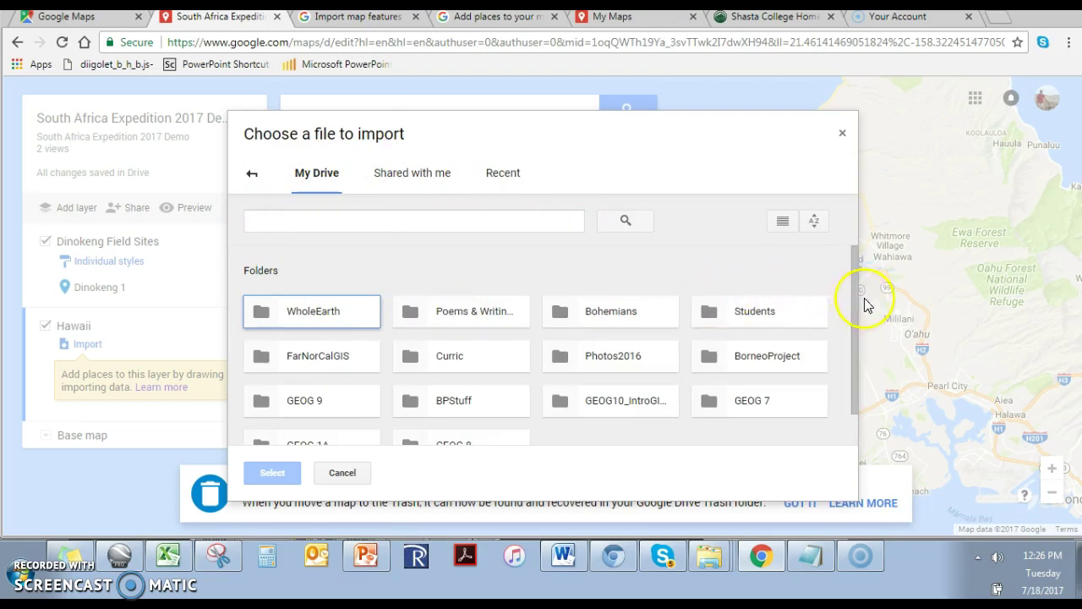
left_click_drag(856, 306, 854, 360)
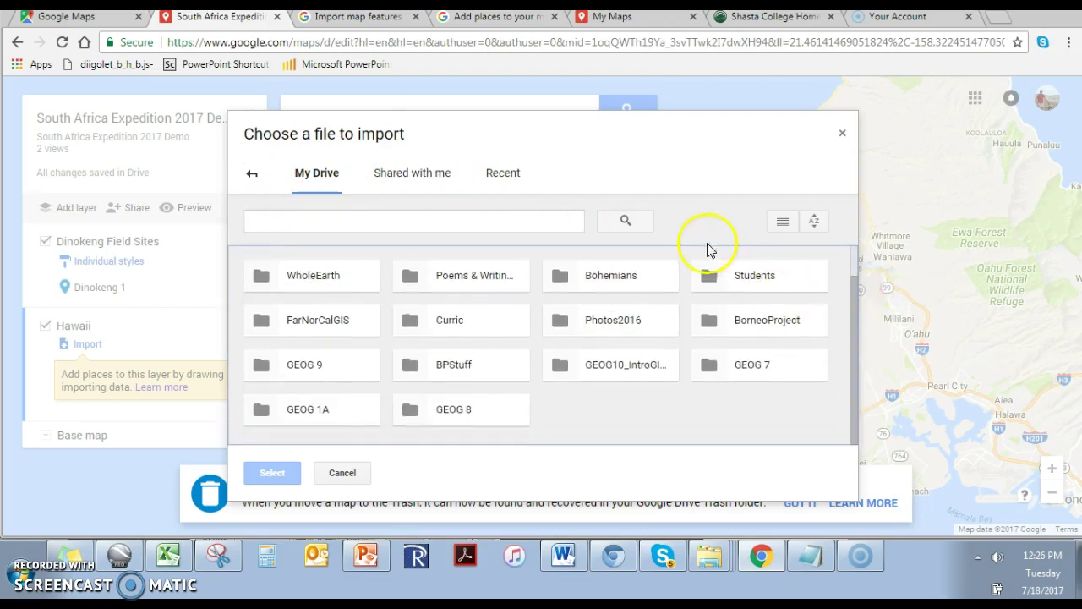
double_click(756, 279)
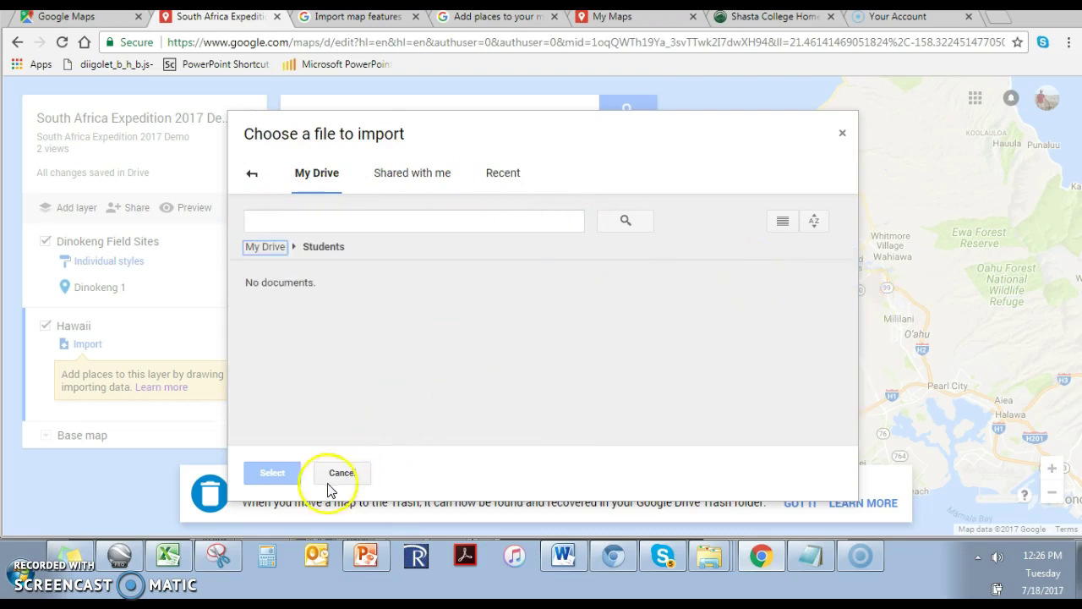
left_click(250, 174)
Import the upright mountain landscape photo from the 102009GrayRockBPack photo album into the layer
left_click(483, 173)
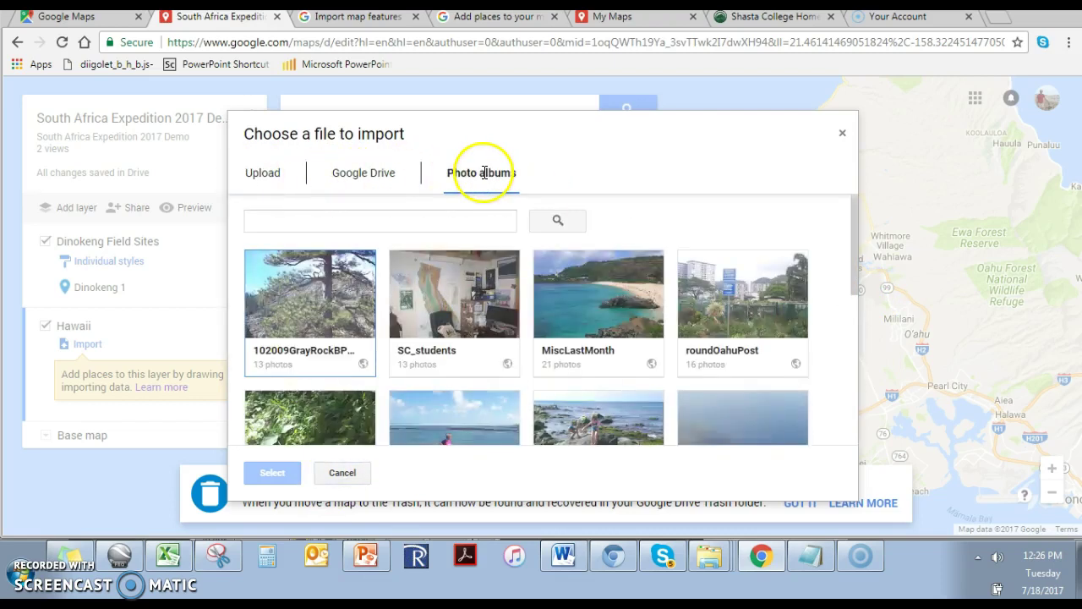
left_click(297, 309)
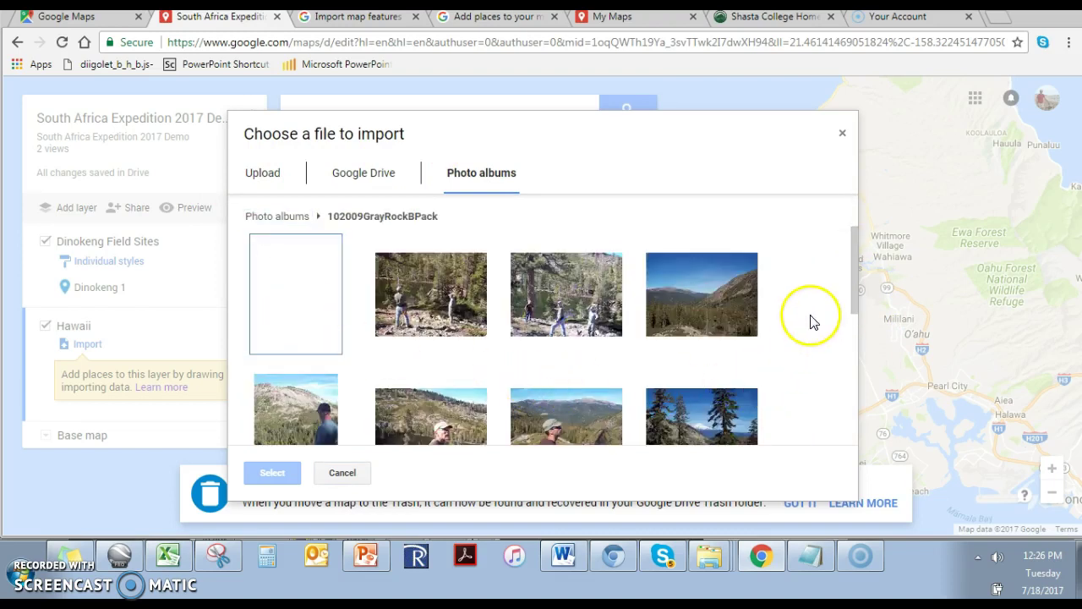
left_click_drag(854, 261, 854, 342)
left_click(405, 385)
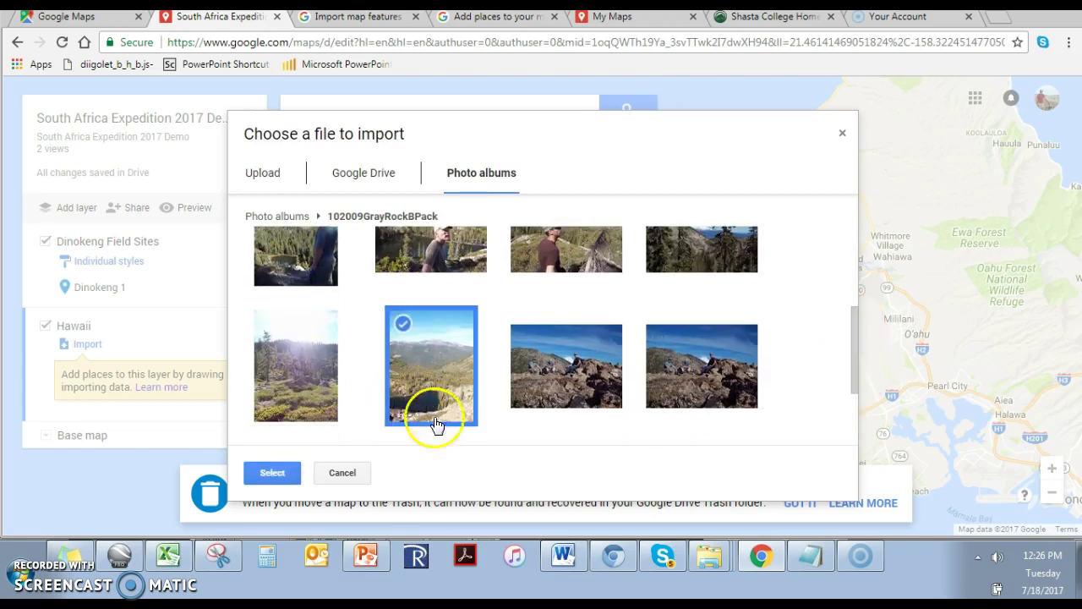
left_click(272, 474)
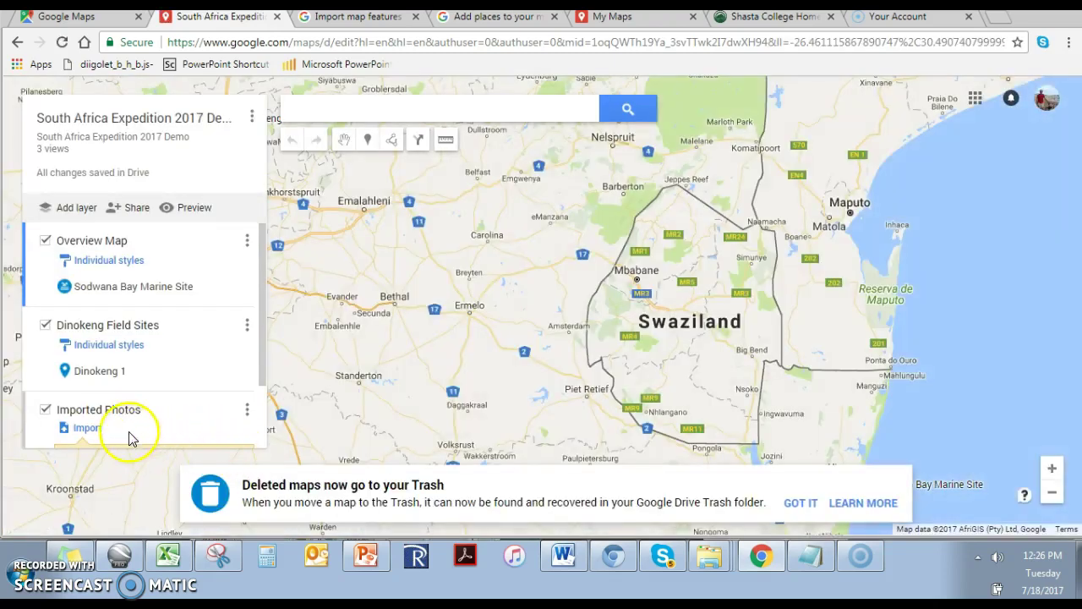
Rename the Imported Photos layer to "Gray Rock"
left_click(111, 414)
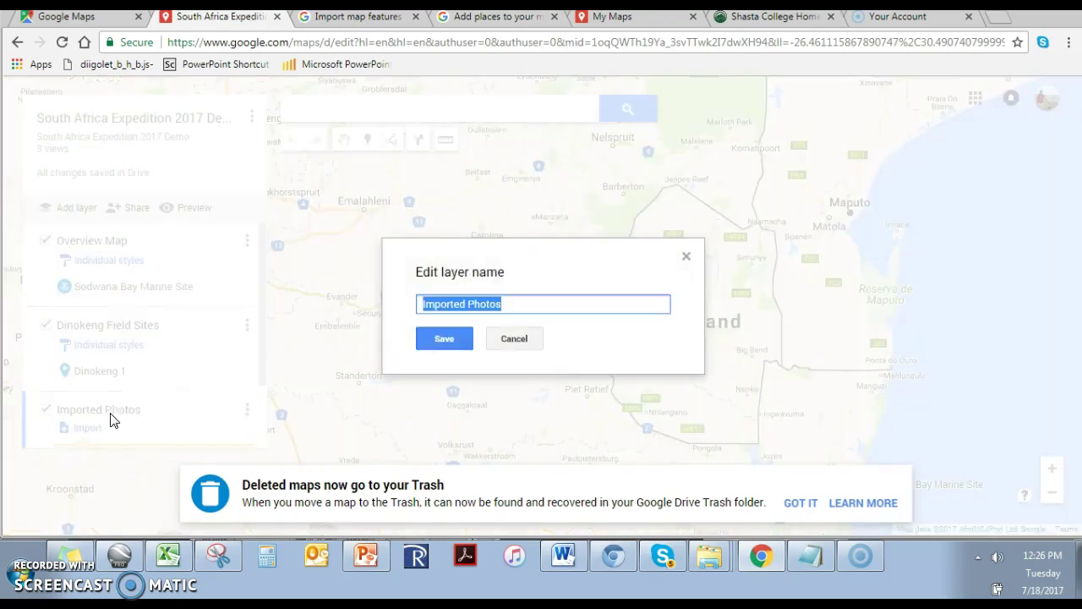
type("Gr")
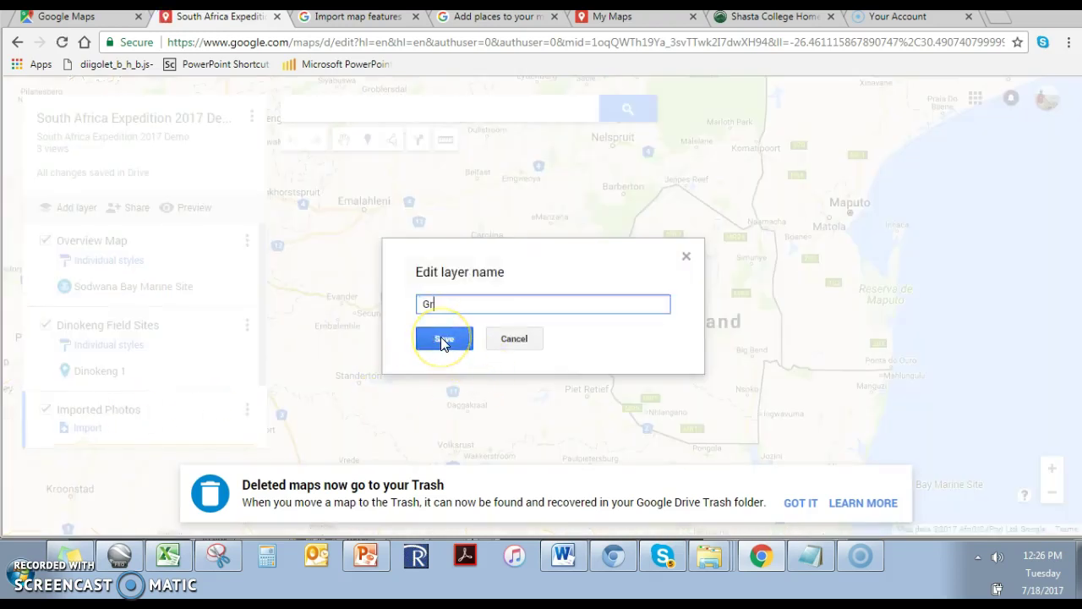
type("ay Rock")
left_click(443, 341)
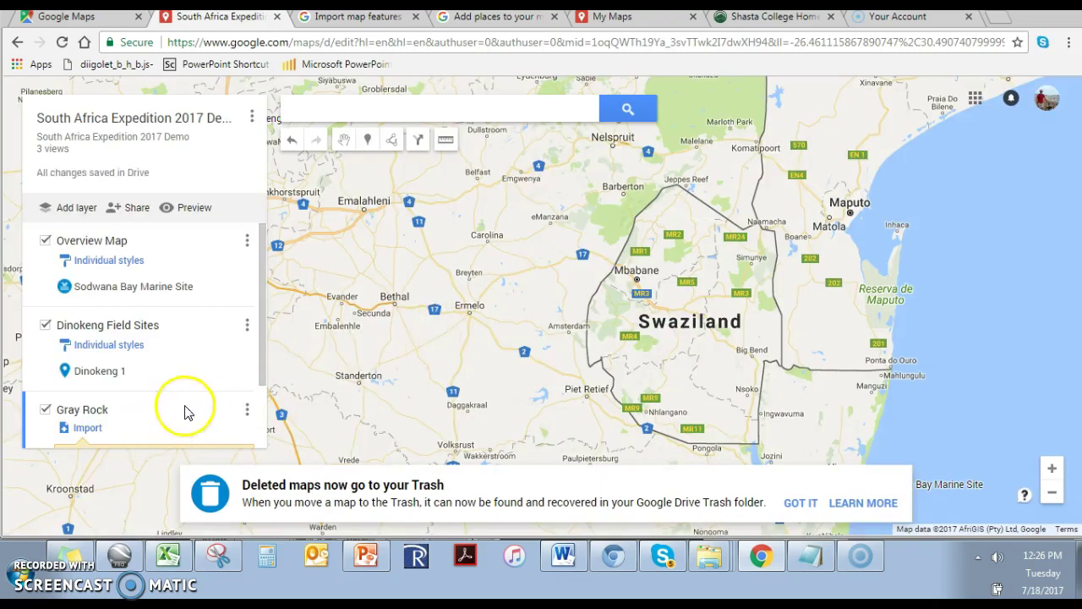
left_click(66, 412)
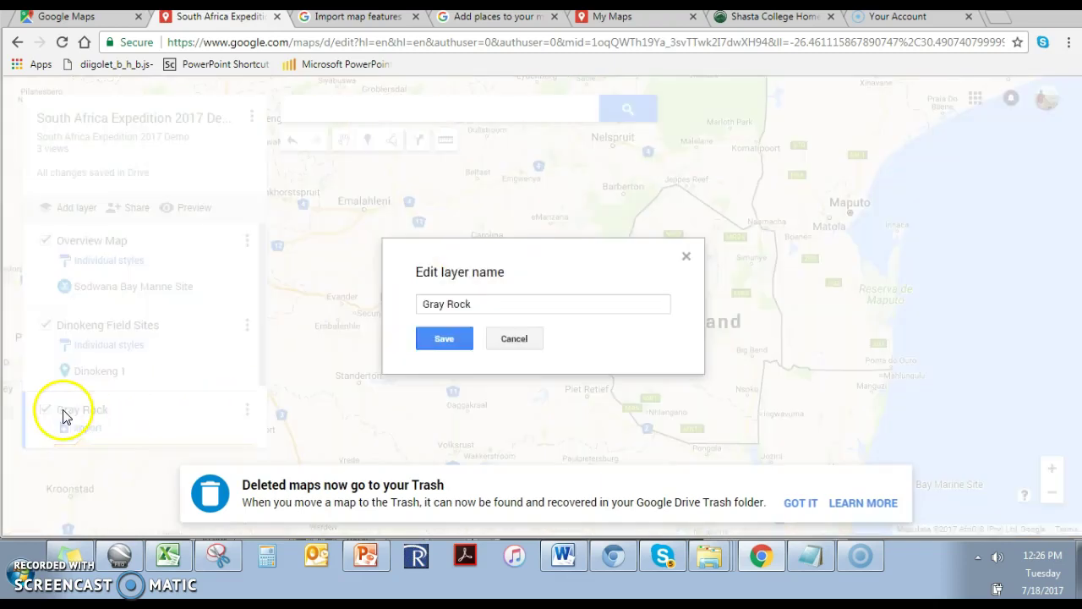
left_click(513, 341)
left_click_drag(266, 357, 269, 415)
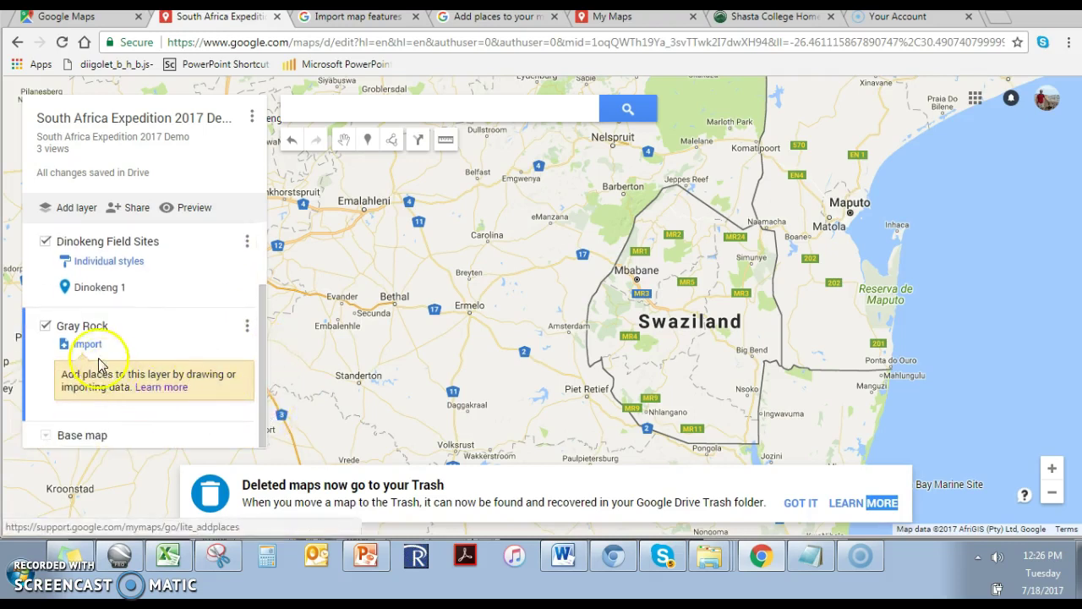
left_click(92, 332)
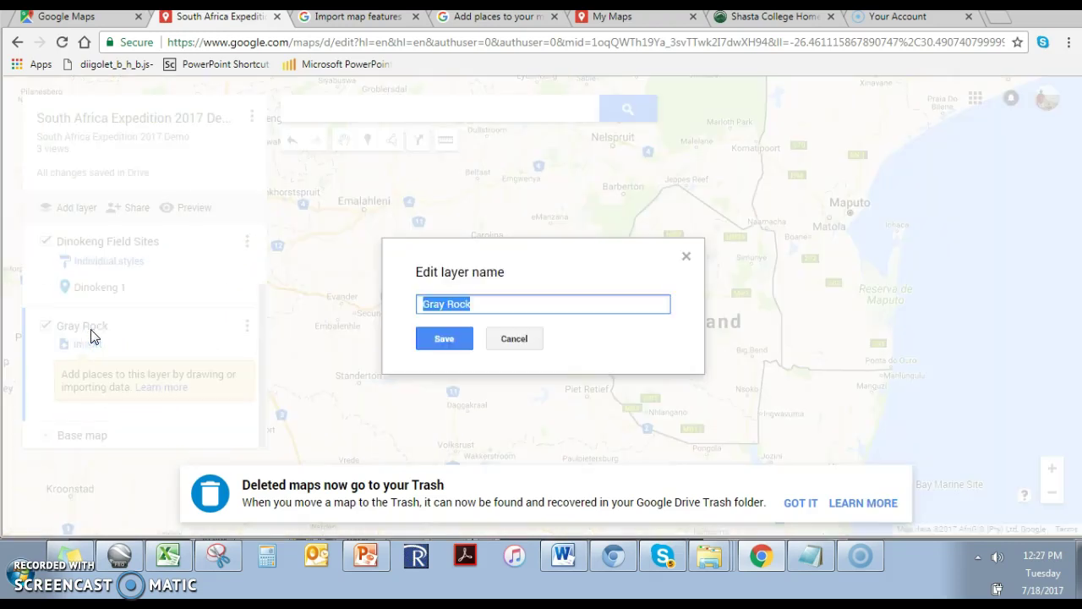
left_click(683, 256)
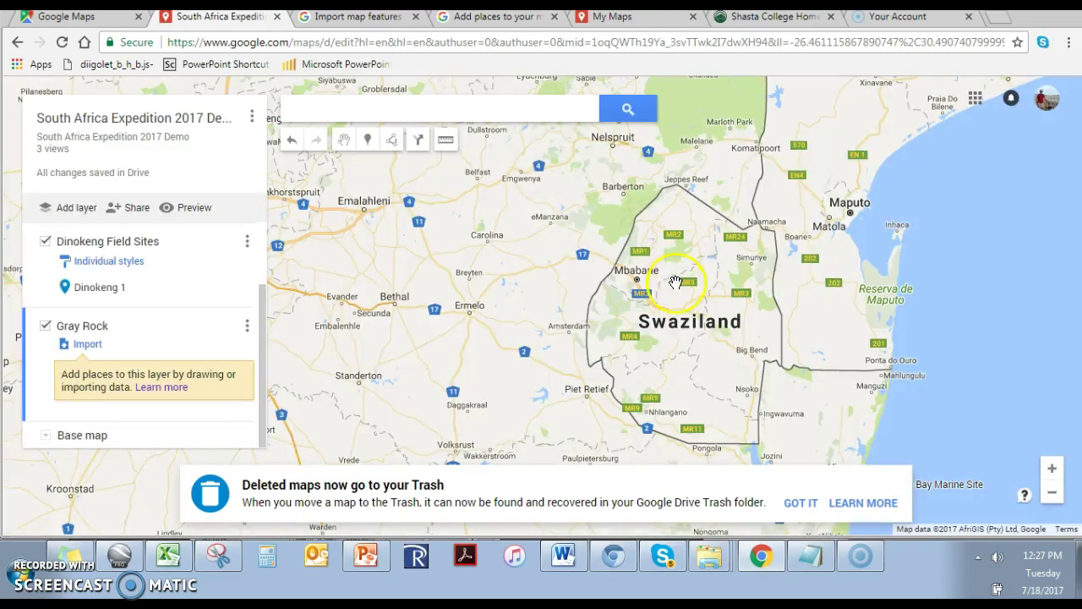
Switch to Windows Explorer and open the CA to PA folder within My Pictures in the Pictures library
key("super+e")
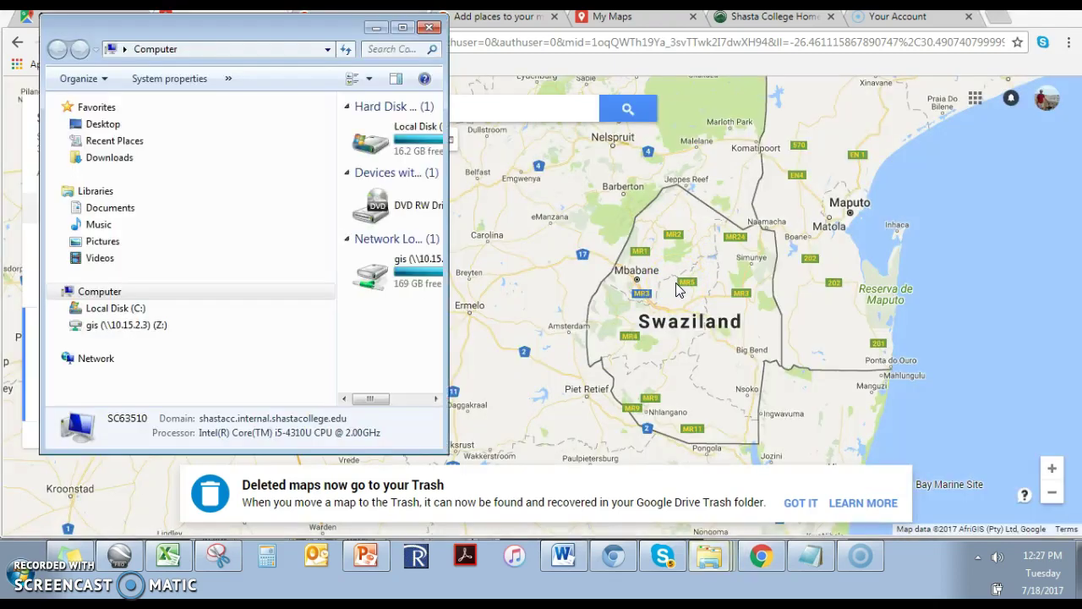
left_click(62, 242)
left_click(72, 258)
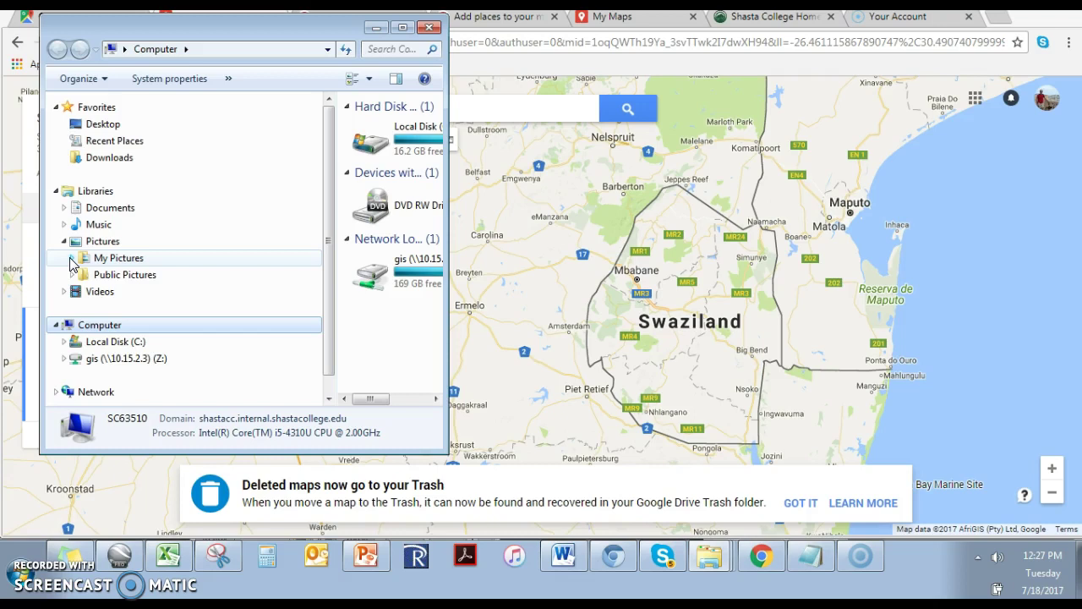
left_click(72, 258)
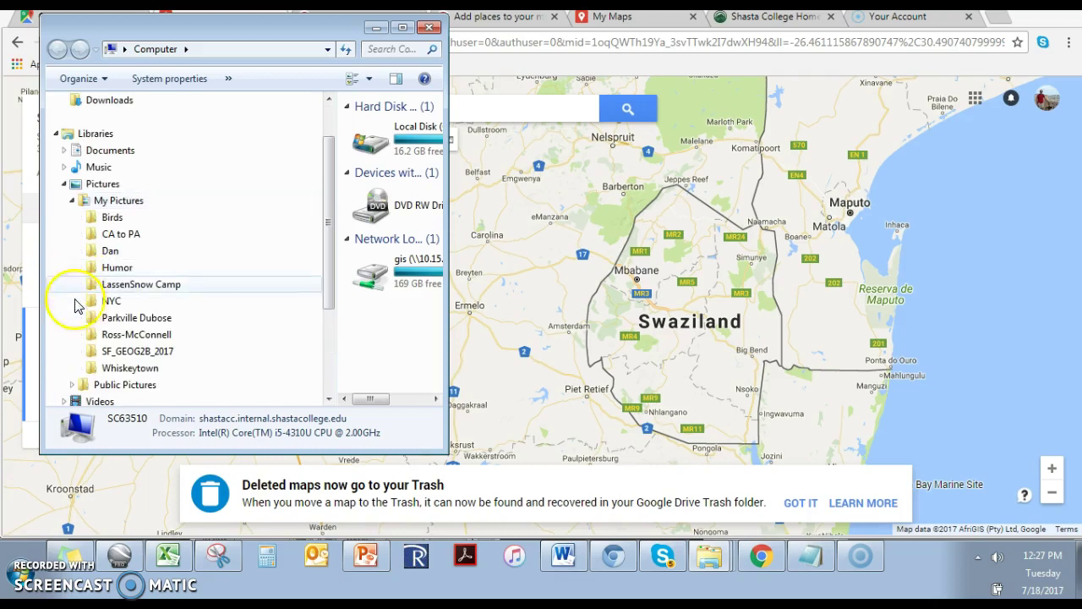
left_click(140, 236)
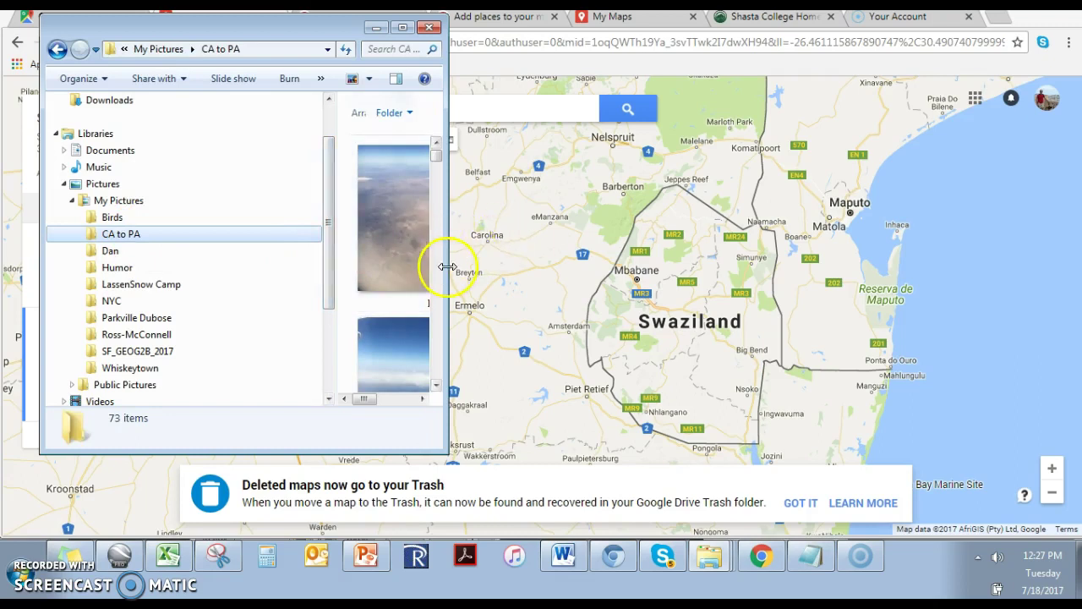
Widen the folder window, view the photo IMG_3978.JPG at full size and close the viewer
left_click_drag(448, 268, 845, 291)
left_click_drag(837, 161, 851, 344)
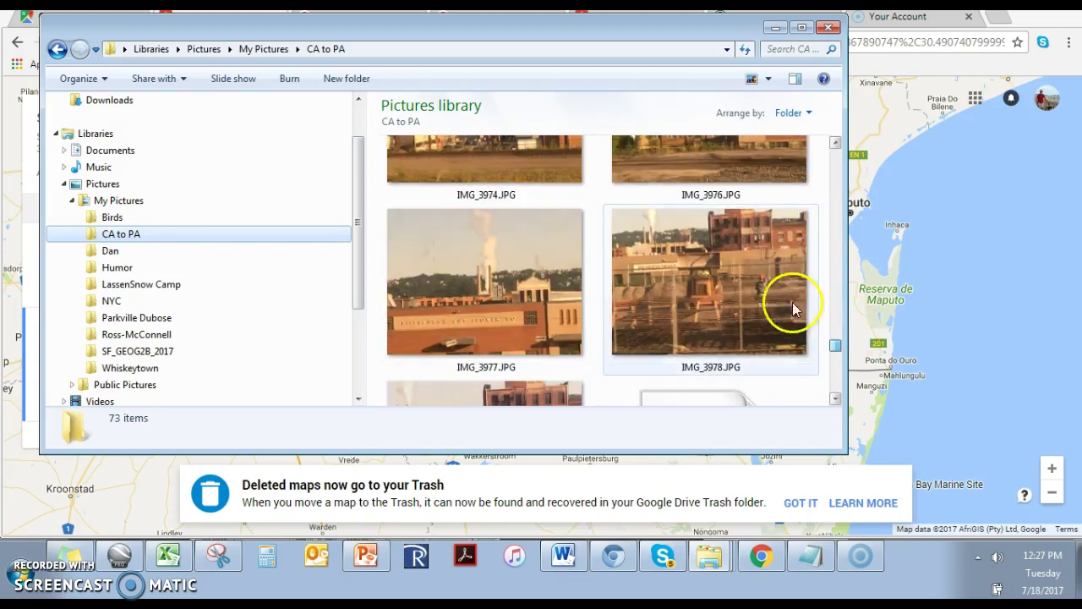
left_click(768, 280)
double_click(769, 281)
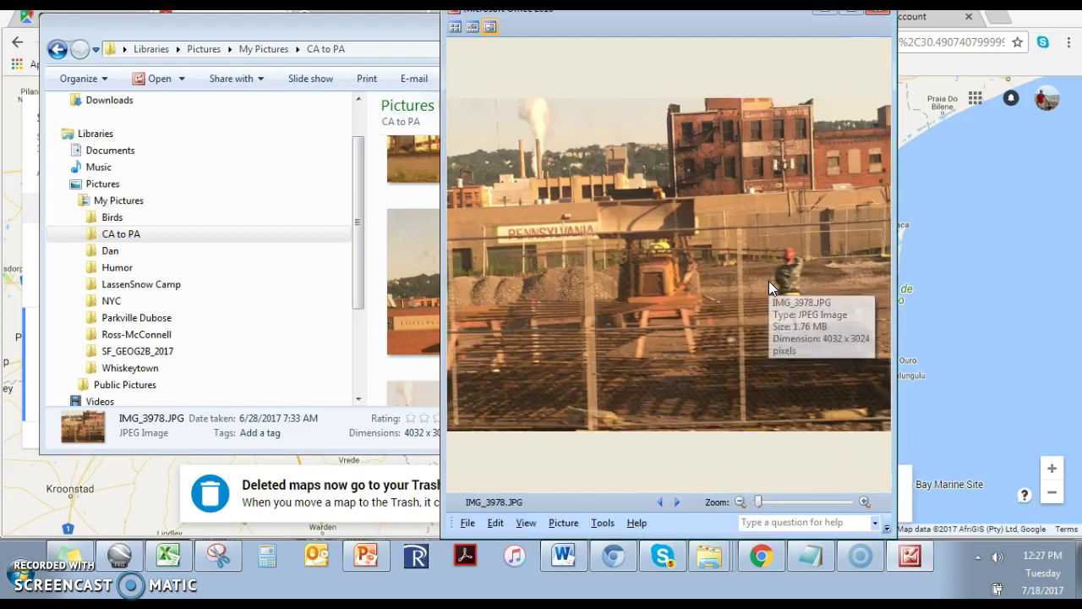
left_click(881, 18)
Open the properties of IMG_3978.JPG and examine the GPS latitude, longitude and altitude in its details
right_click(694, 252)
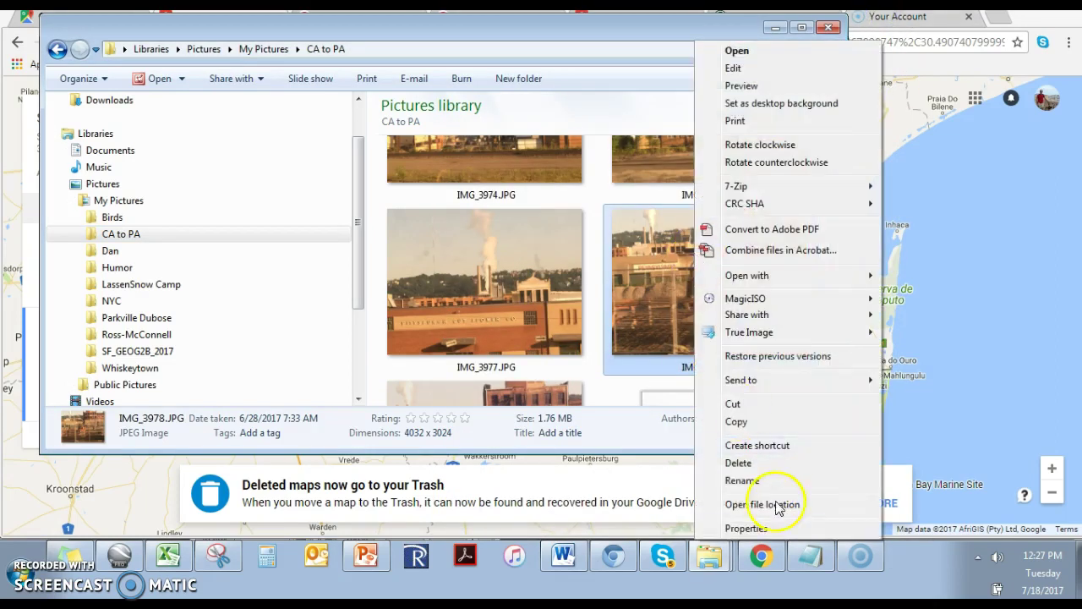
left_click(747, 529)
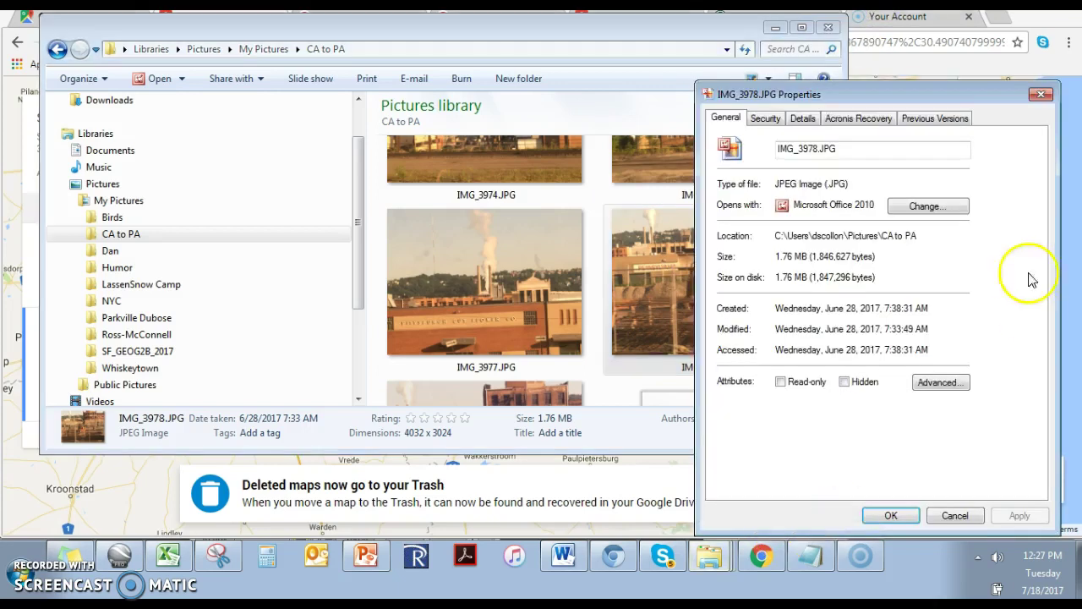
left_click(800, 118)
left_click_drag(965, 206, 978, 360)
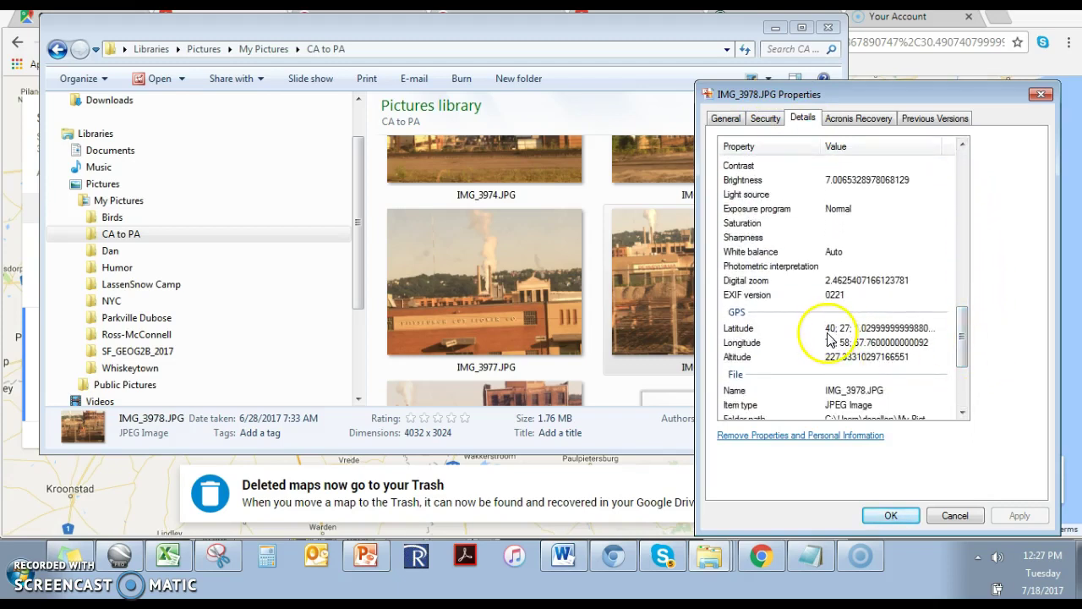